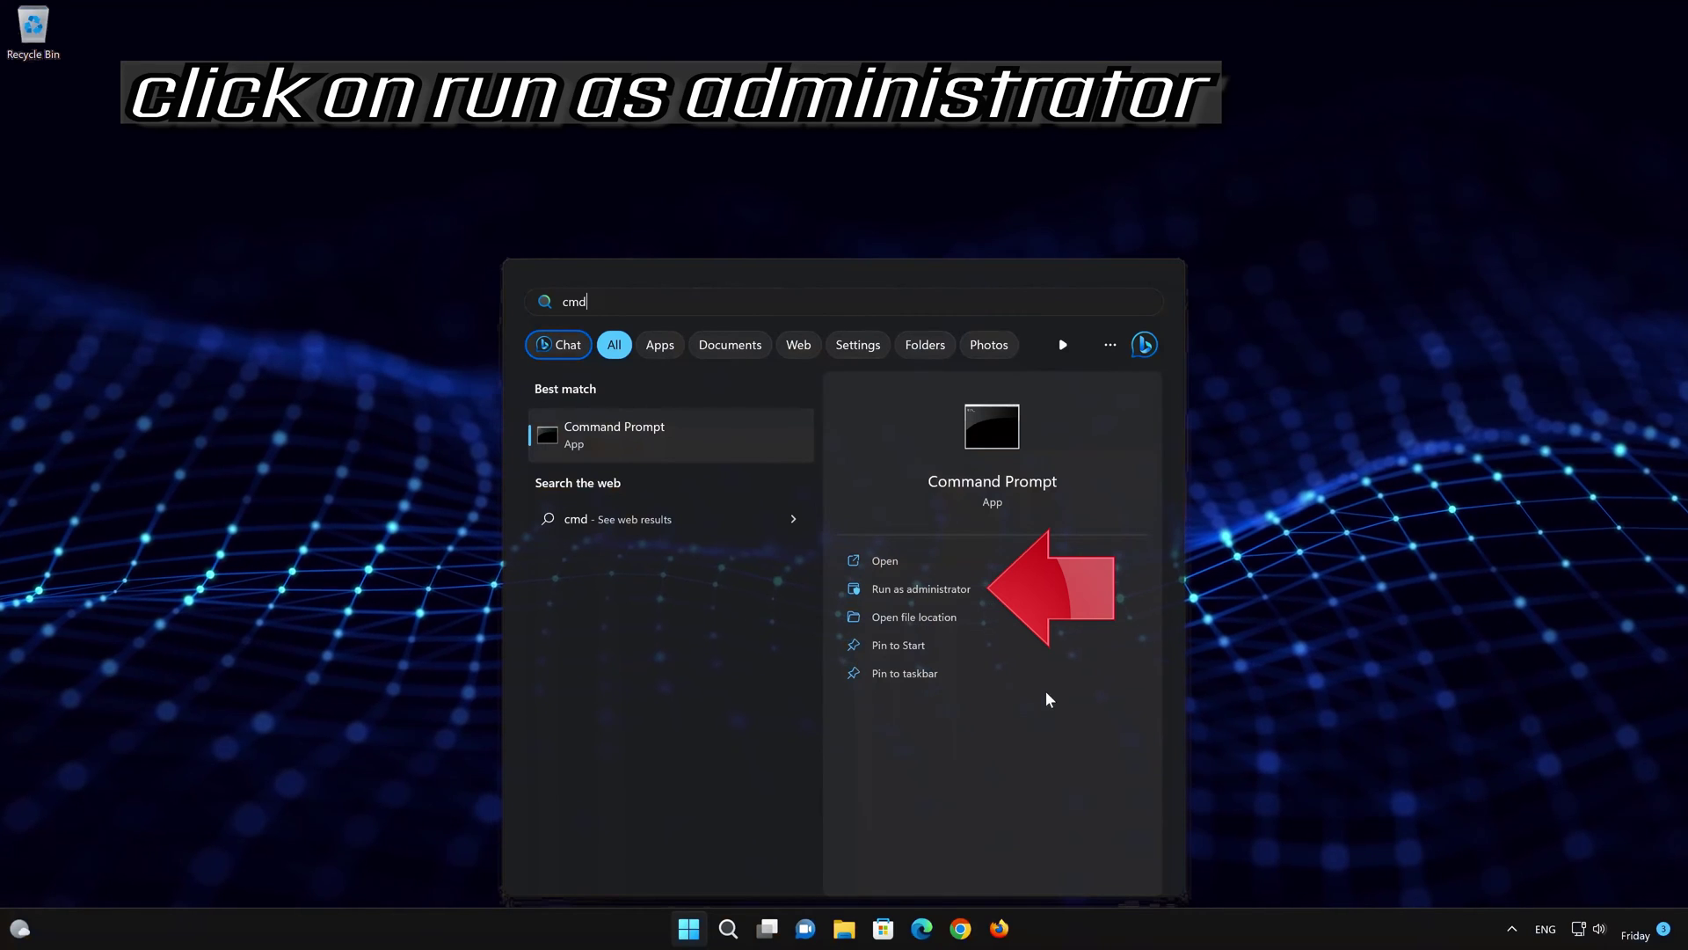
Open Command Prompt as administrator, allow it to make changes, and move its window toward the middle of the desktop
left_click(920, 584)
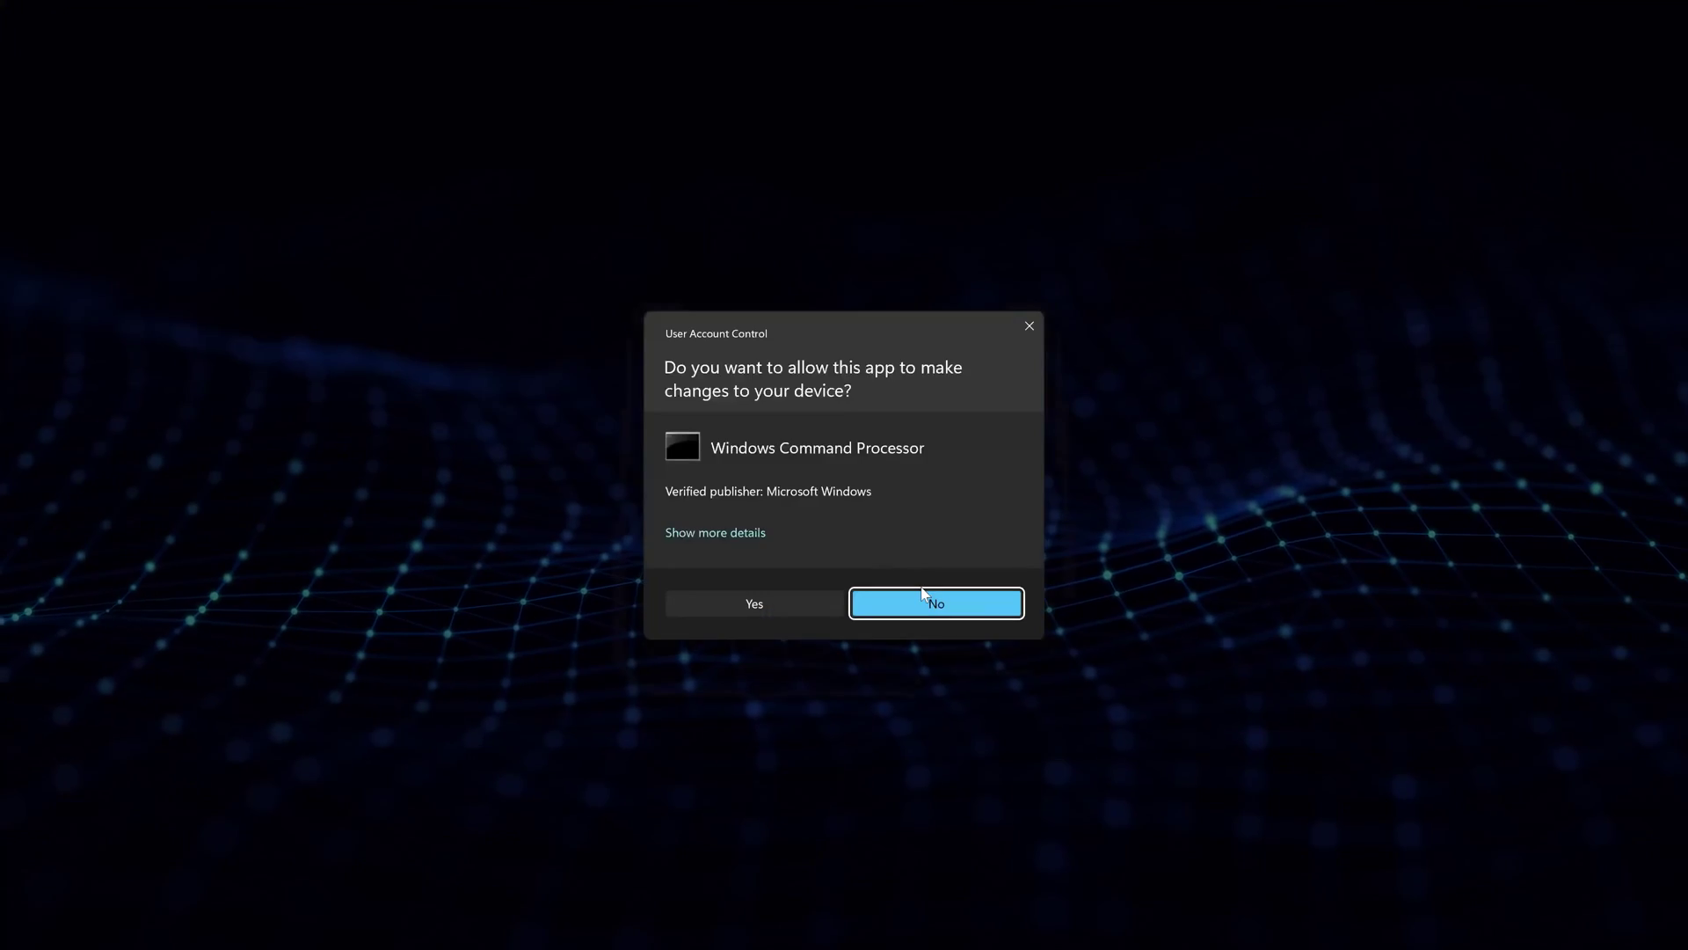
left_click(742, 603)
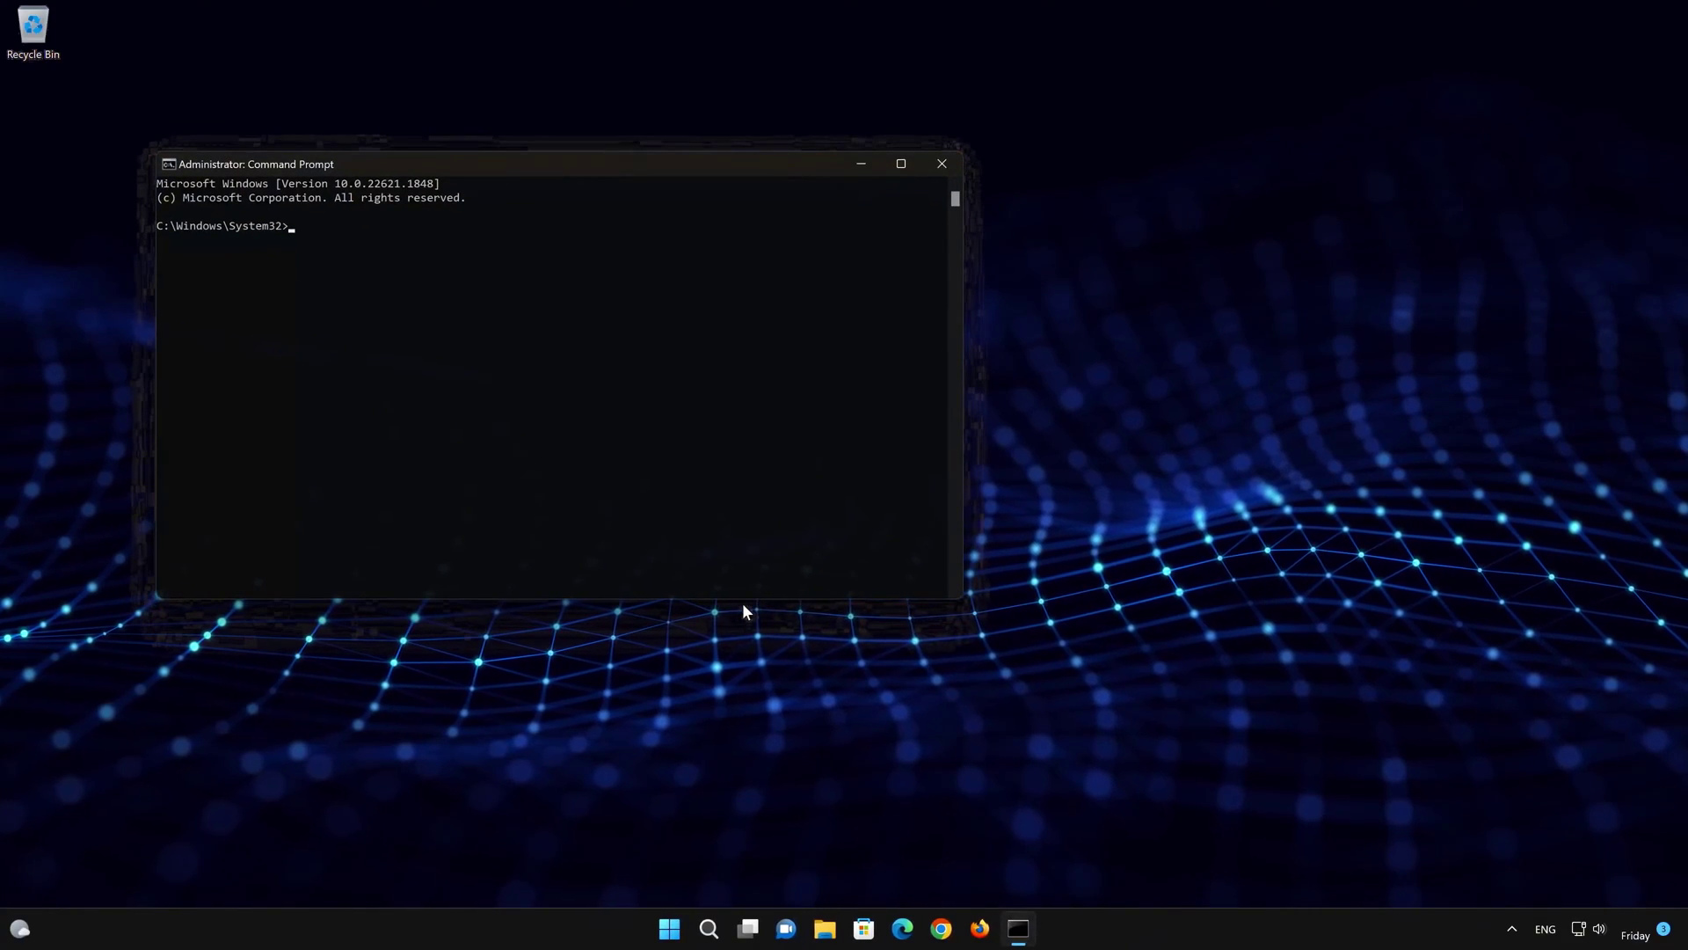
left_click_drag(716, 167, 1032, 254)
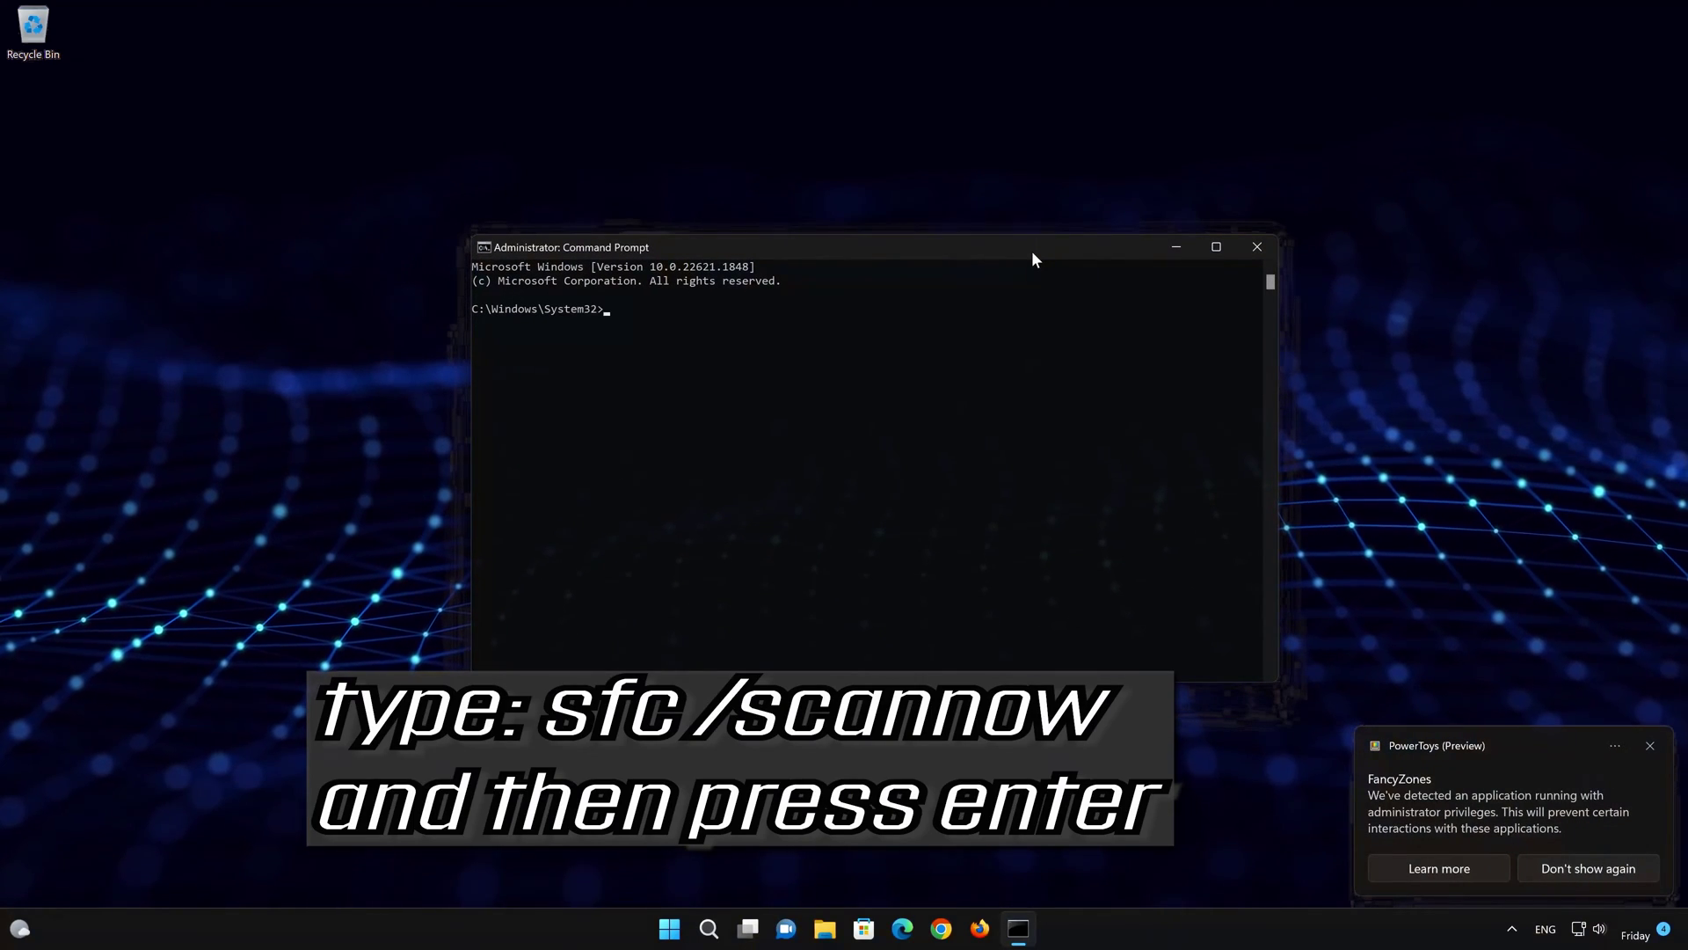
Run the system file check with sfc /scannow, and close Command Prompt with the exit command when the scan is done
type("s")
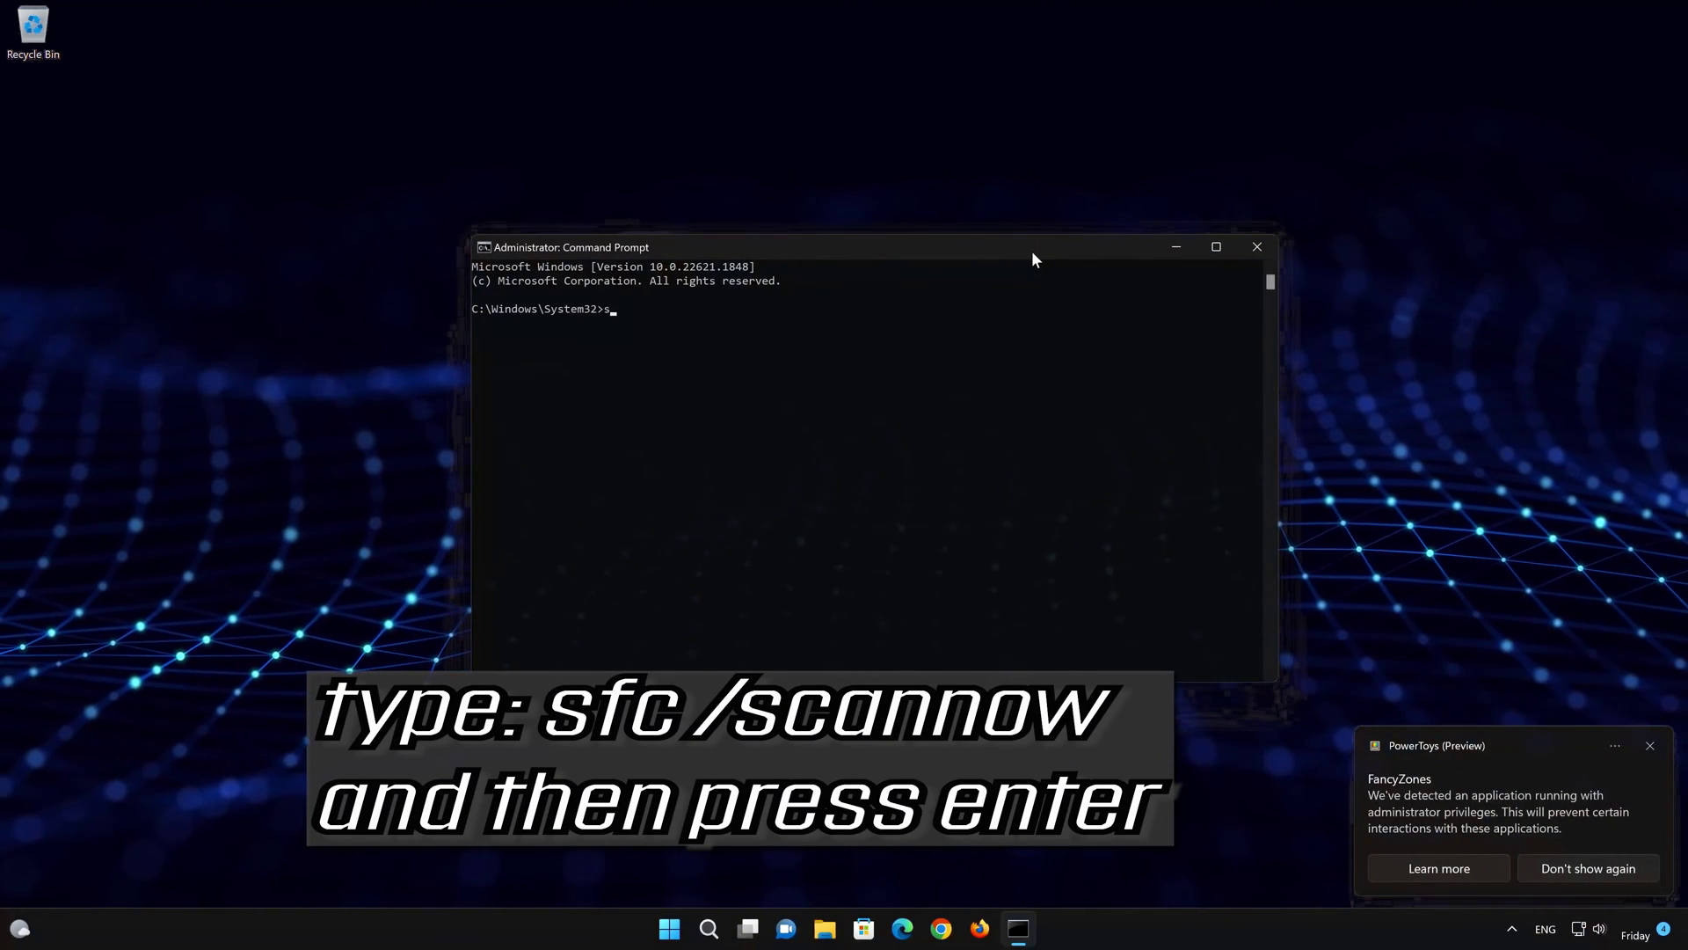
type("fc /scannow")
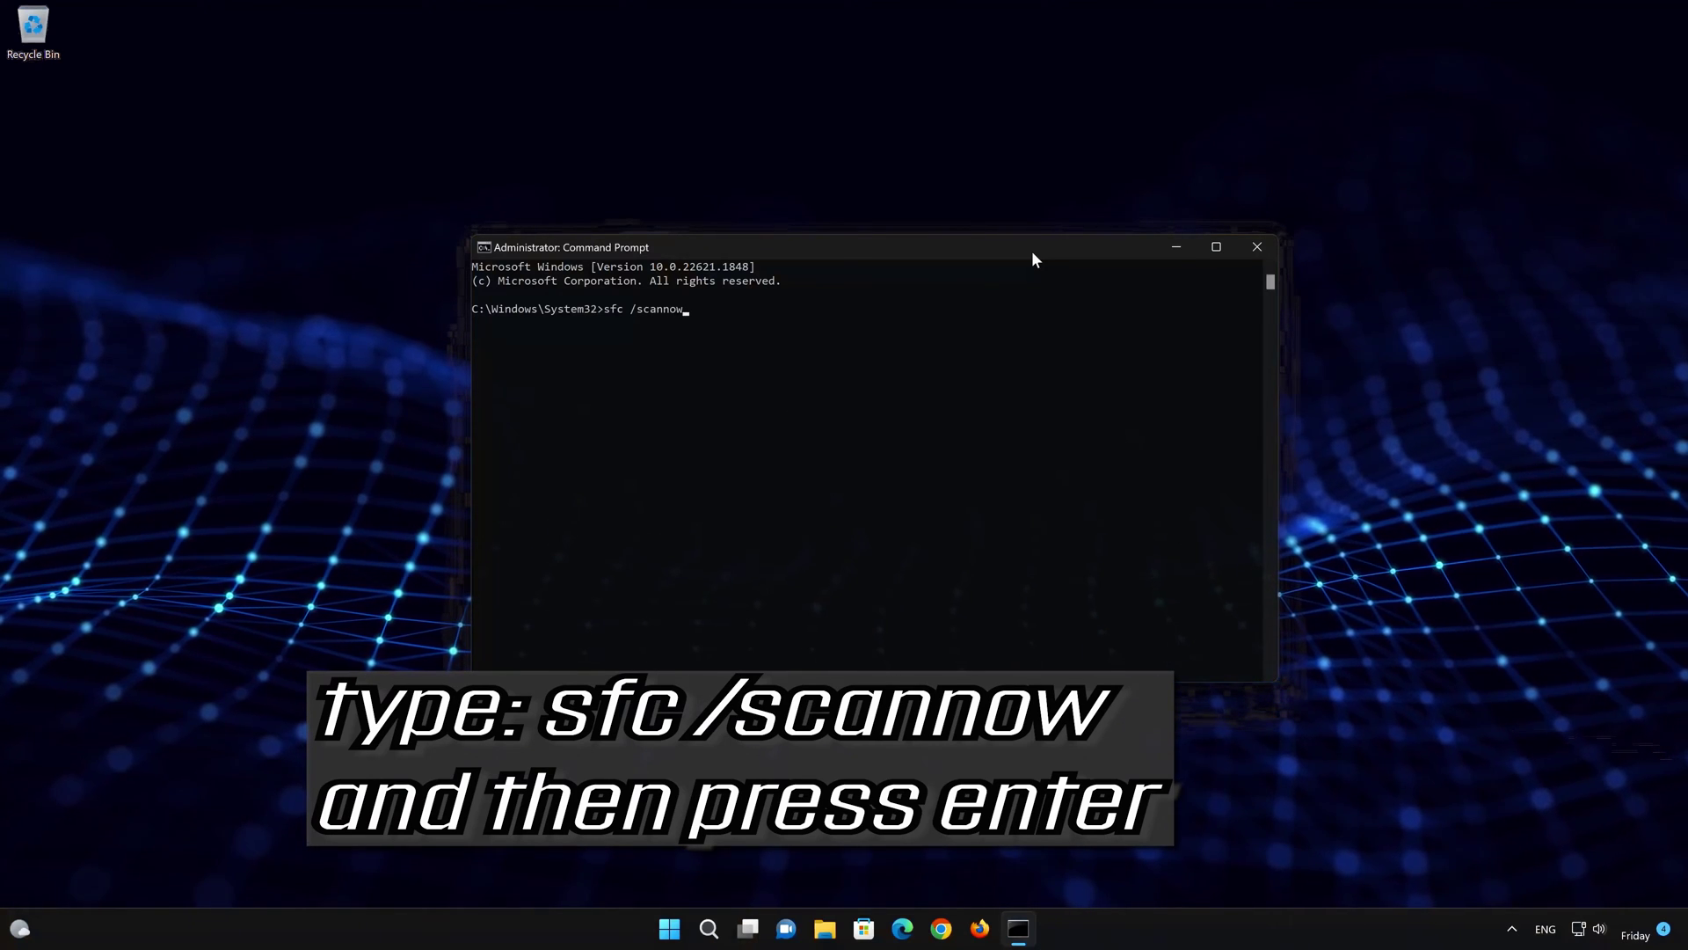
key("Return")
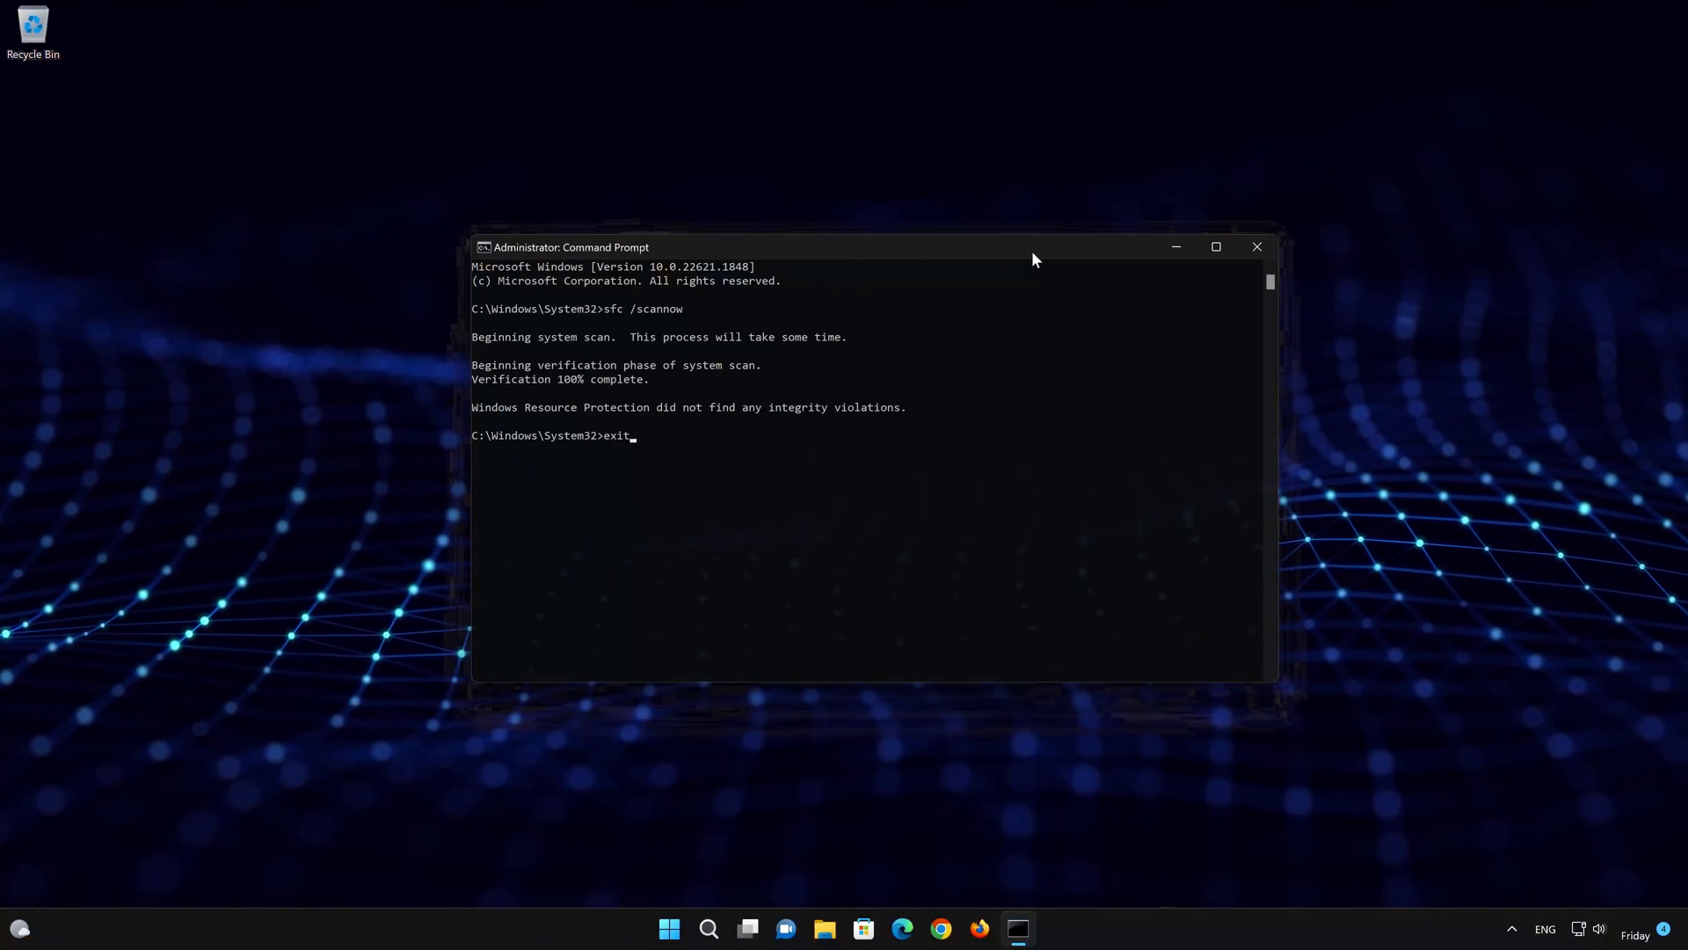
key("Return")
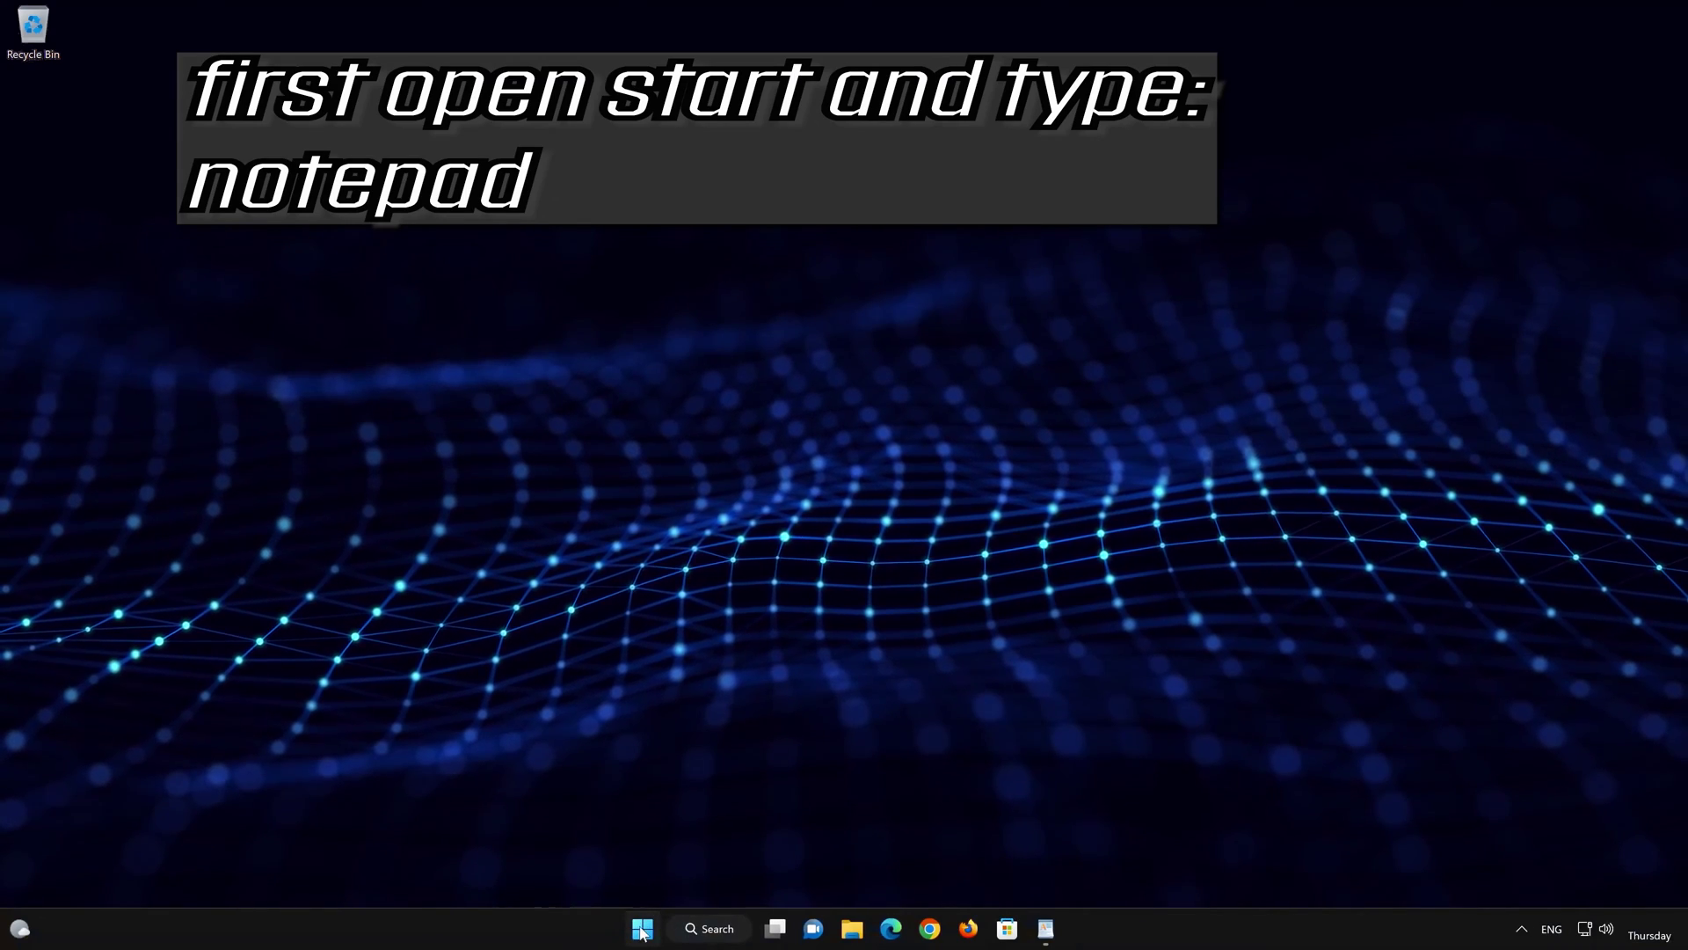
Search for notepad and open the Notepad app
left_click(642, 930)
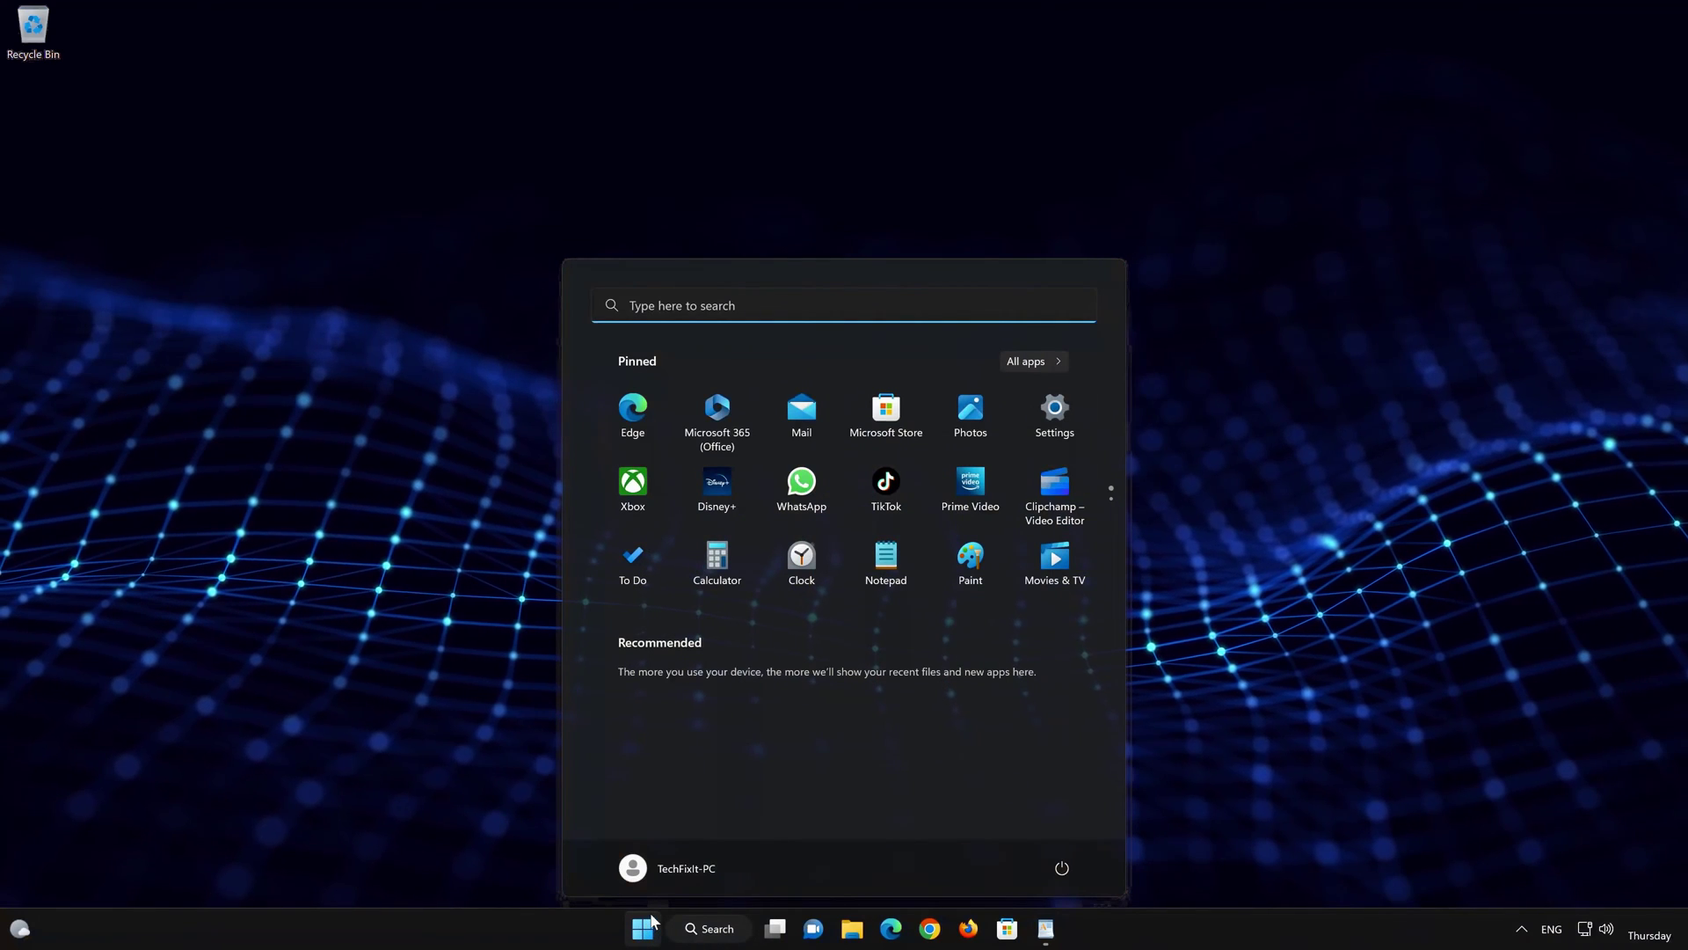
type("notepad")
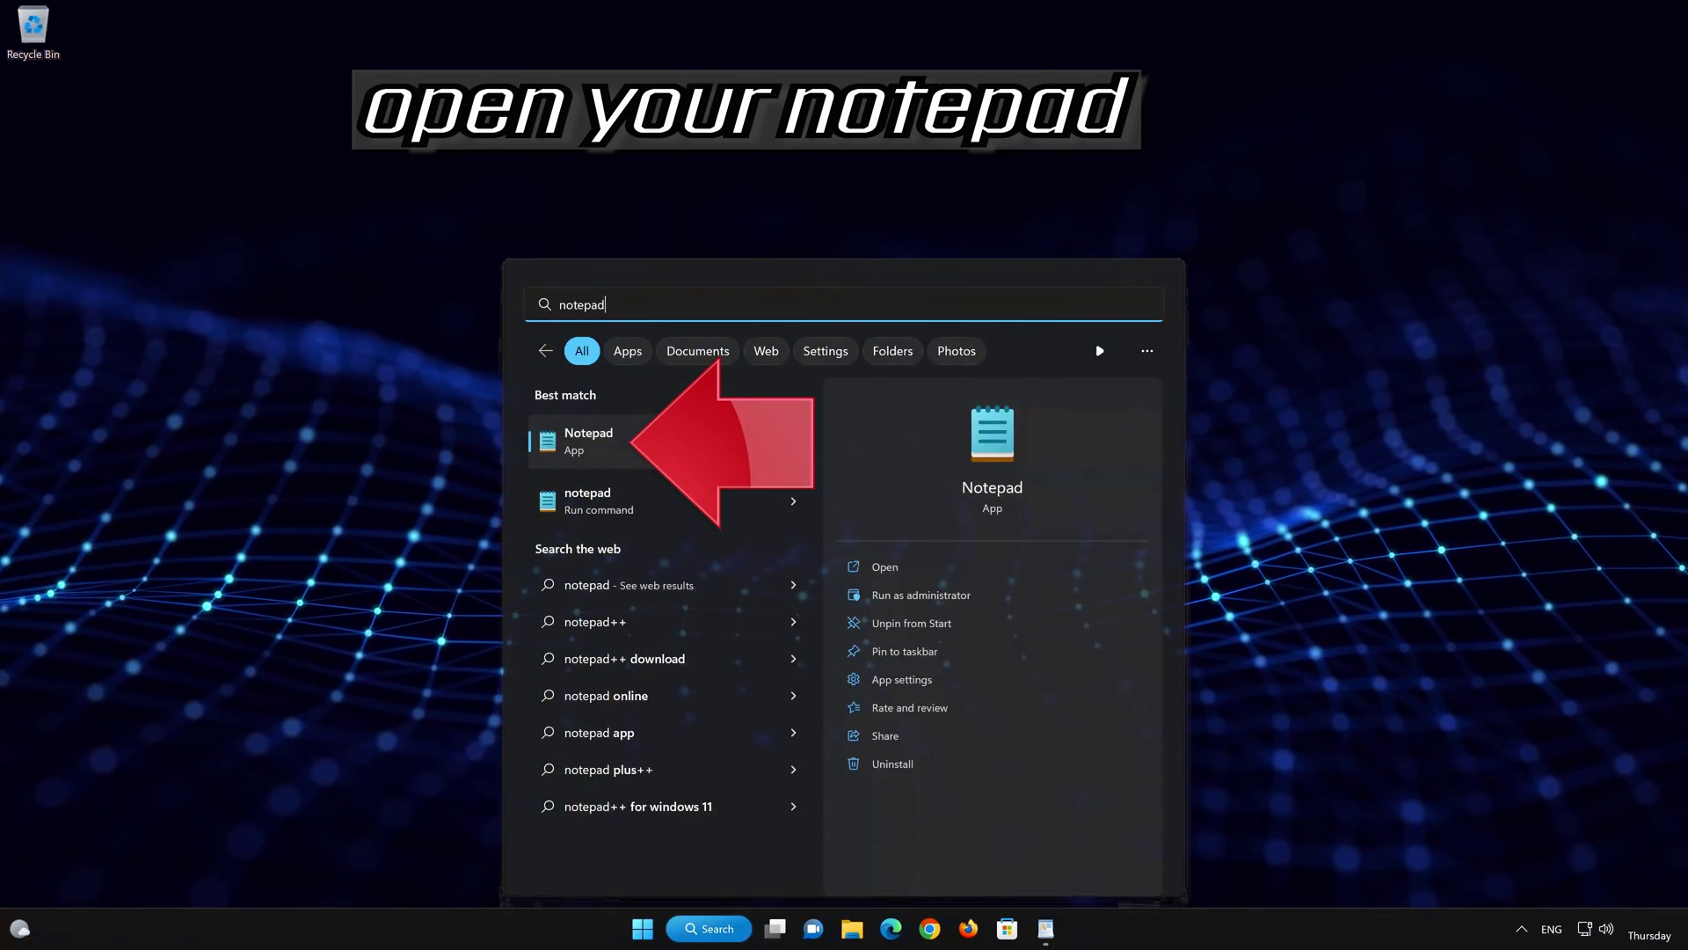
left_click(670, 433)
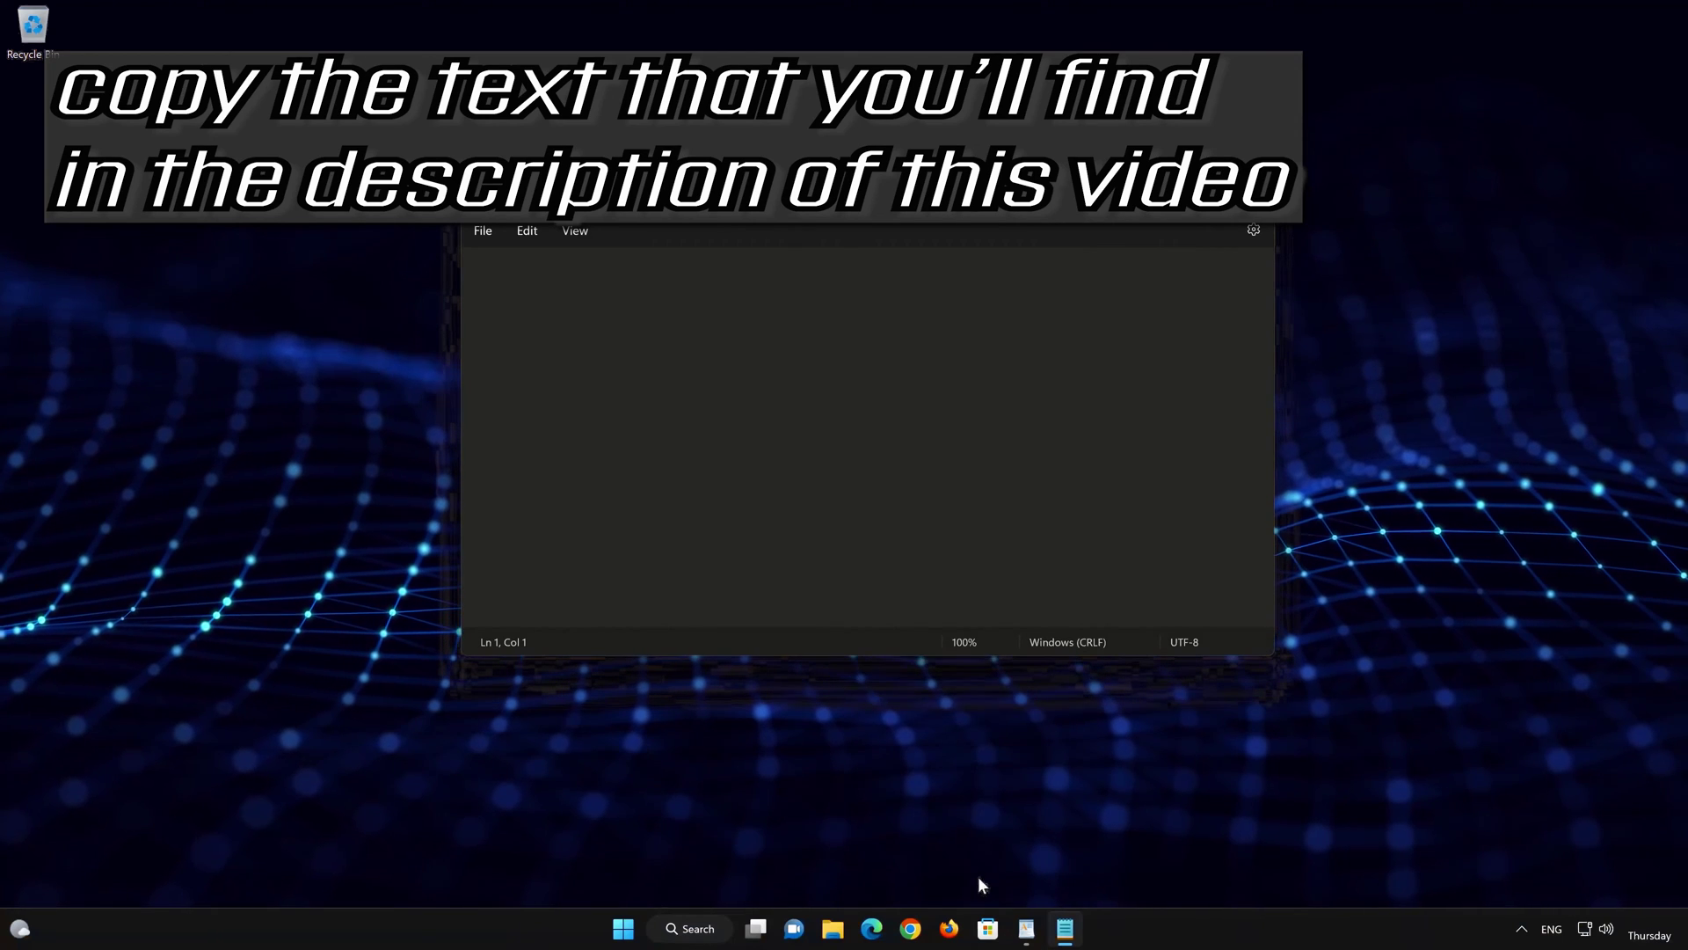
Copy the whole command list, from net stop bits onward, from the open WordPad document and paste it into the empty Notepad file
left_click(1026, 930)
left_click_drag(615, 686, 590, 332)
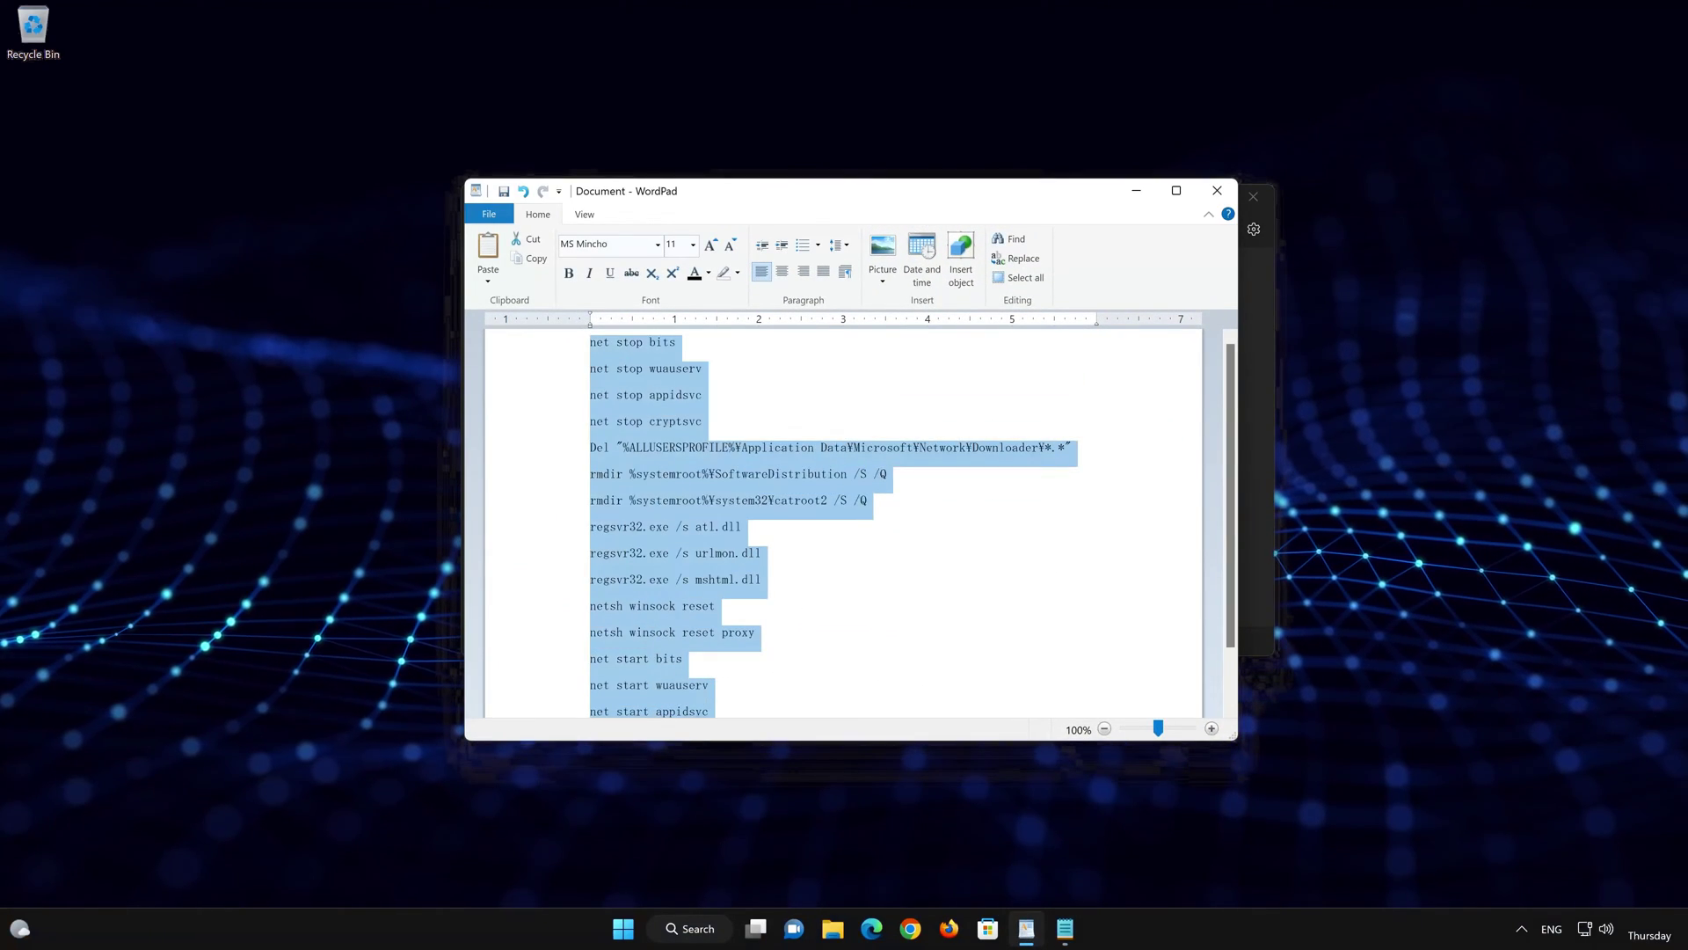
right_click(605, 357)
left_click(638, 388)
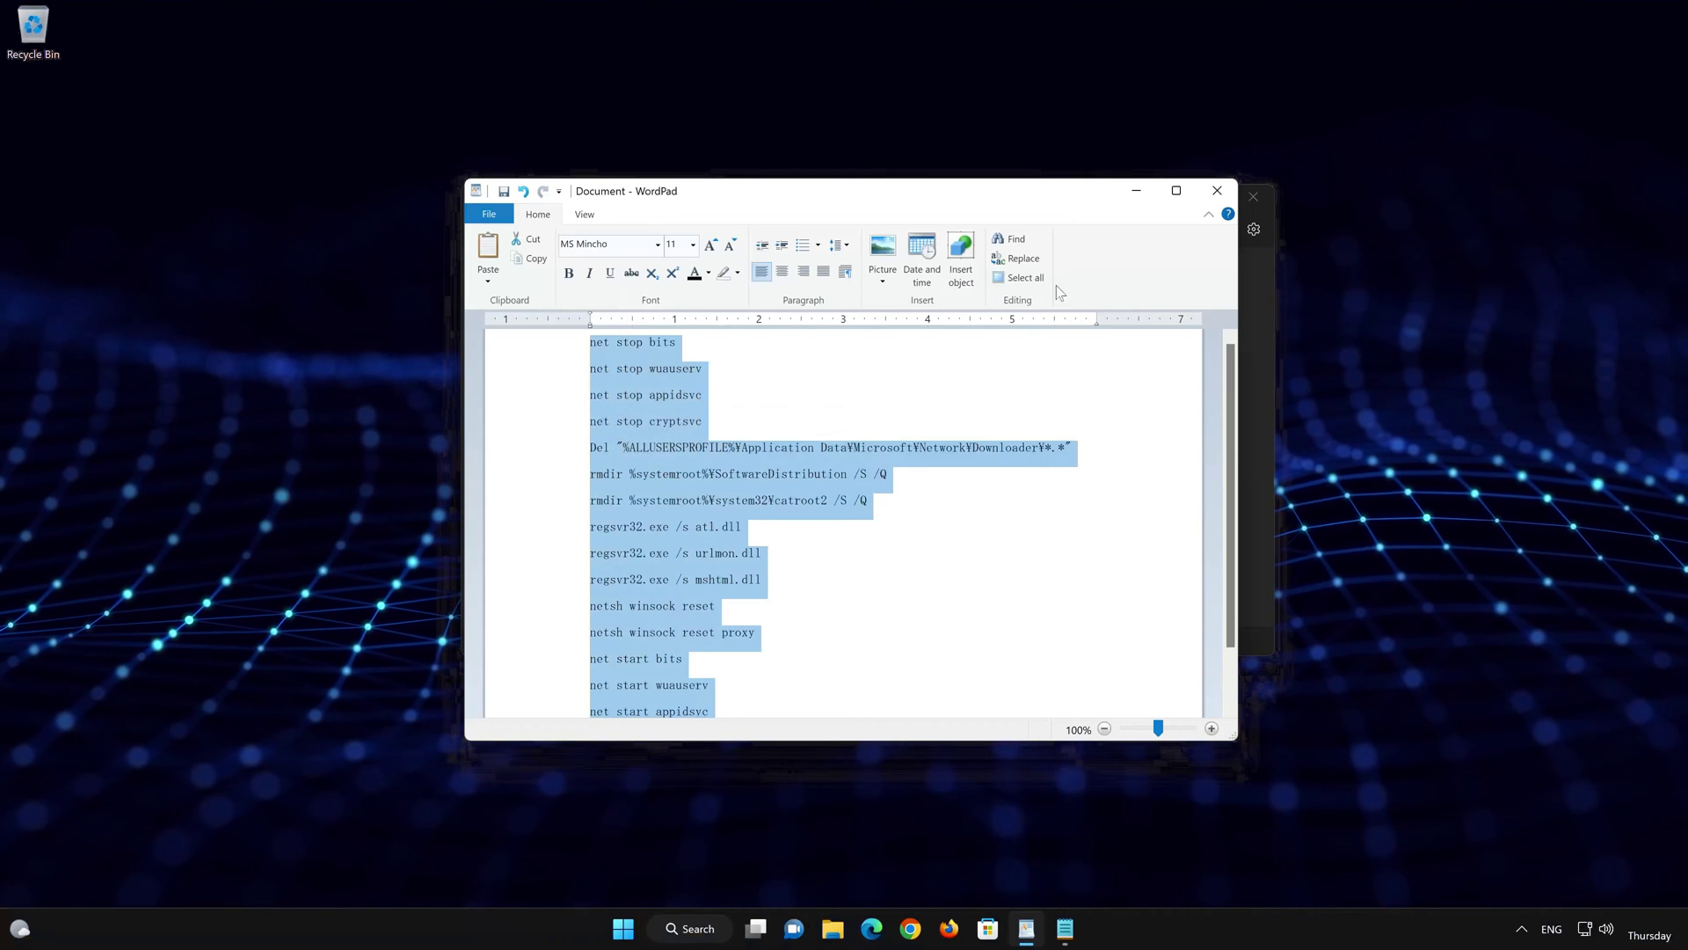
left_click(1142, 190)
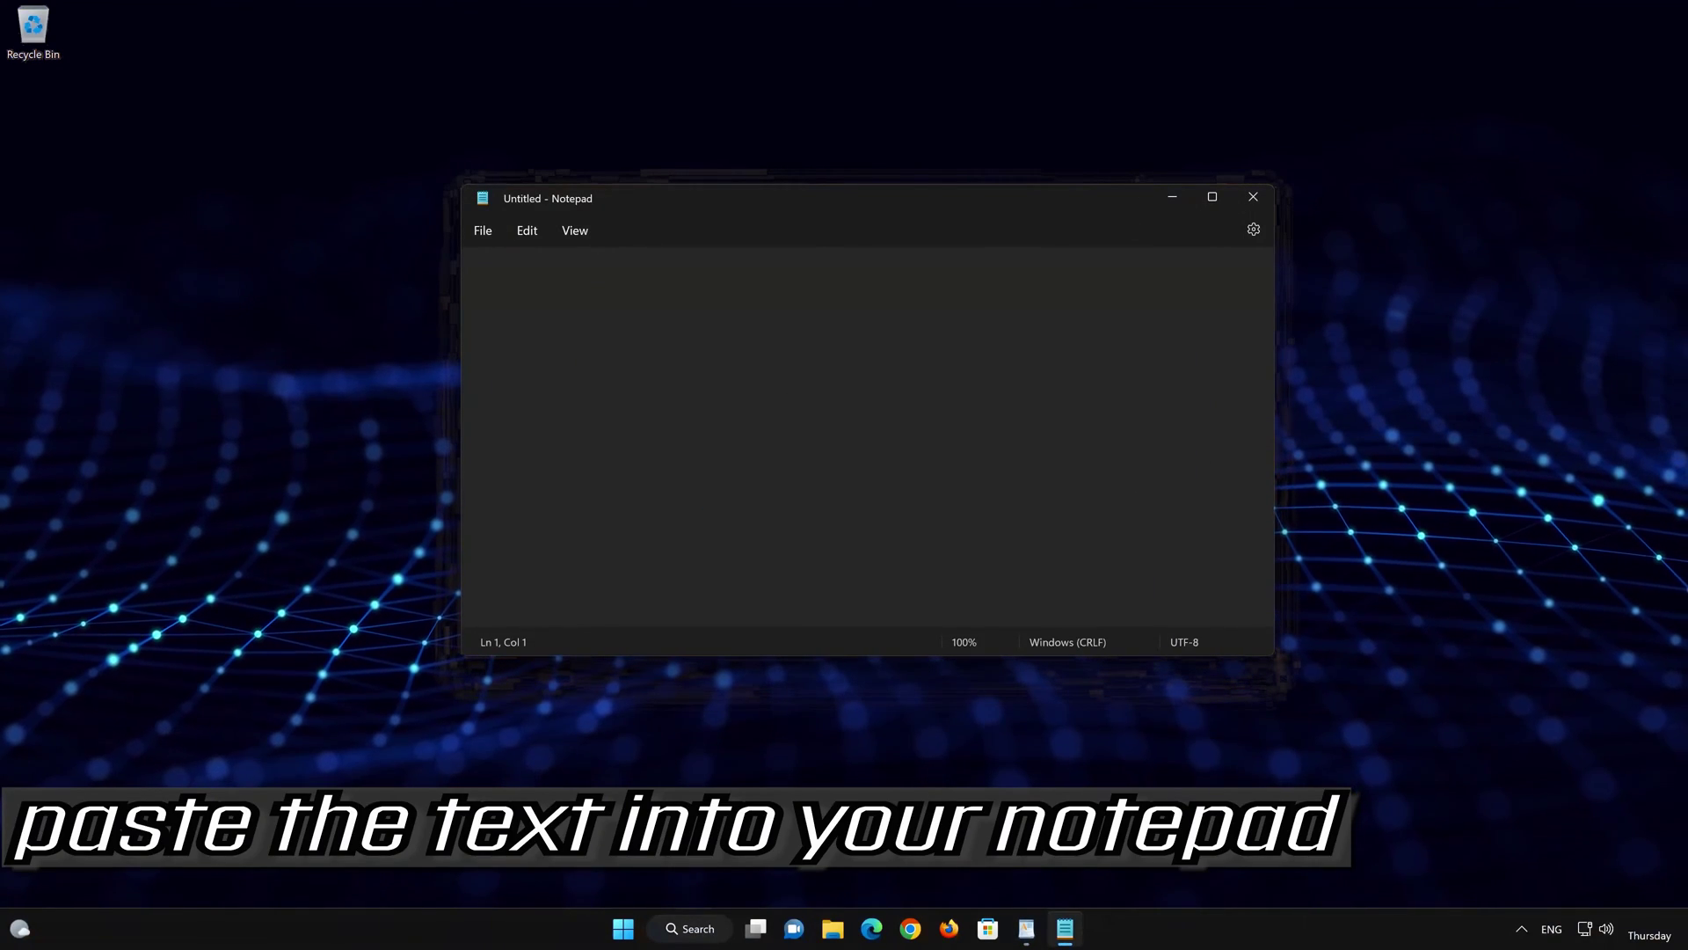
right_click(536, 295)
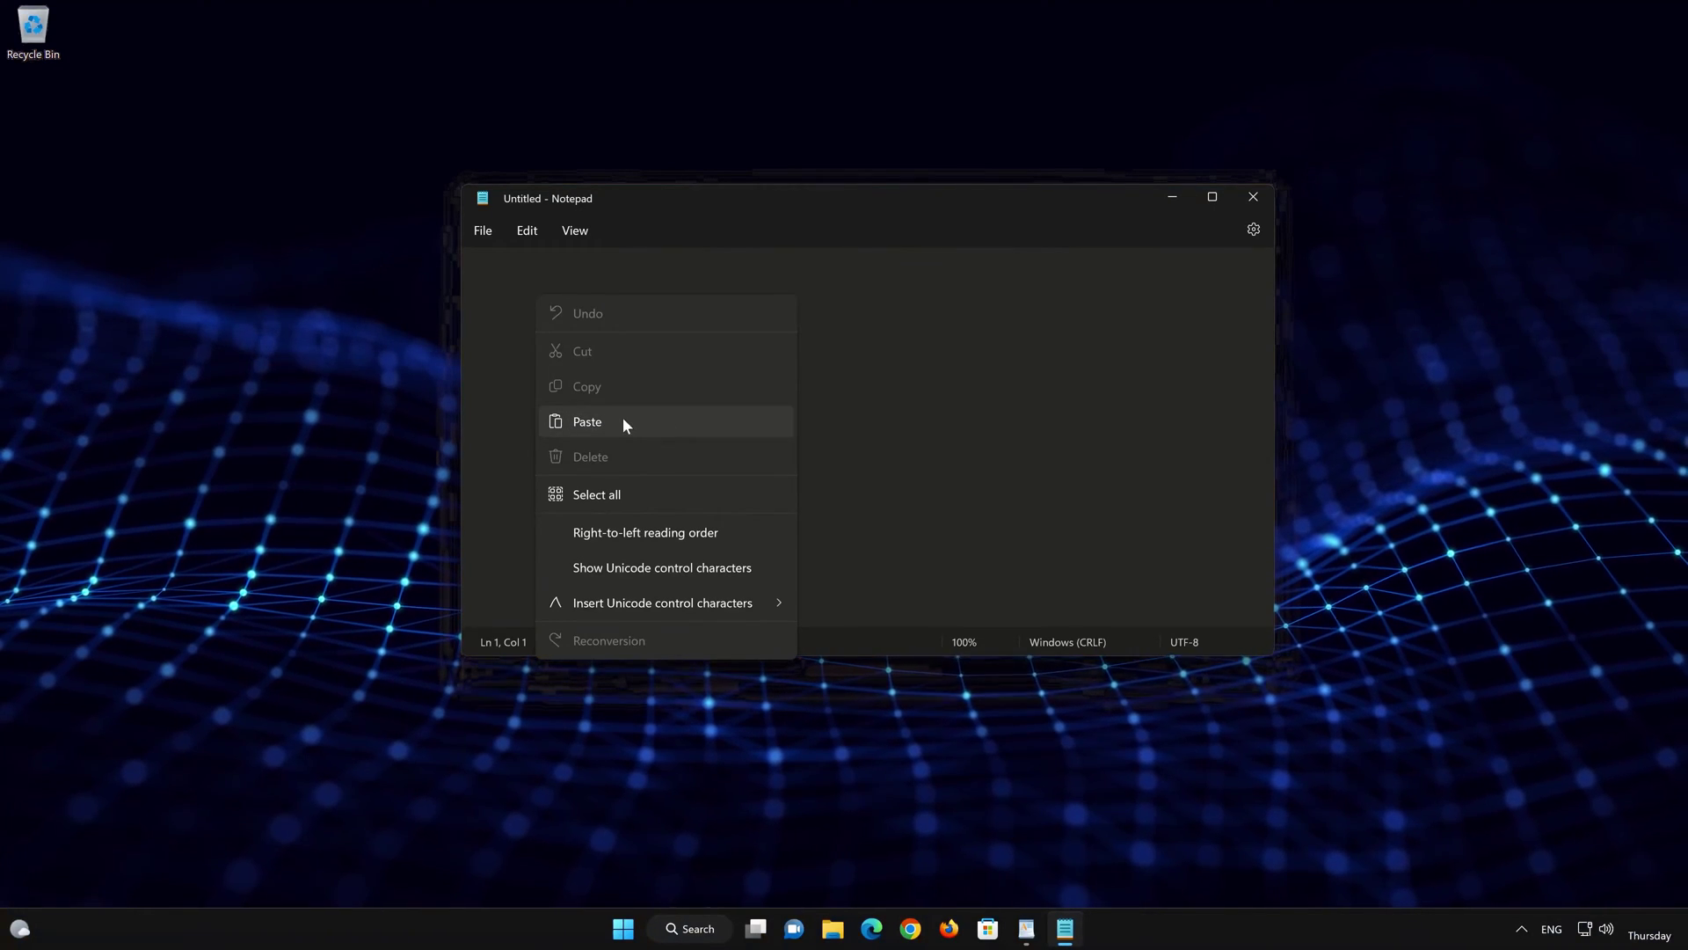
left_click(622, 426)
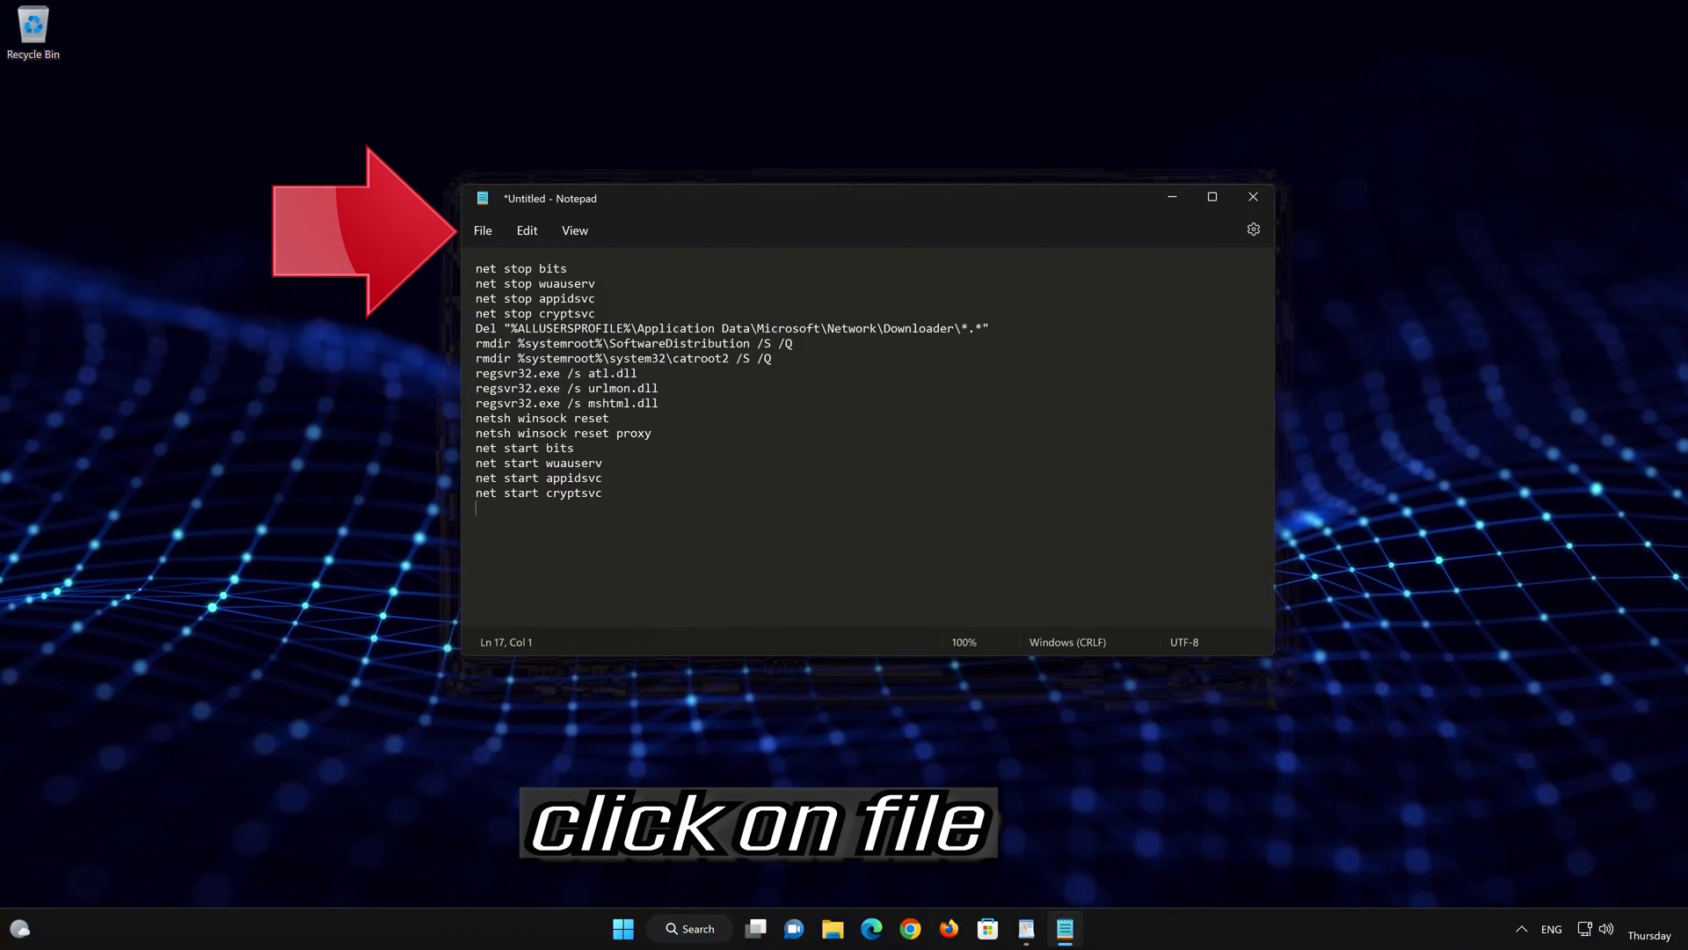
Save the Notepad file to the Desktop as FIX.BAT with the type All files, and close Notepad
left_click(484, 231)
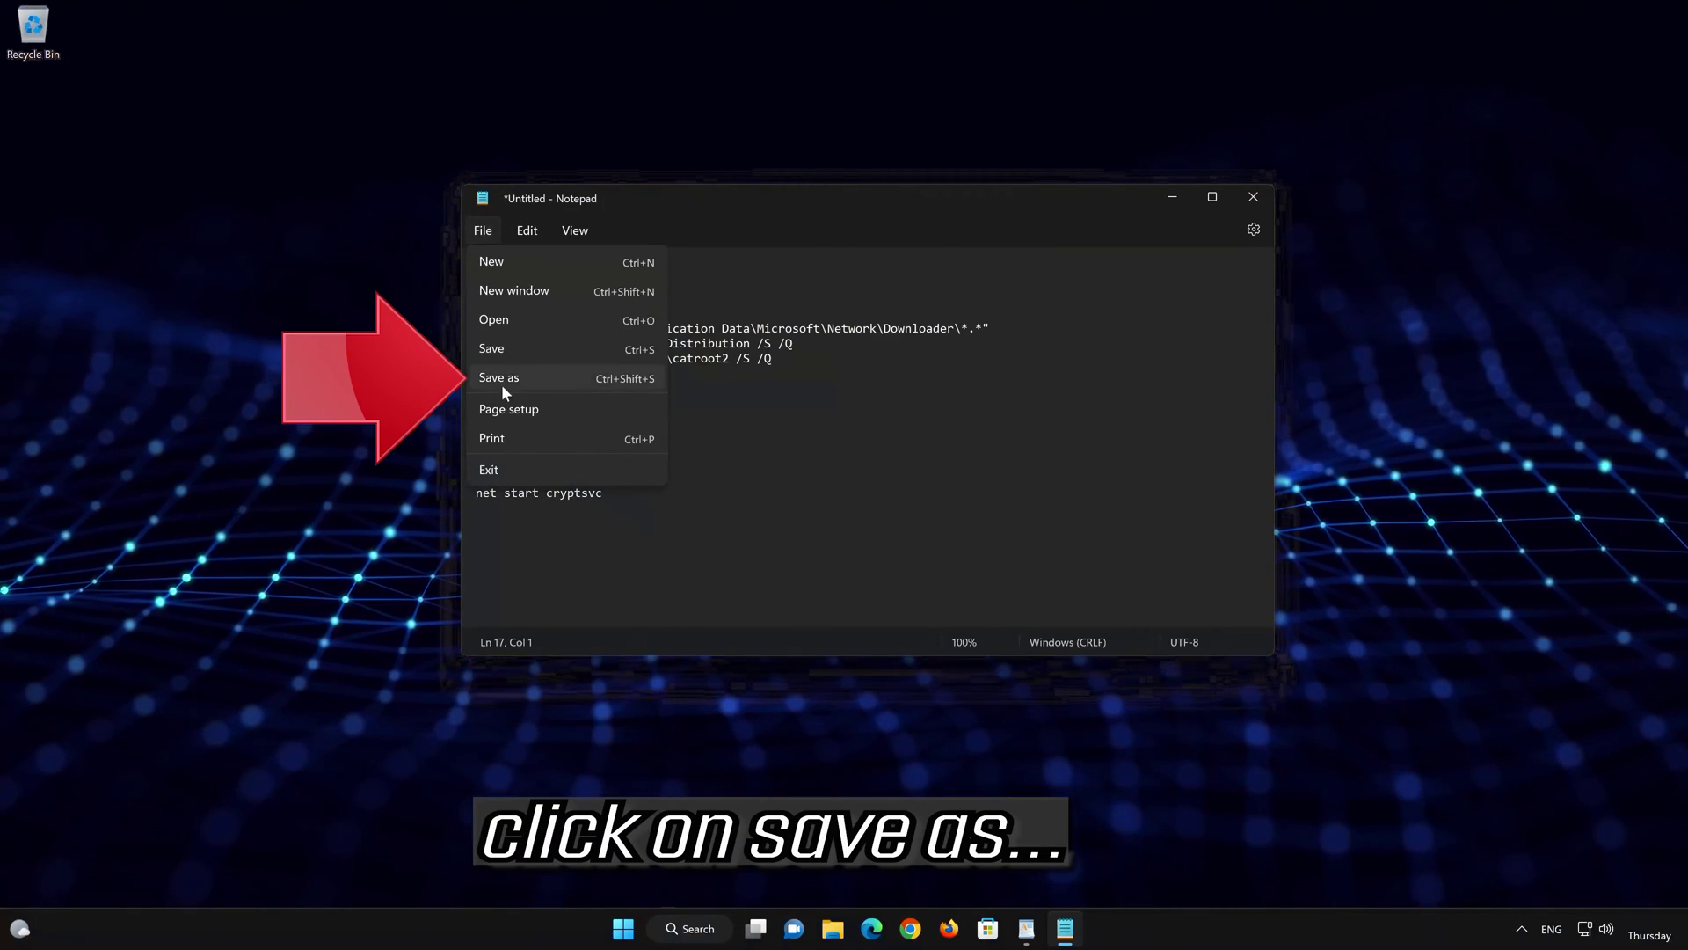
left_click(548, 376)
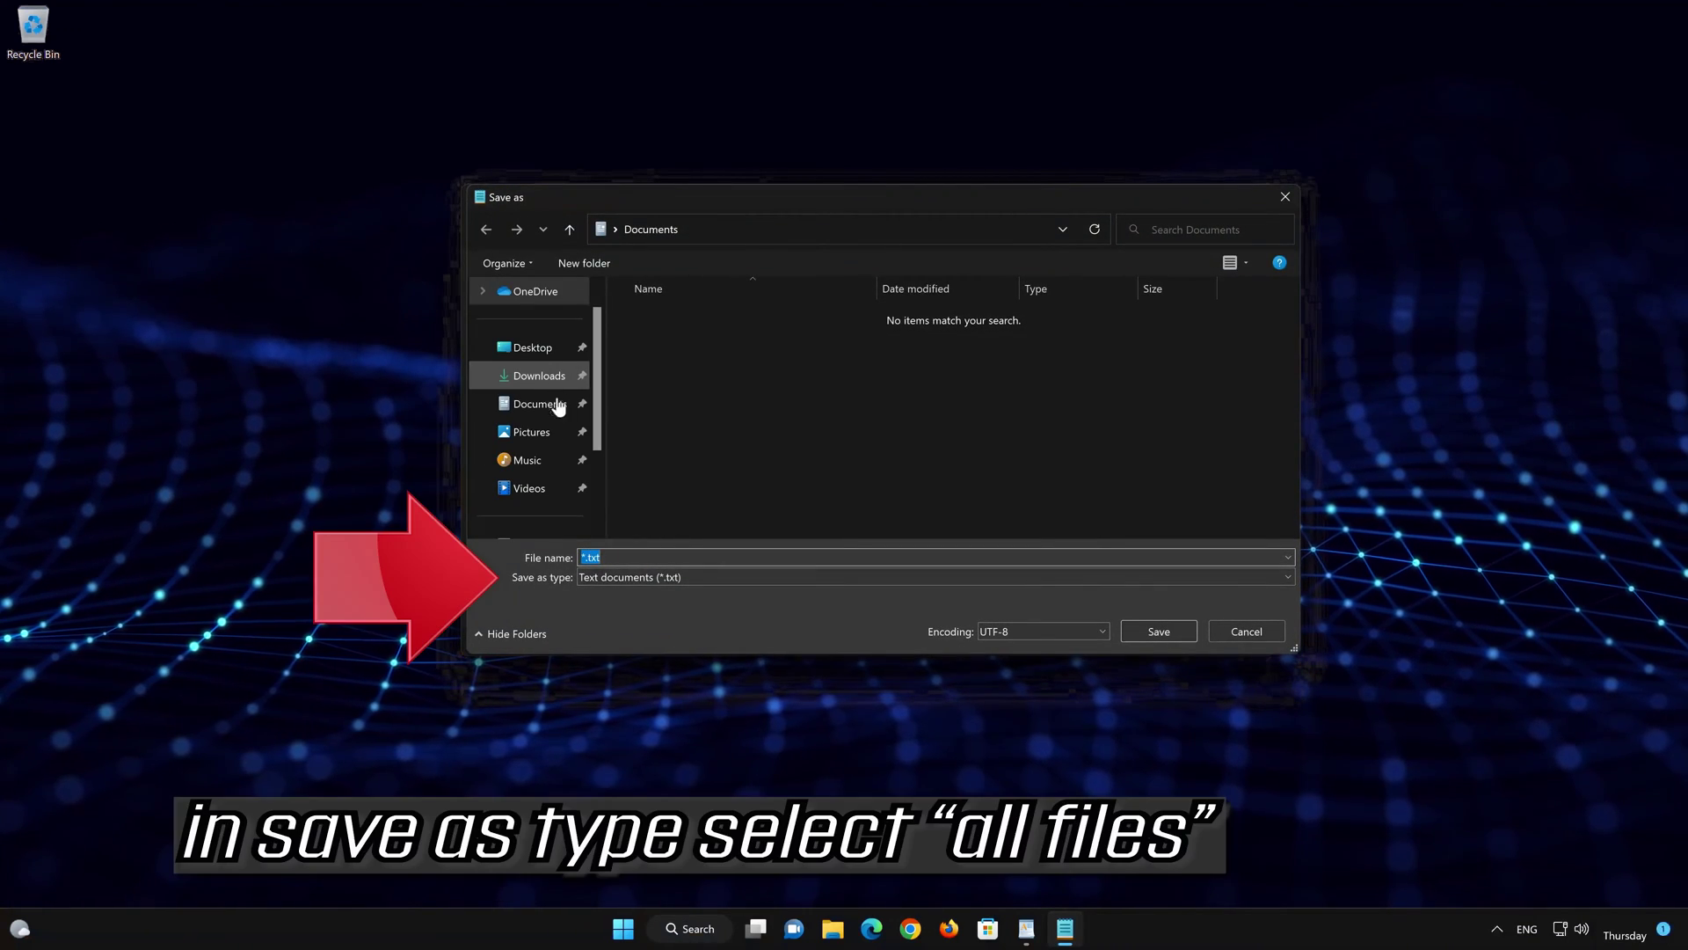
left_click(610, 573)
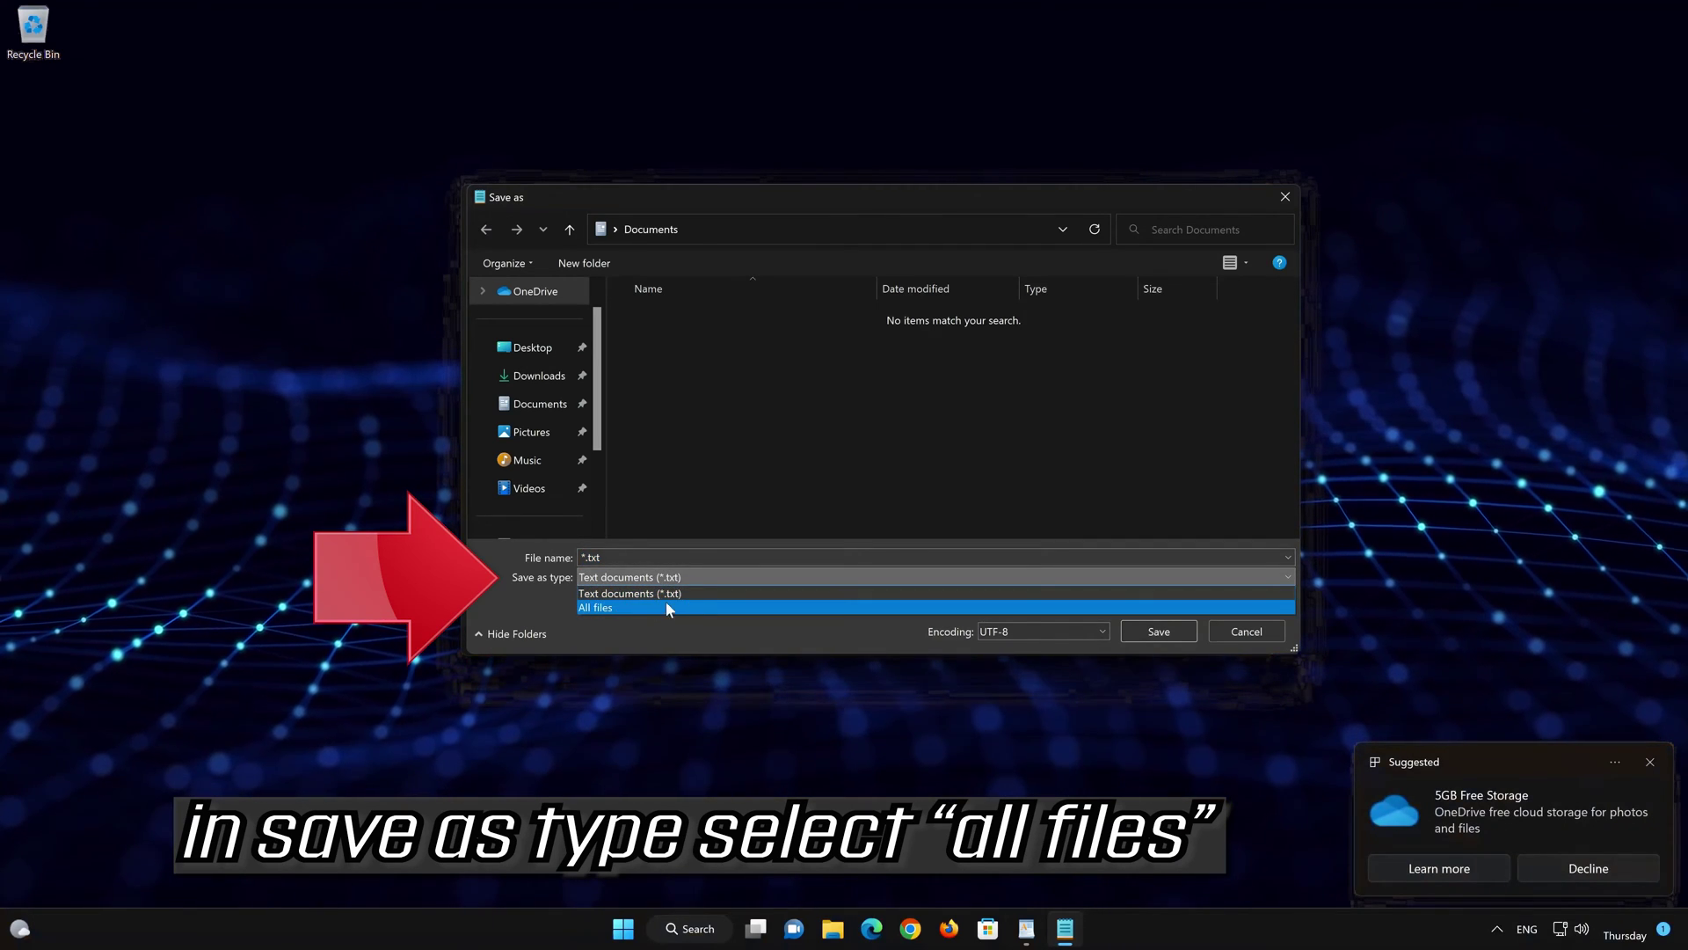
left_click(636, 605)
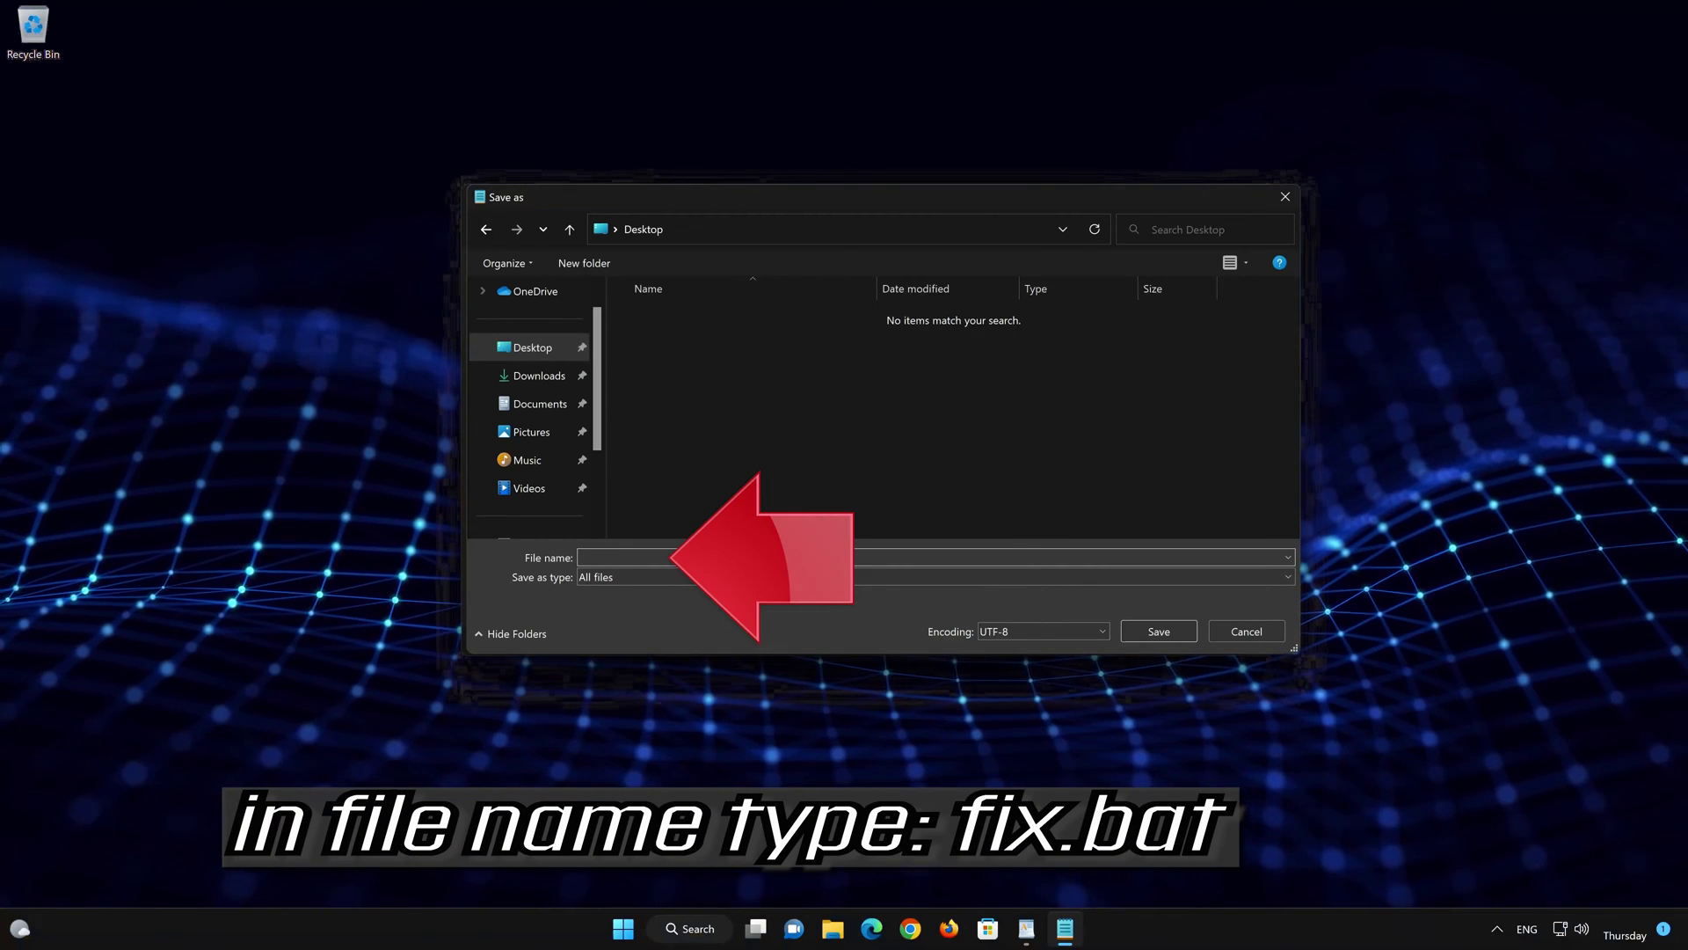
type("FIX")
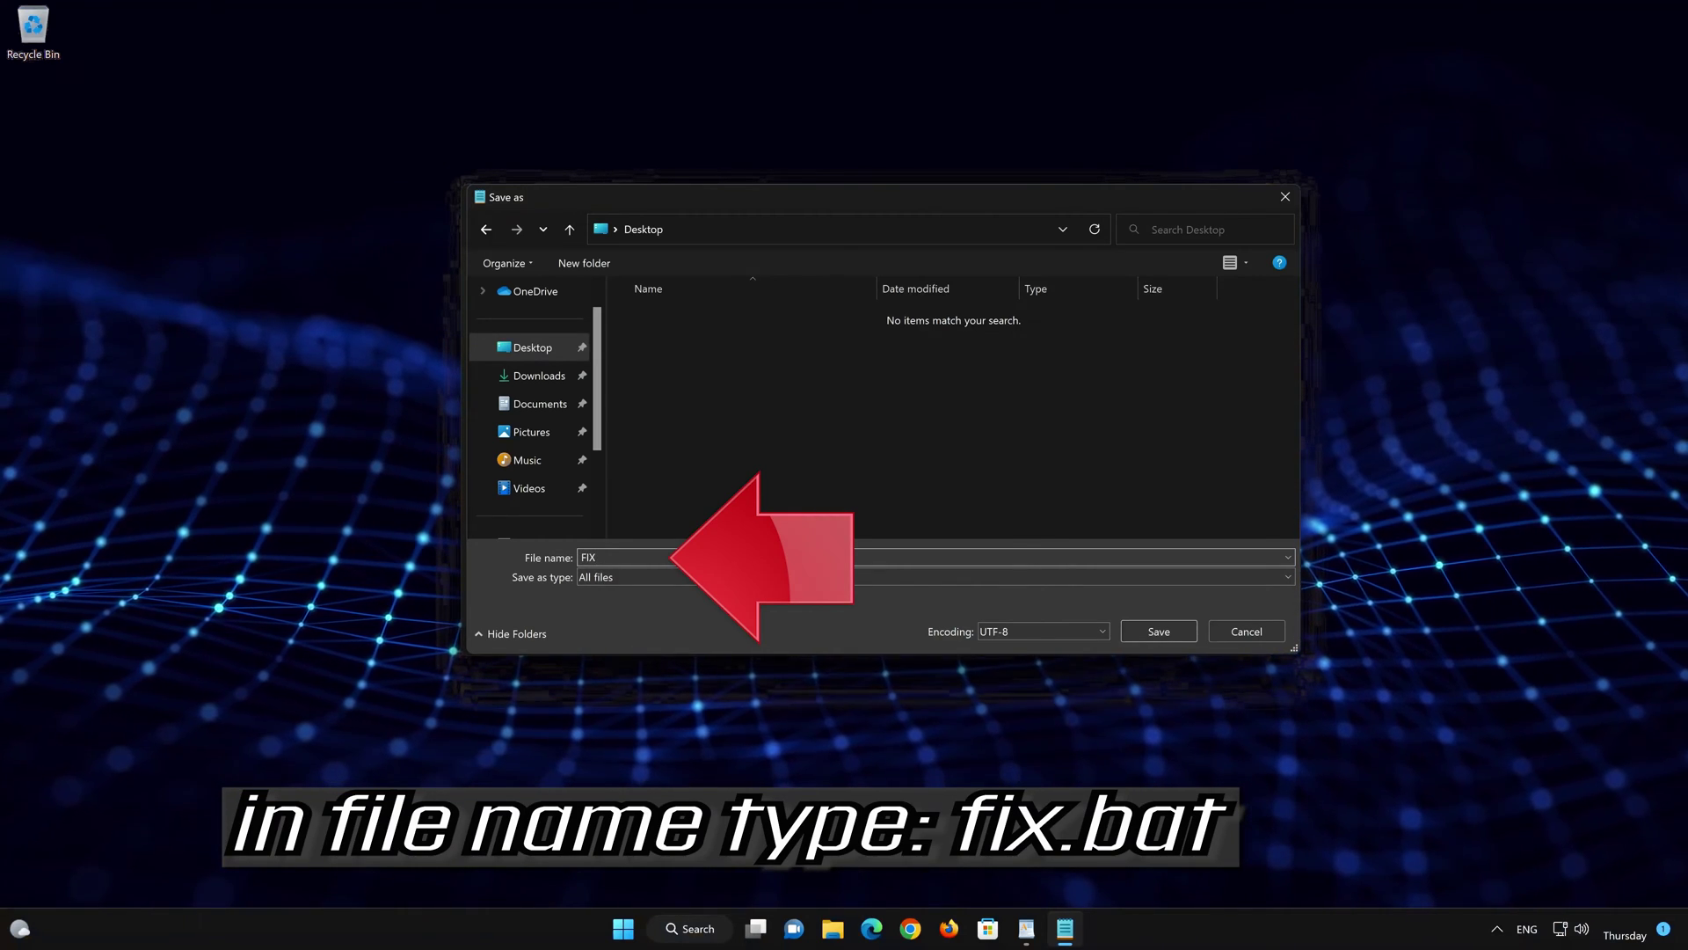
type("BAT")
key("Left")
key("Left")
key("Left")
type(".")
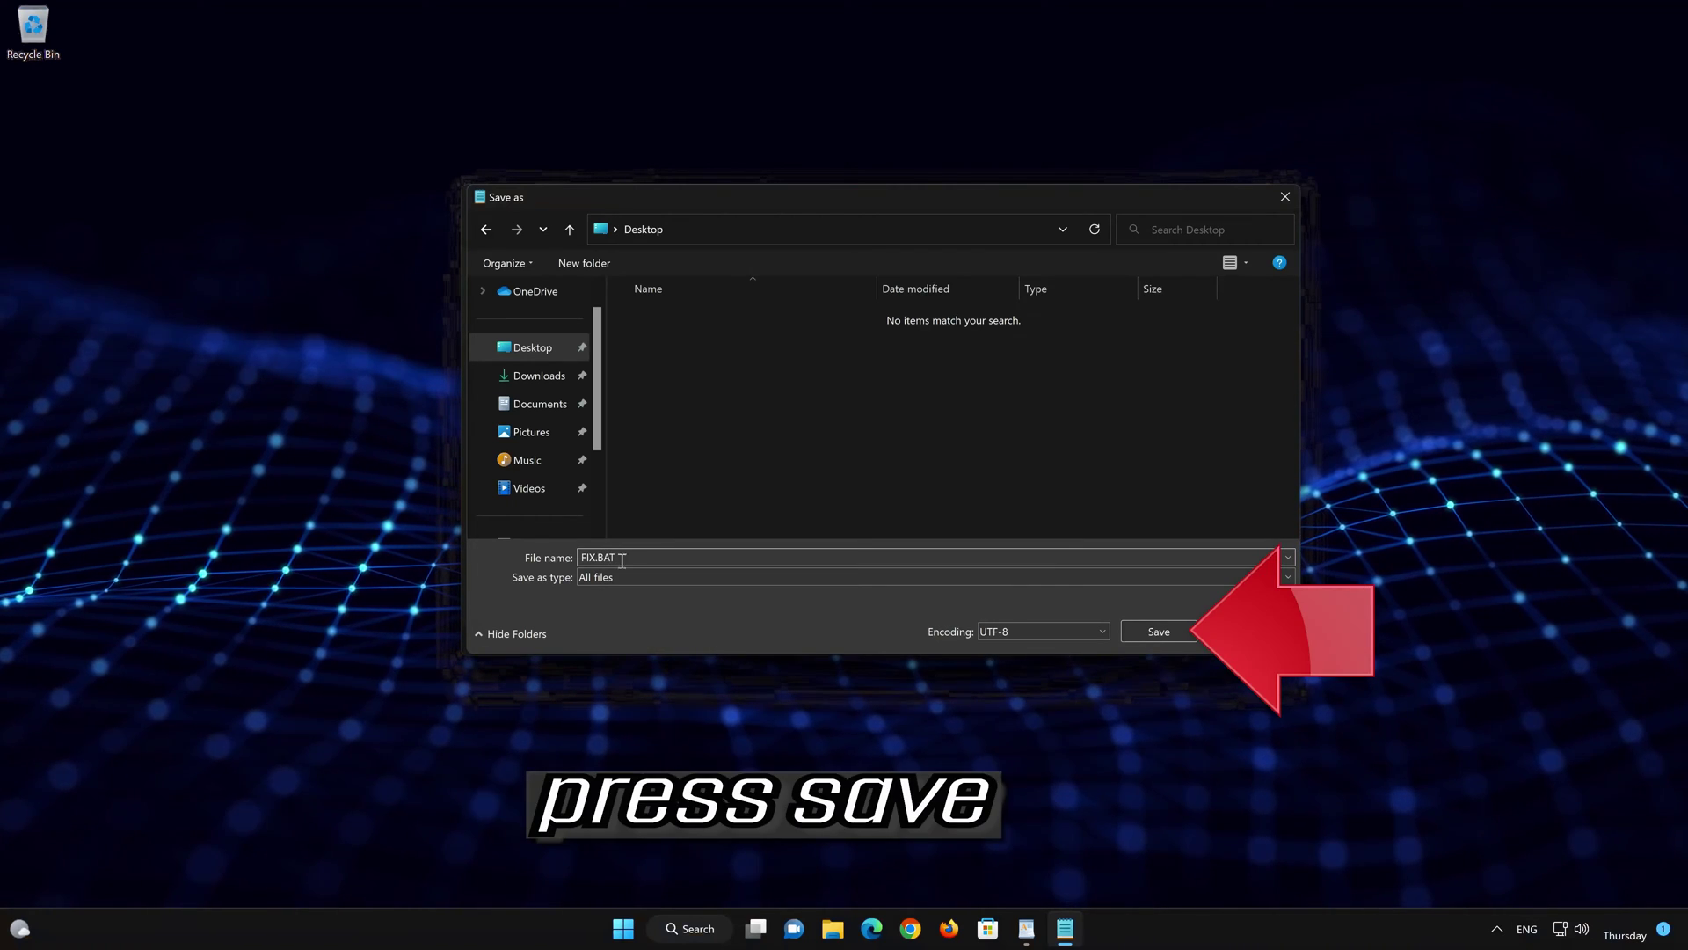
left_click(1159, 632)
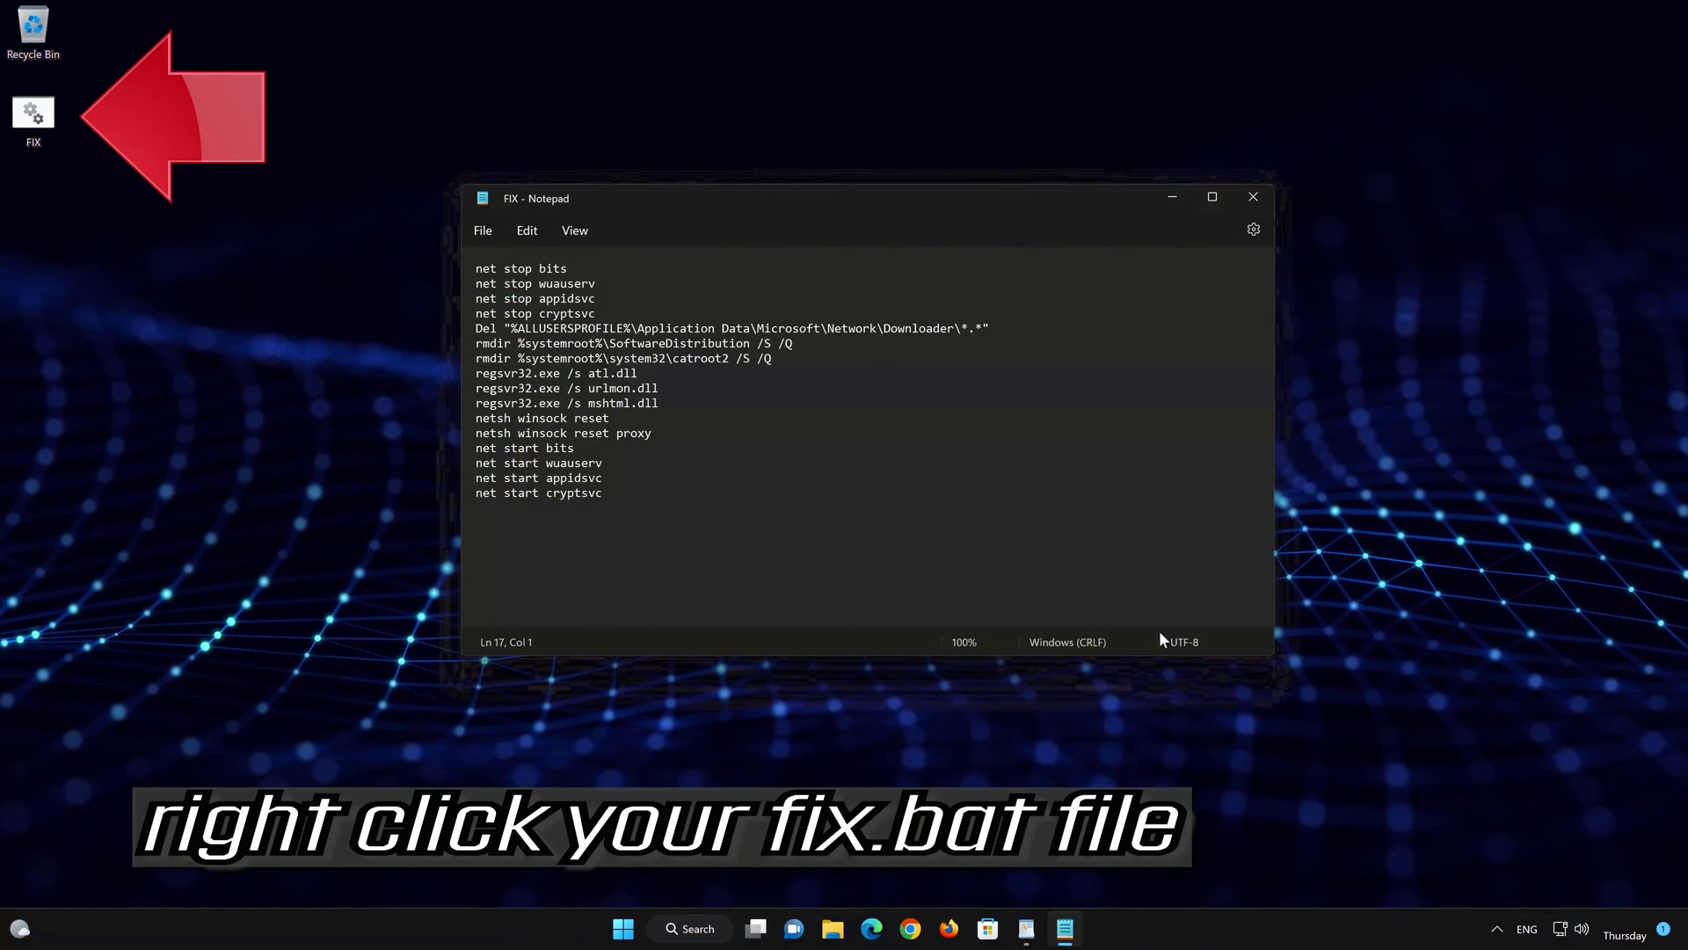
left_click(1249, 198)
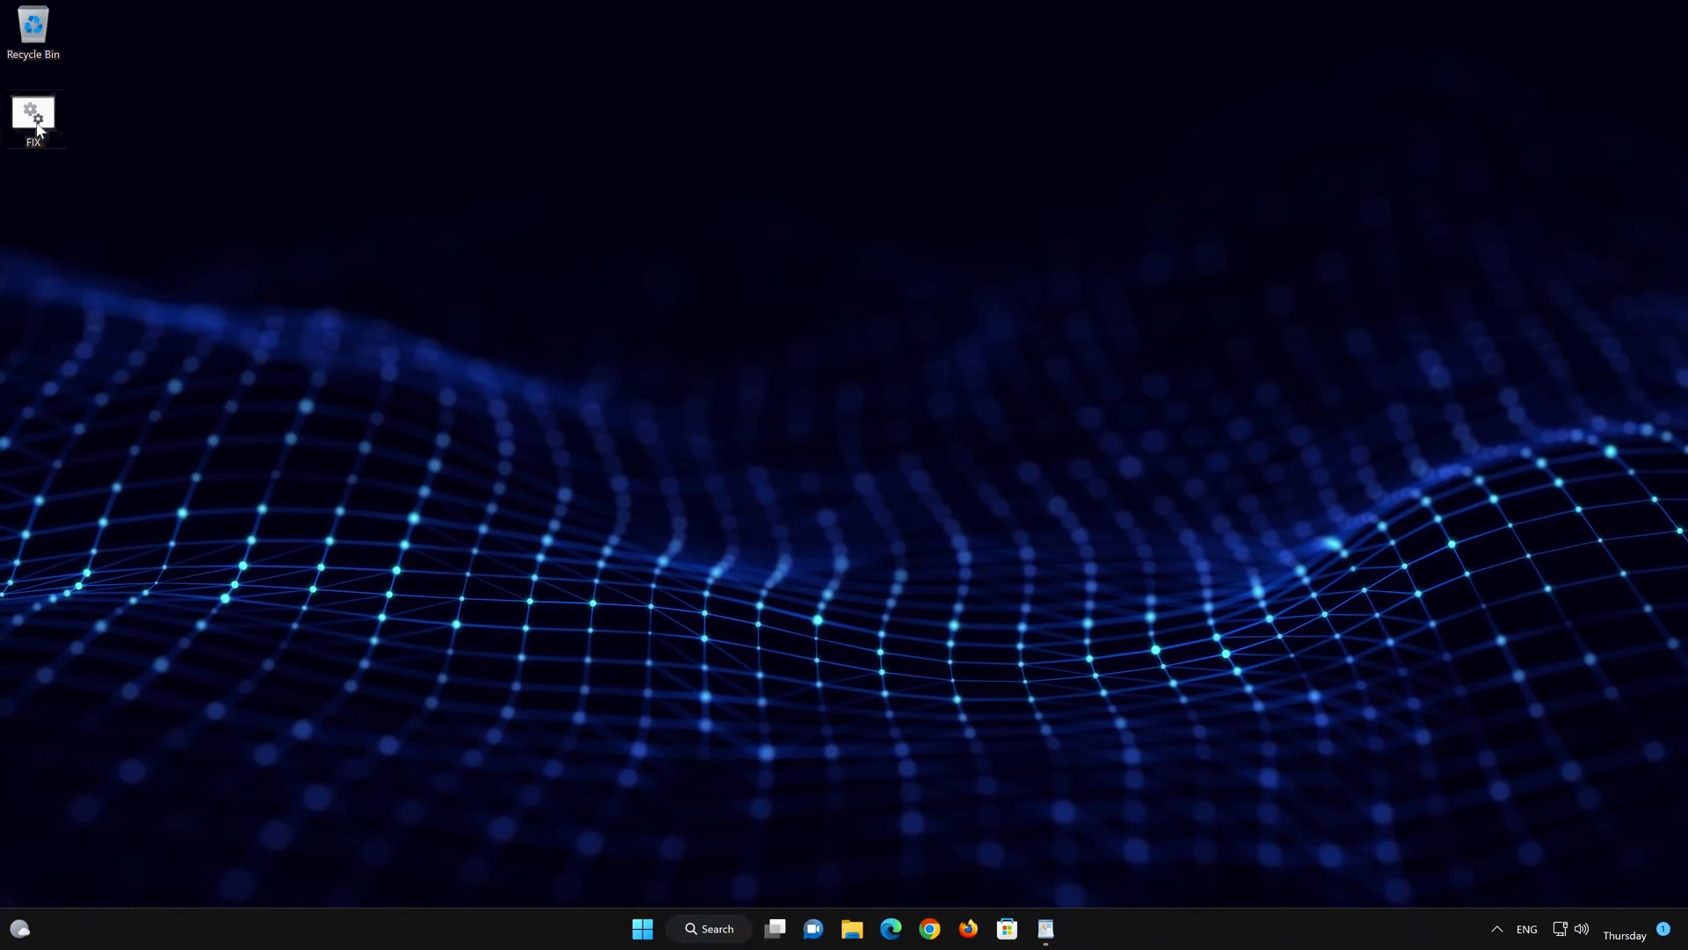
Run the FIX batch file on the desktop as administrator and allow it to make changes
right_click(38, 129)
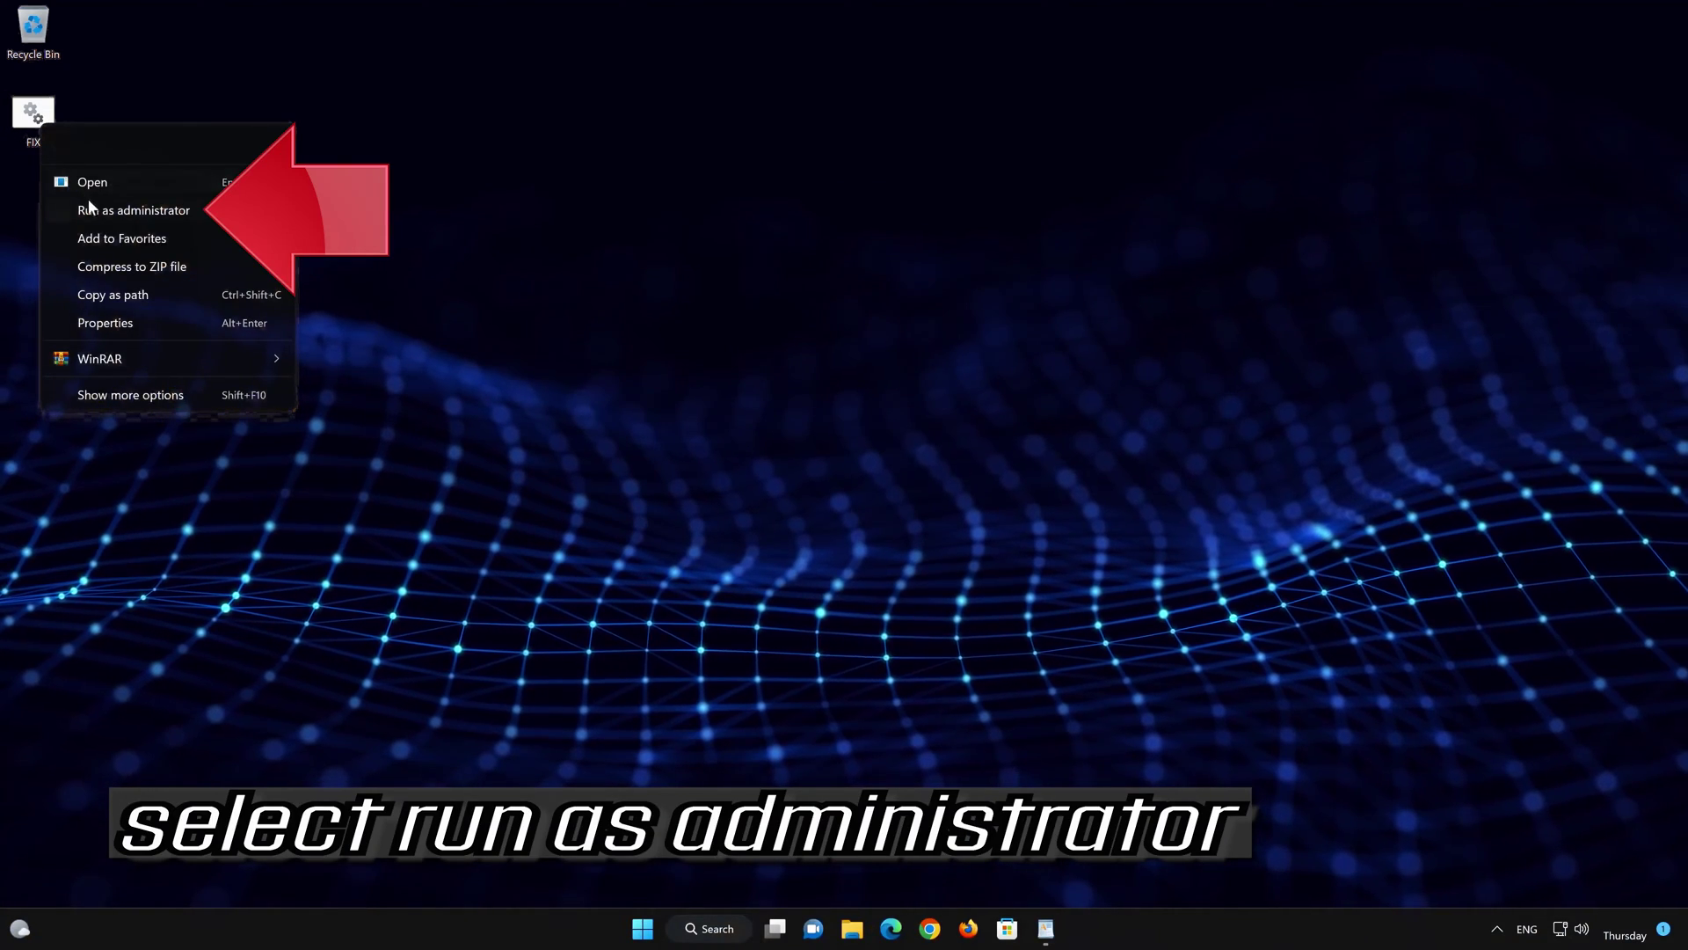
left_click(195, 211)
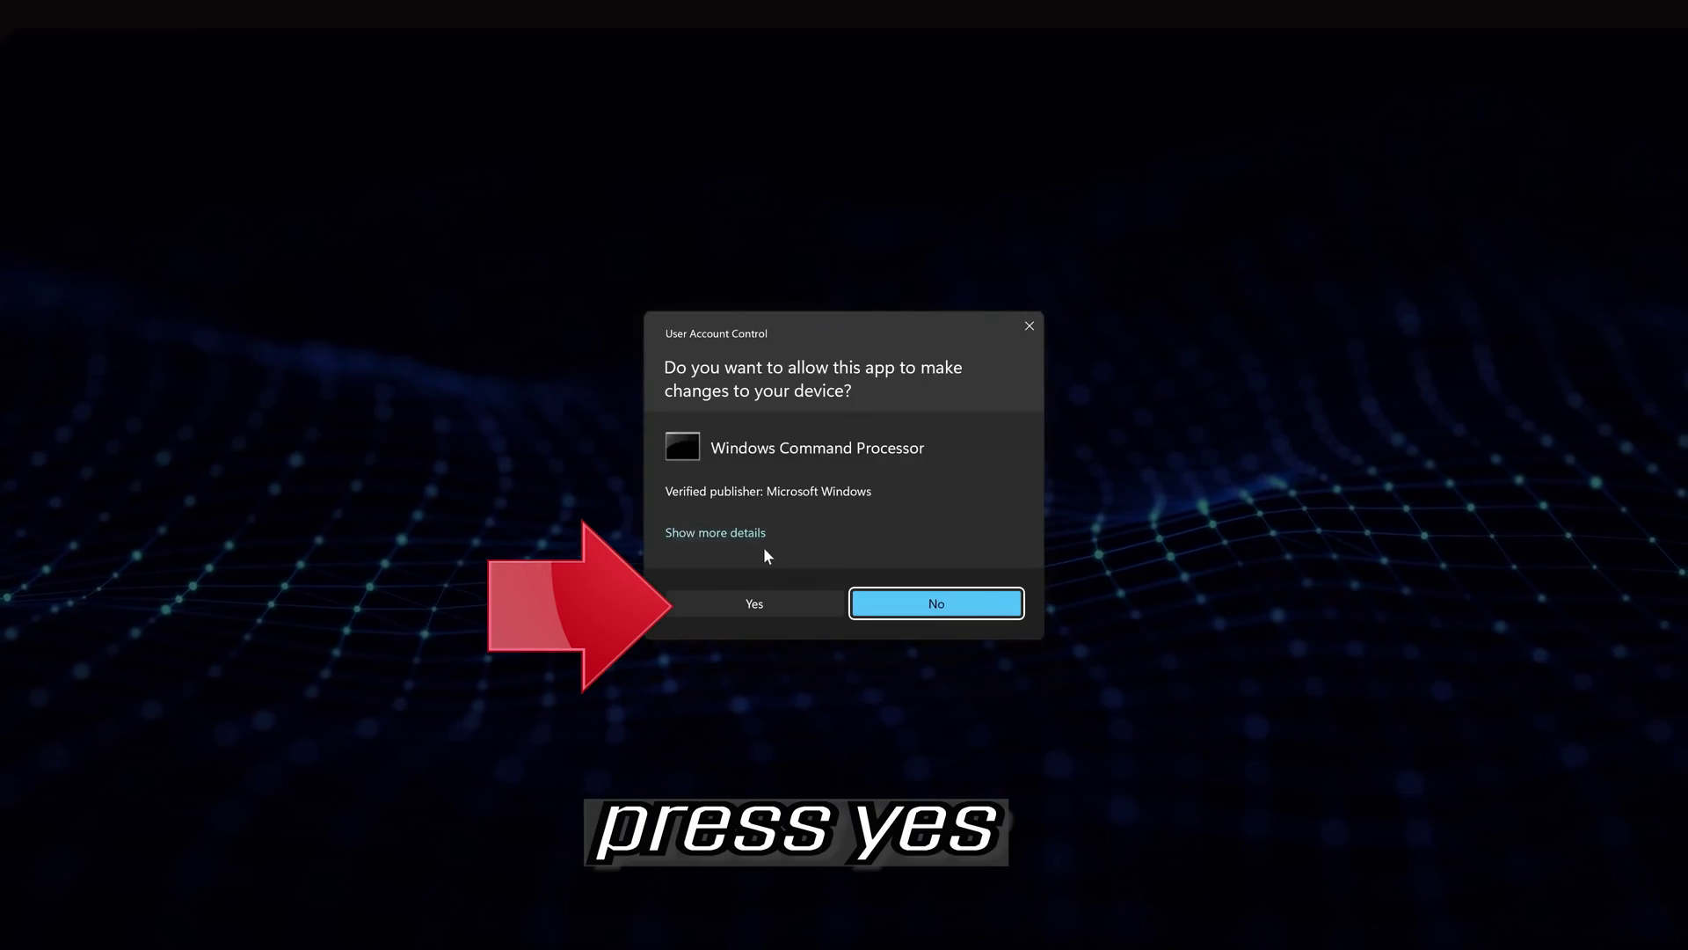
left_click(761, 607)
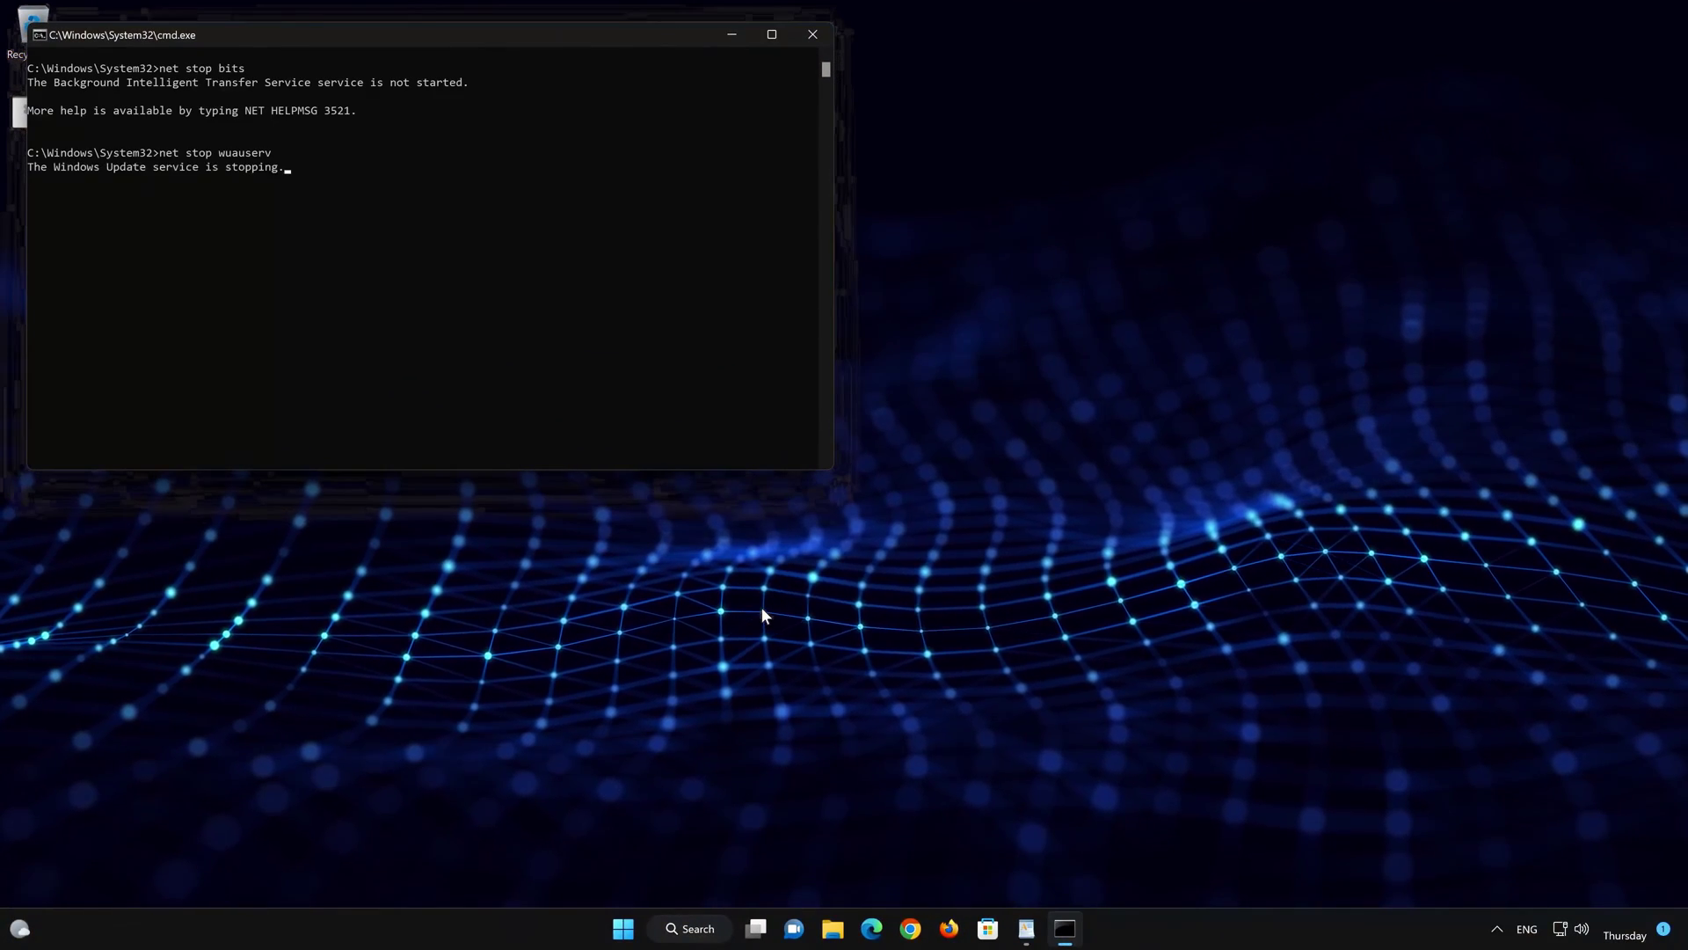
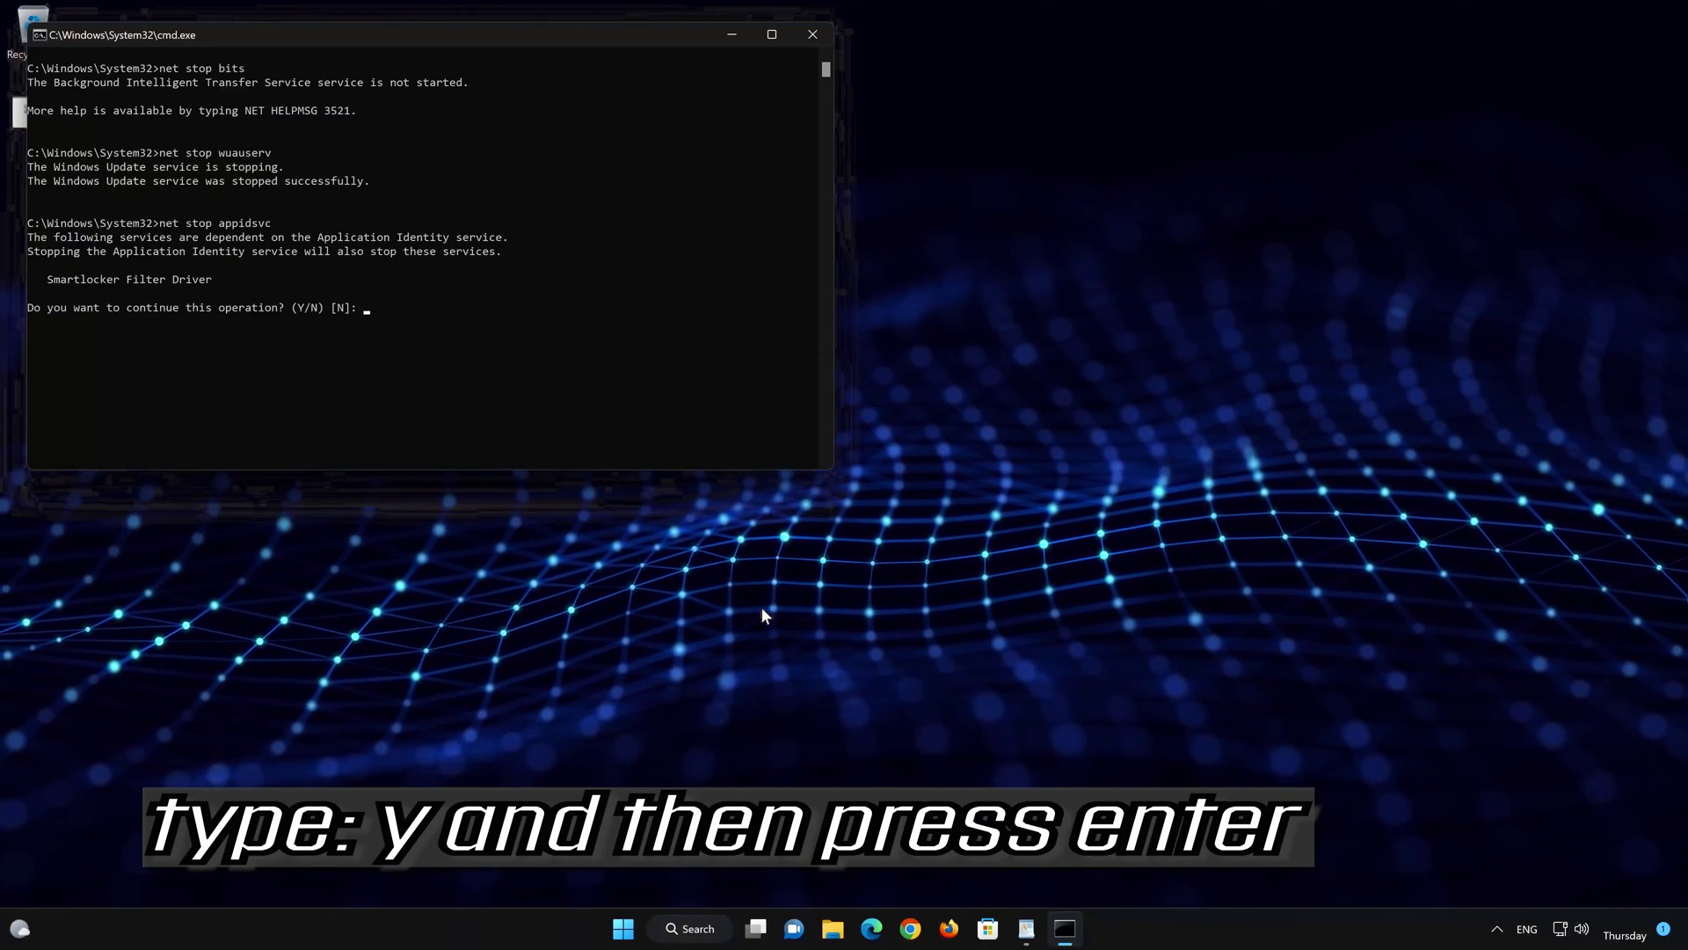
Answer Y to both script prompts, for stopping the Application Identity service and for deleting the Downloader files
type("Y")
key("Return")
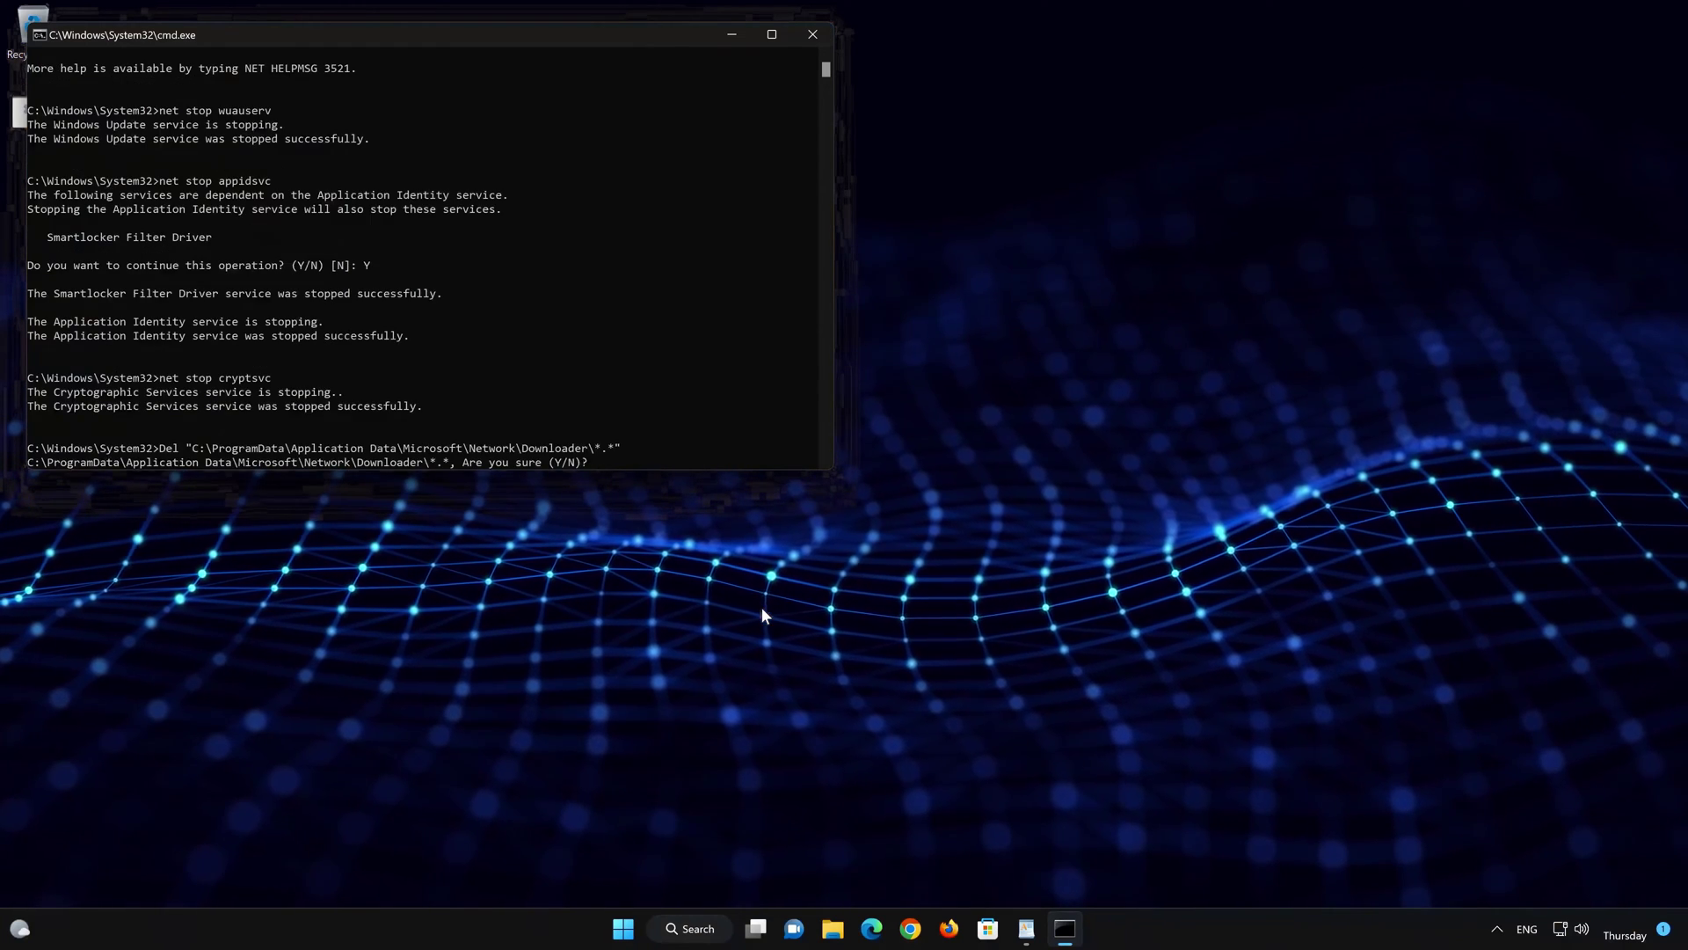
type("Y")
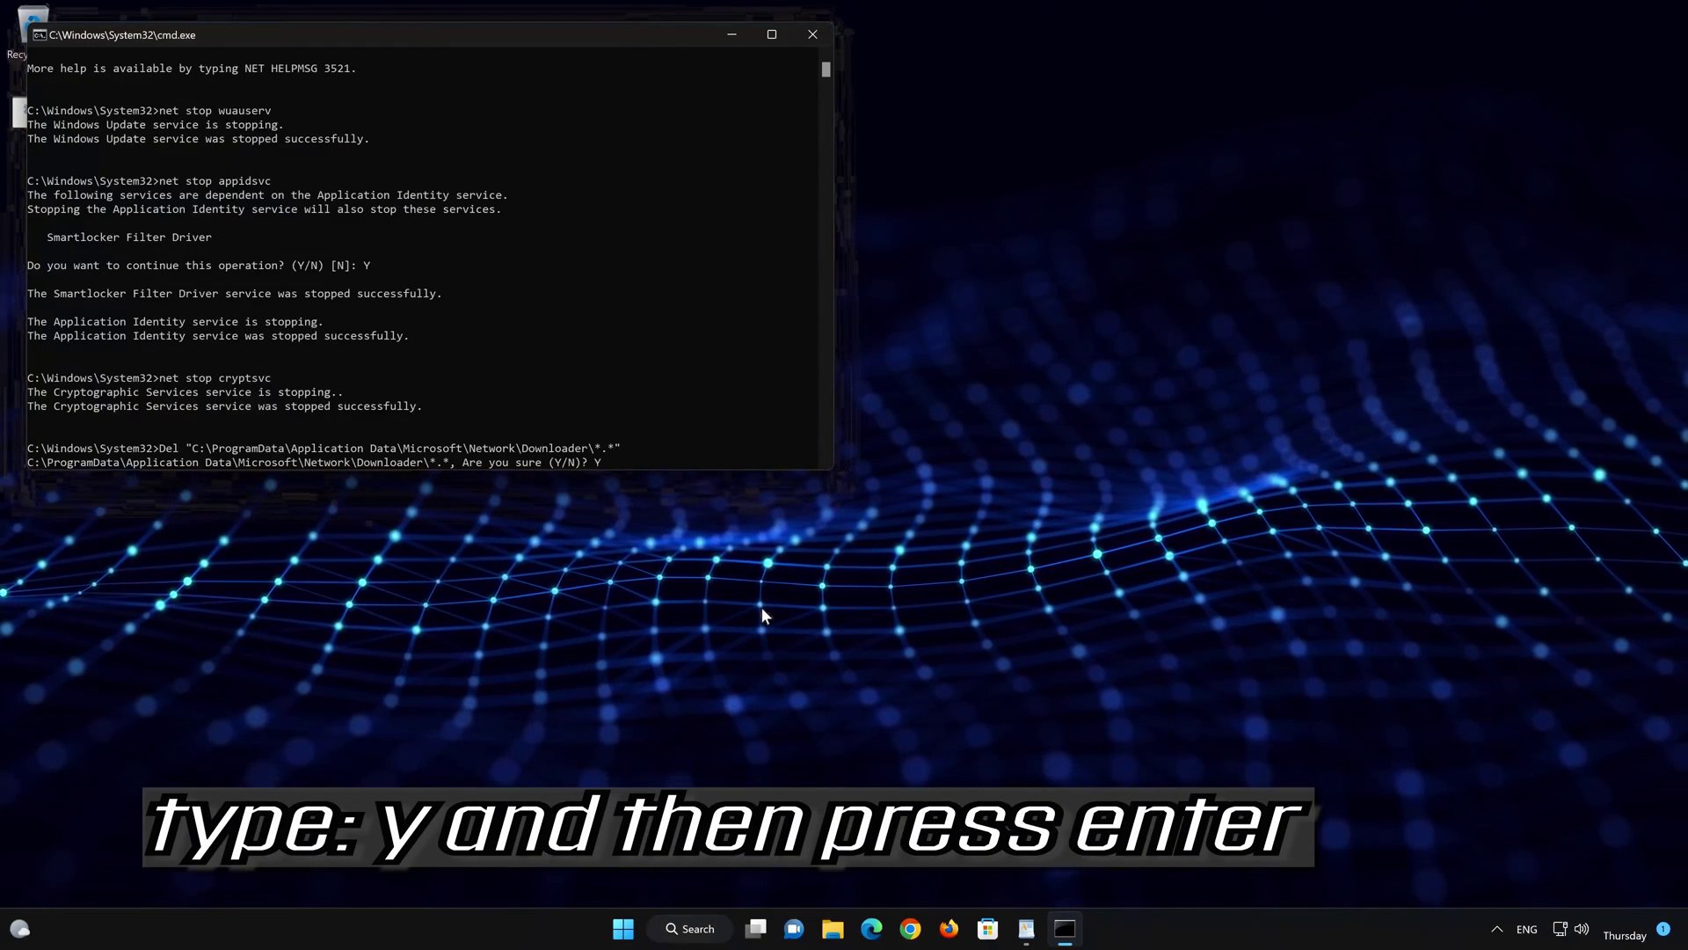
key("Return")
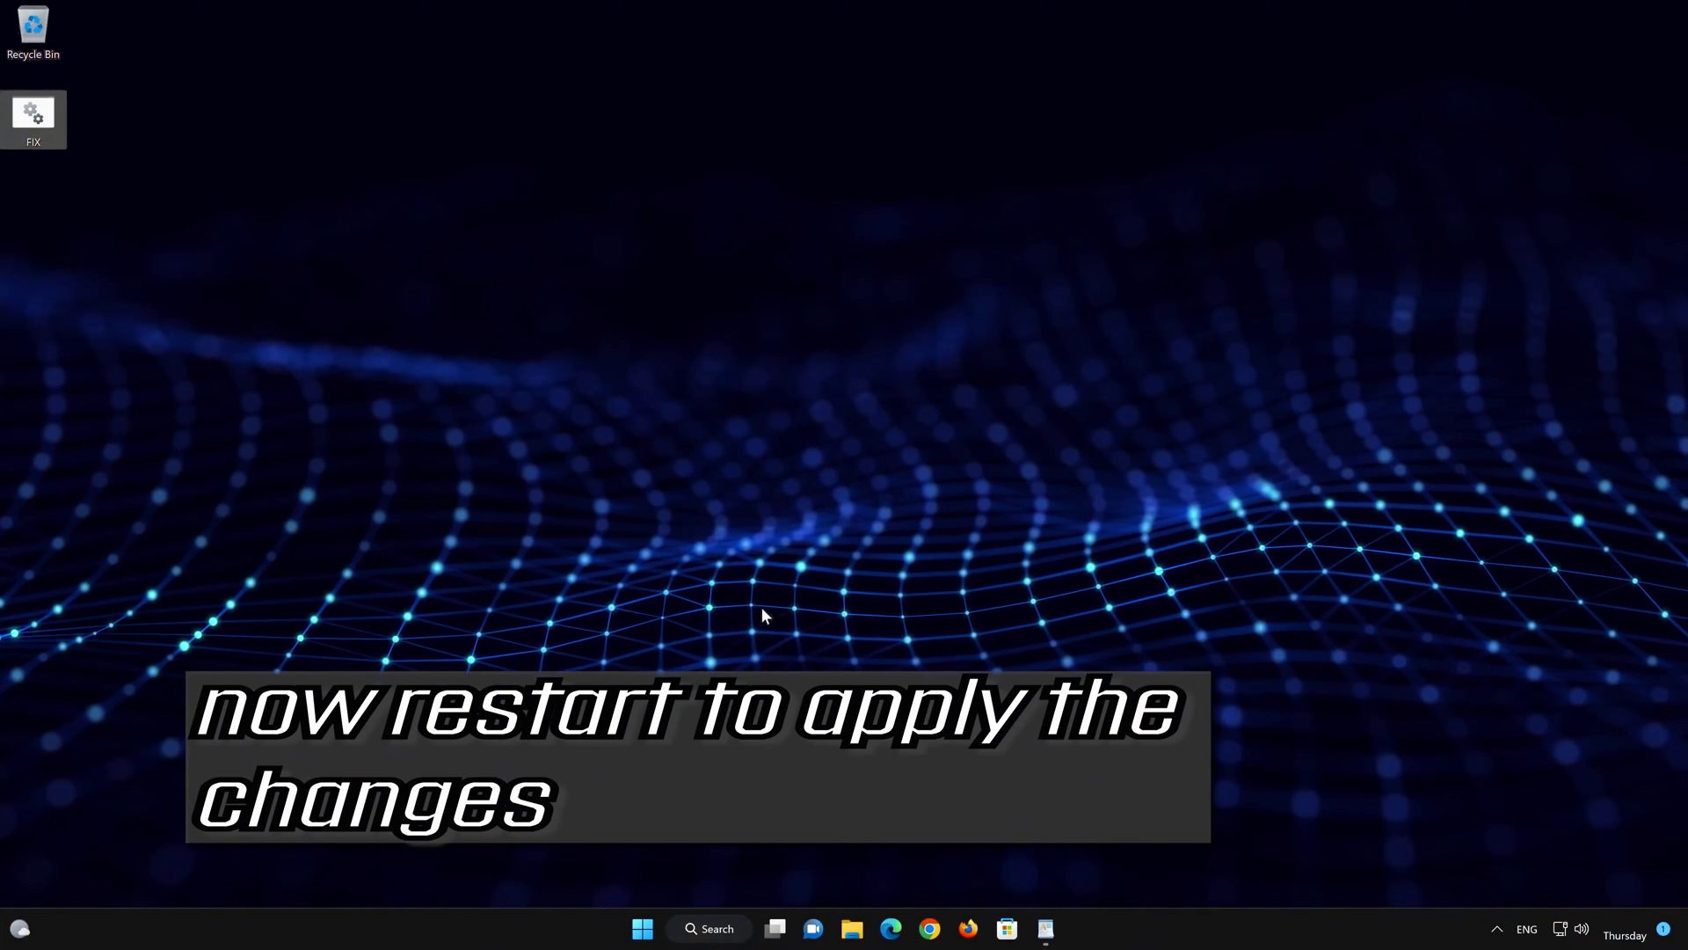
Bring the WordPad document with the command list back up and close it
left_click(1054, 925)
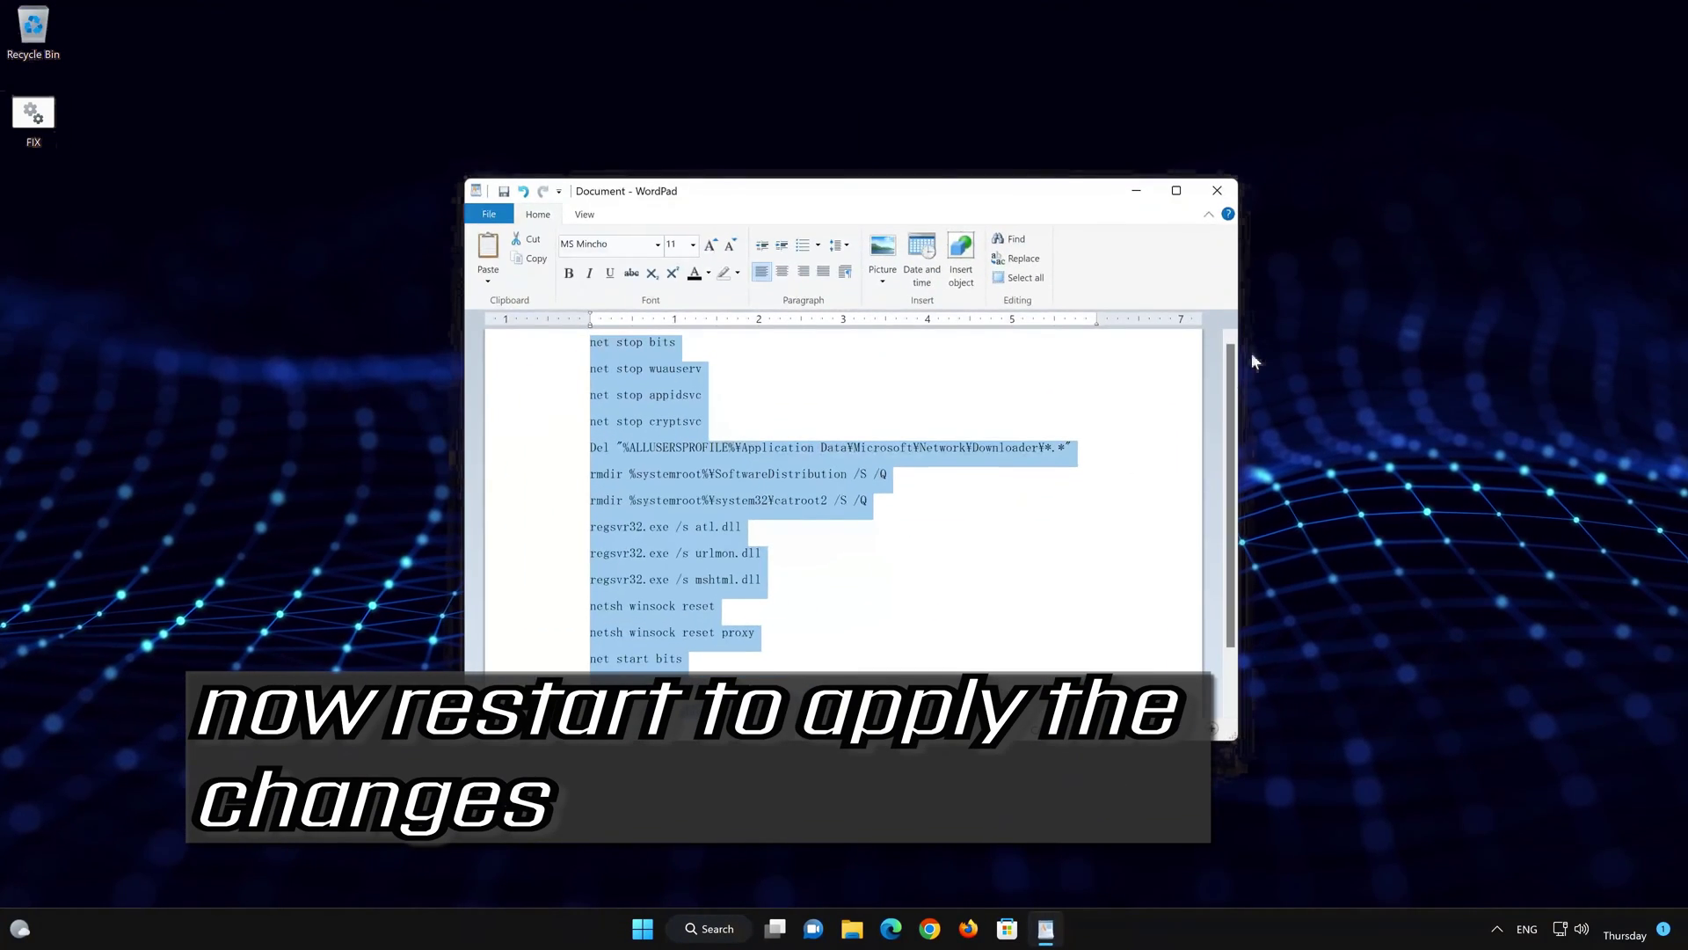
left_click(1218, 192)
left_click(895, 474)
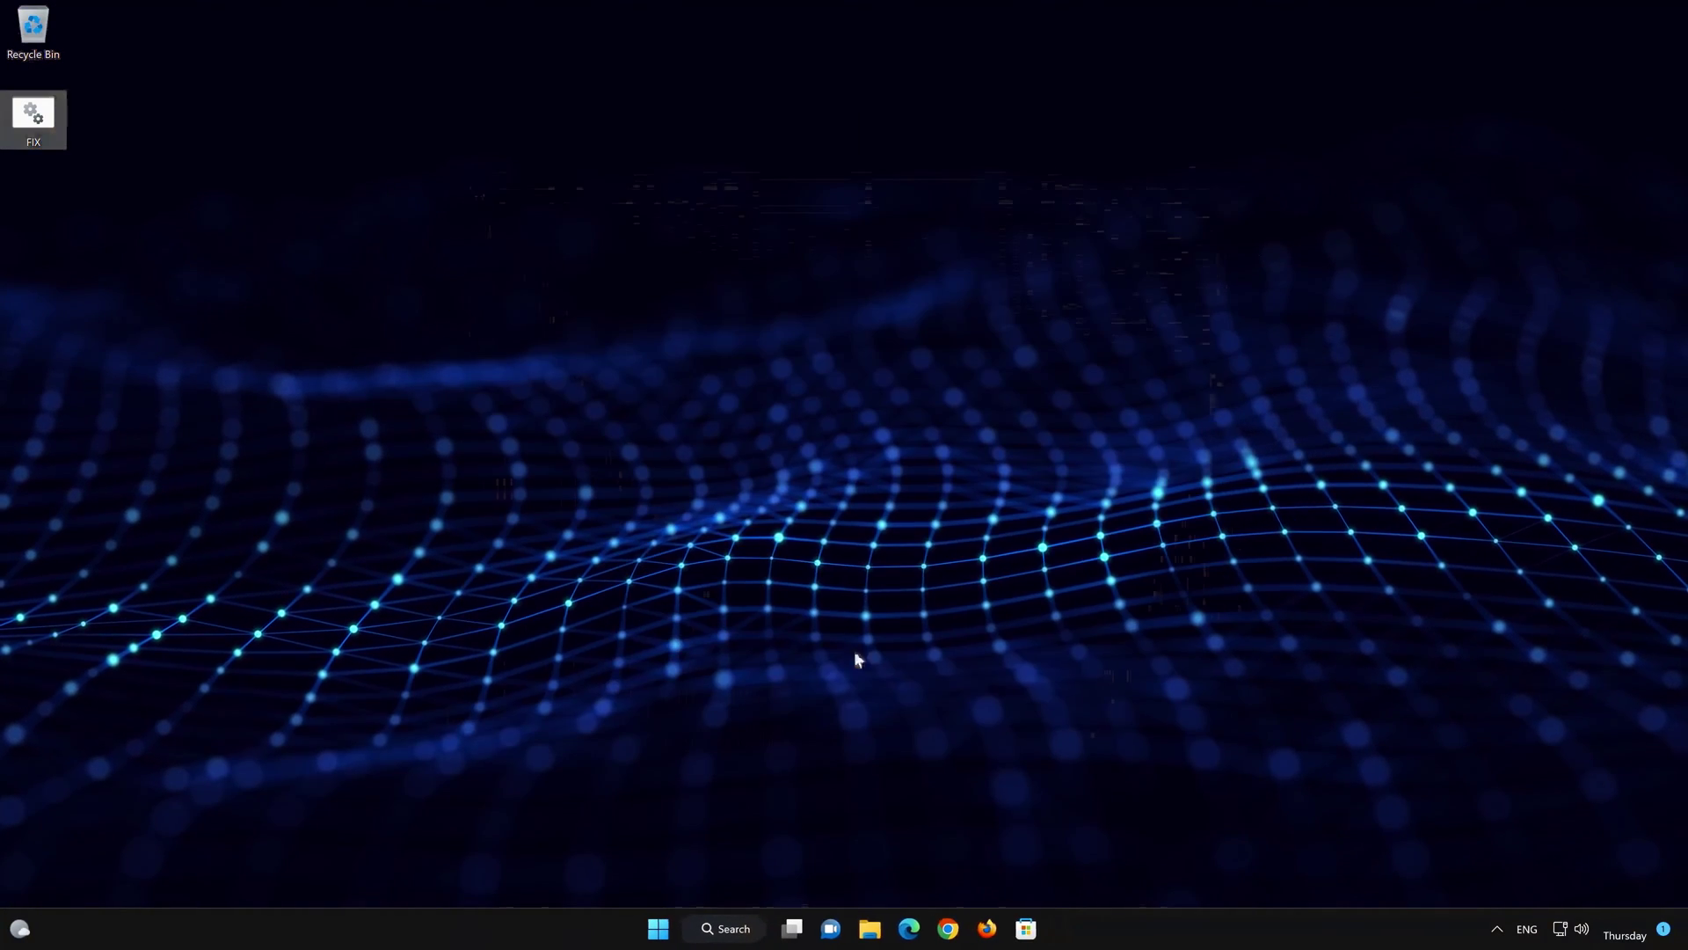
Restart the computer to apply the changes
left_click(663, 925)
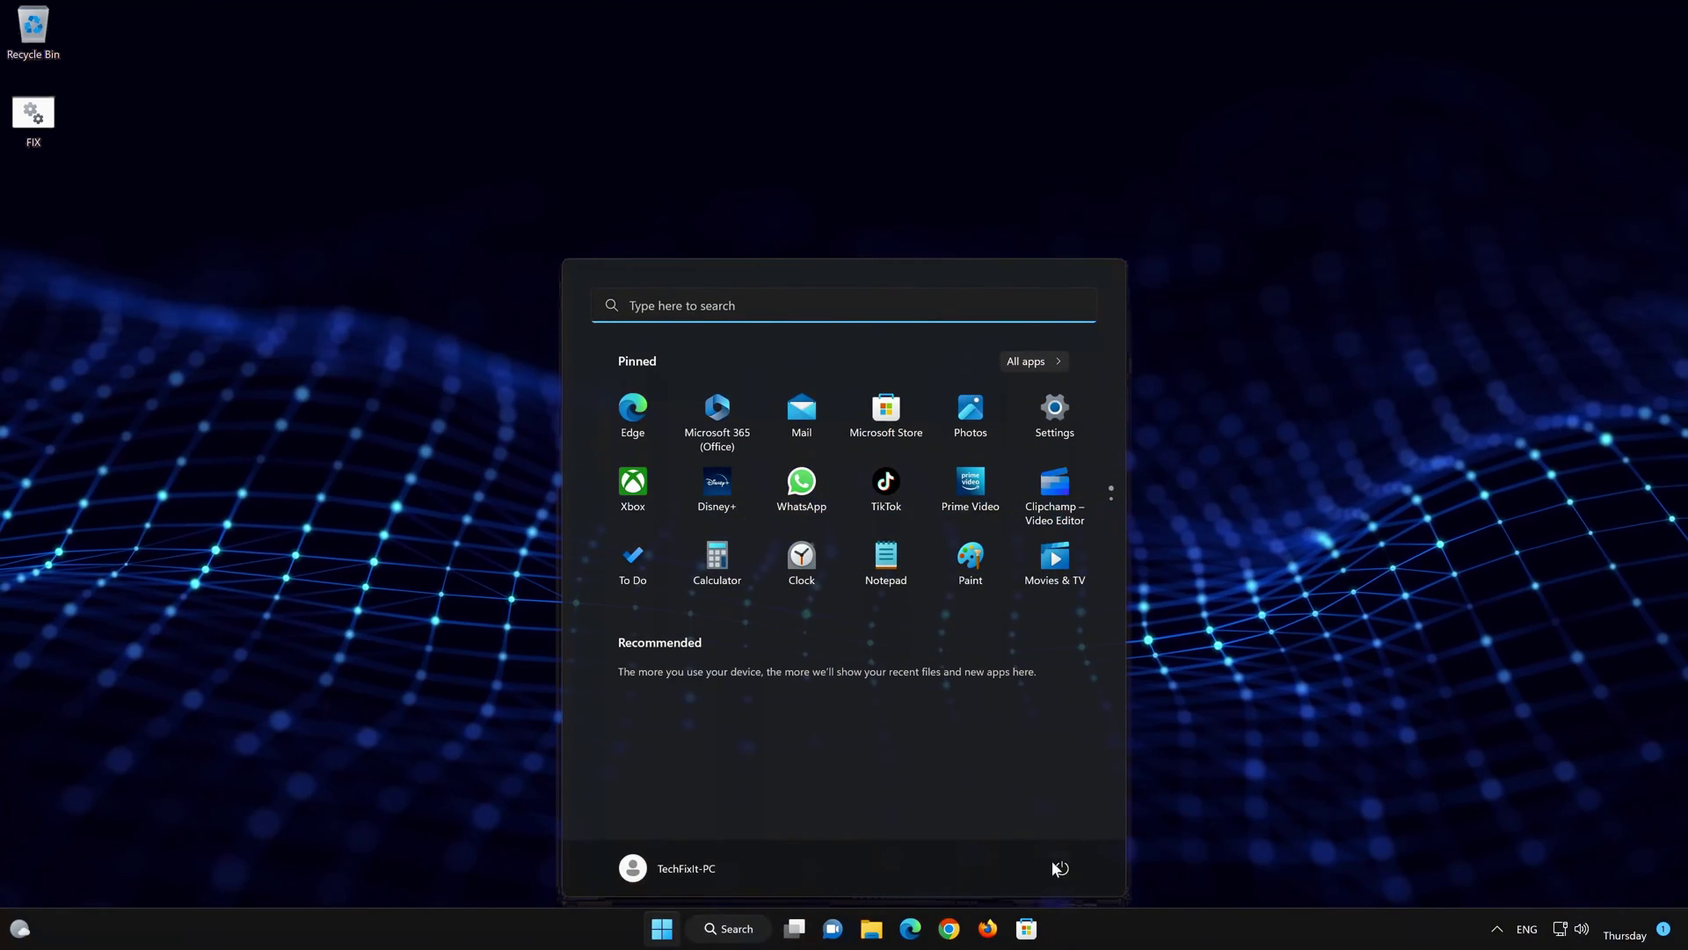
left_click(1061, 868)
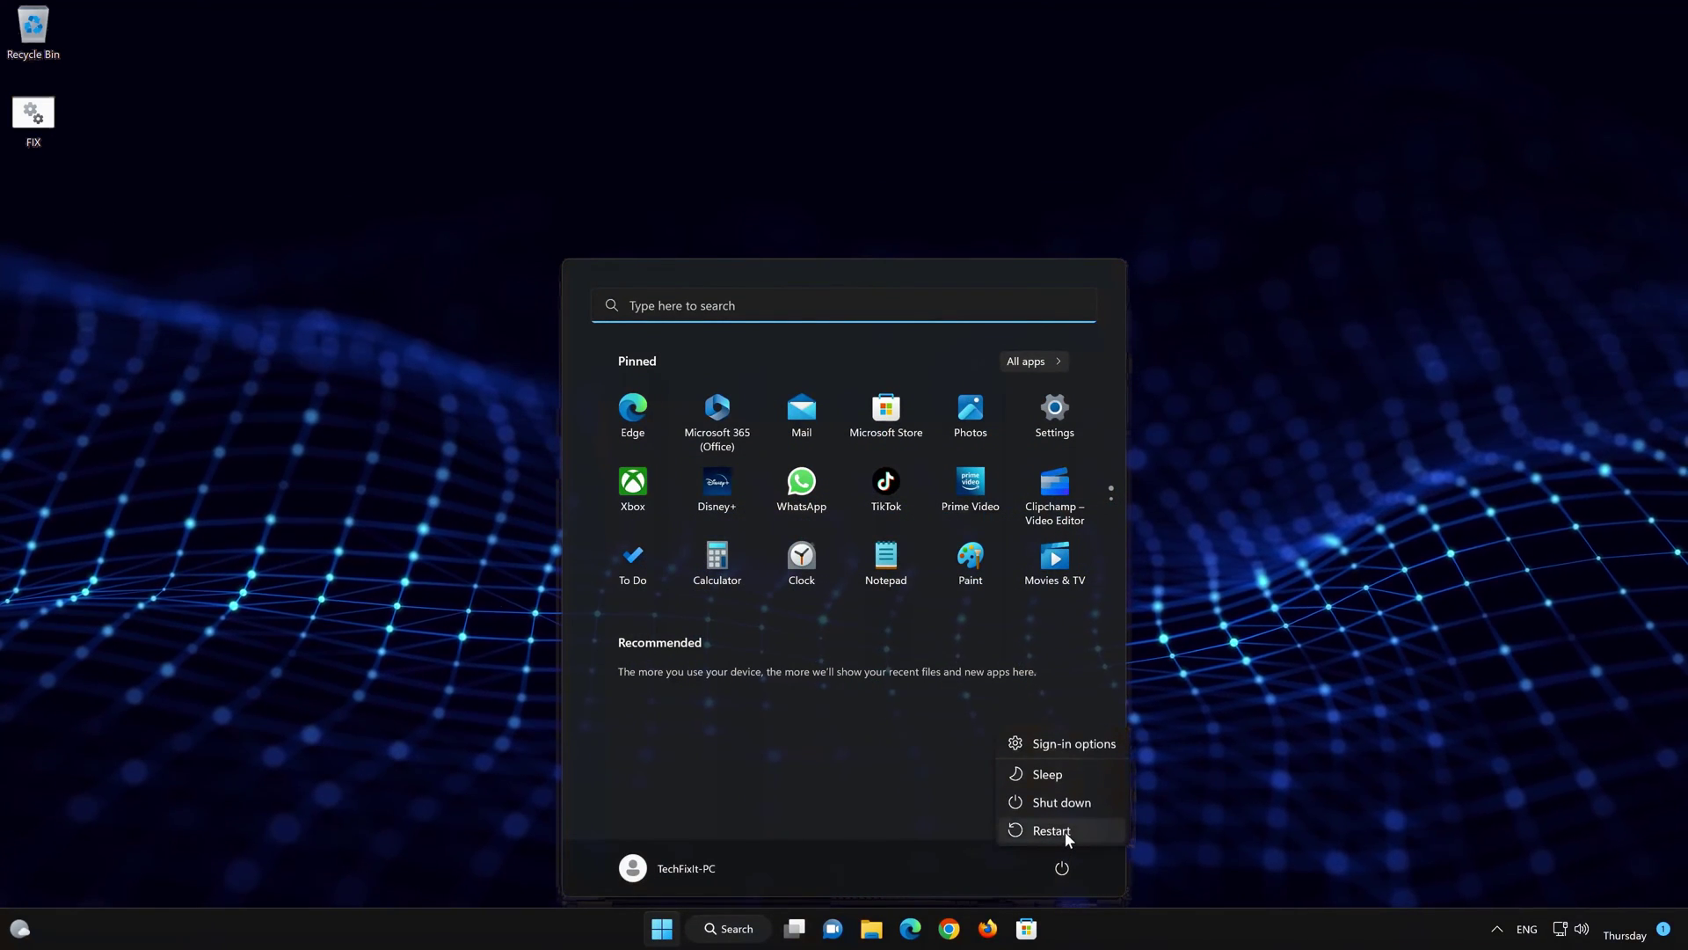
left_click(1064, 831)
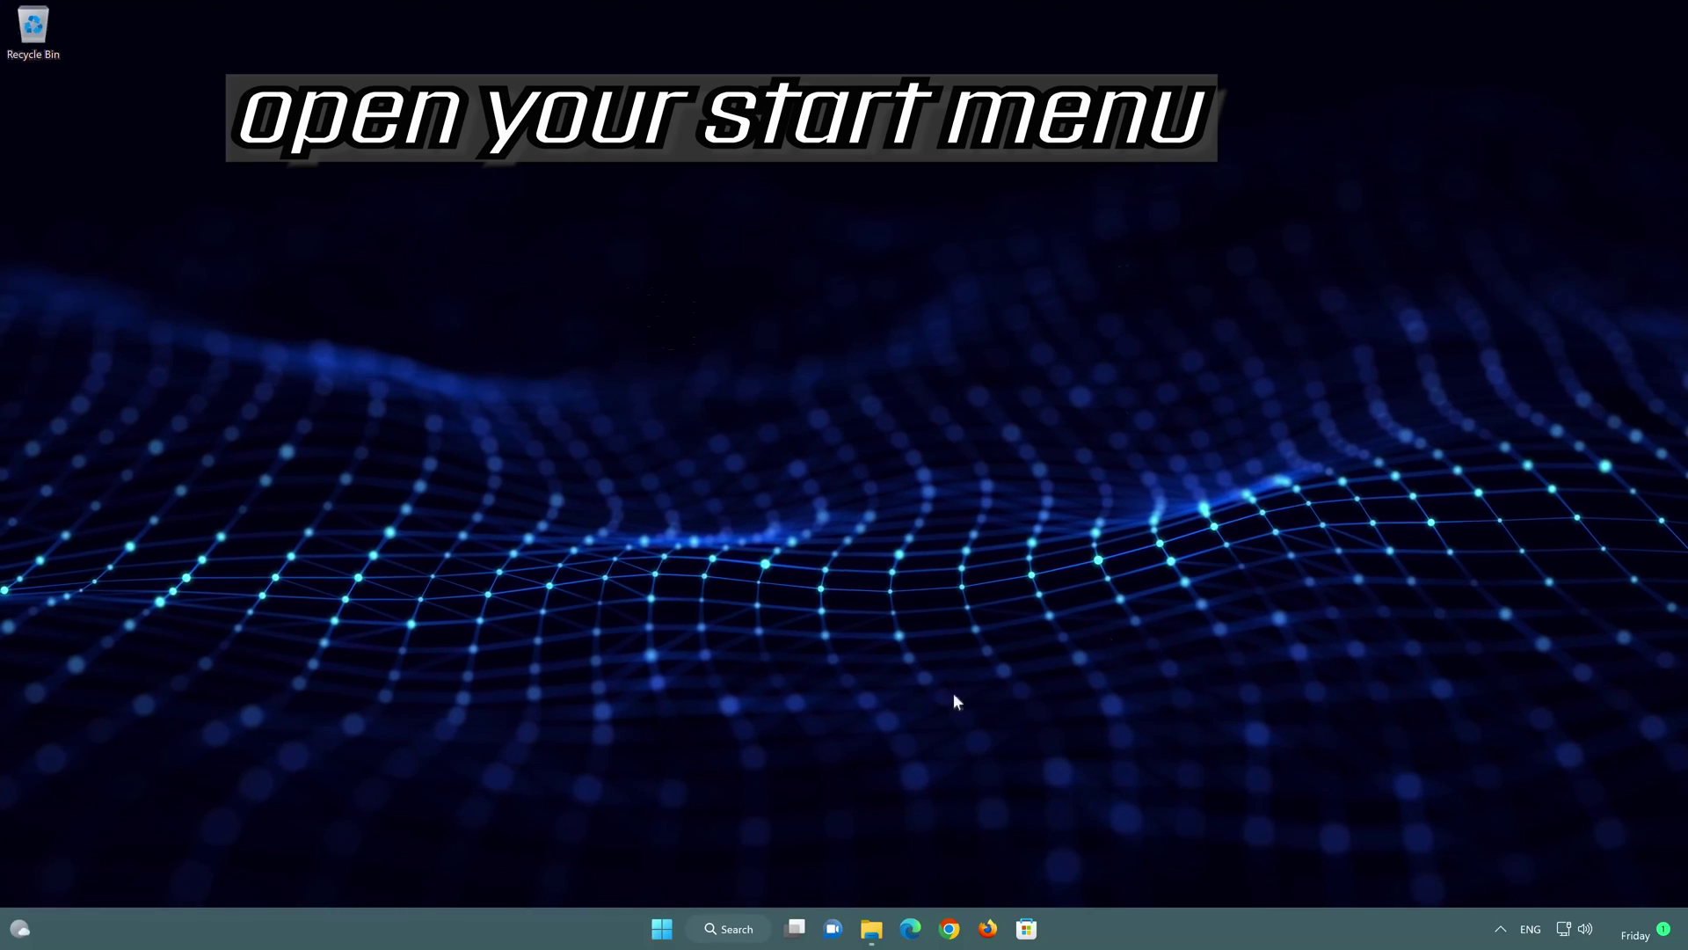
Open the list of other troubleshooters under System > Troubleshoot in the Settings app
left_click(661, 928)
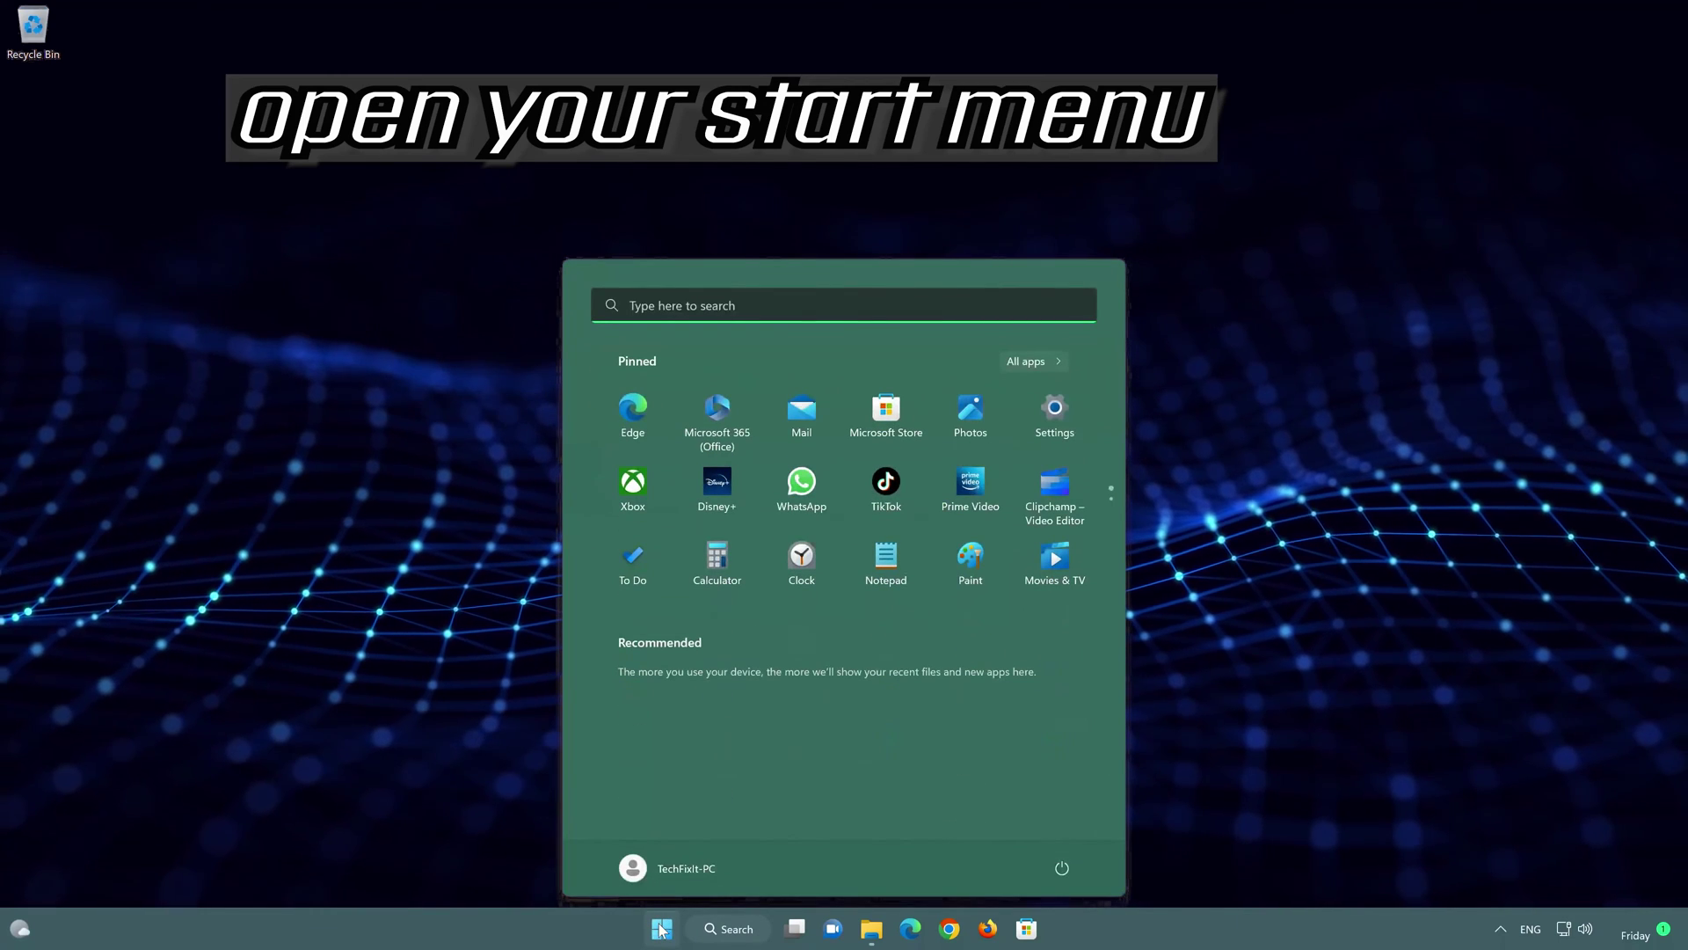
left_click(1056, 418)
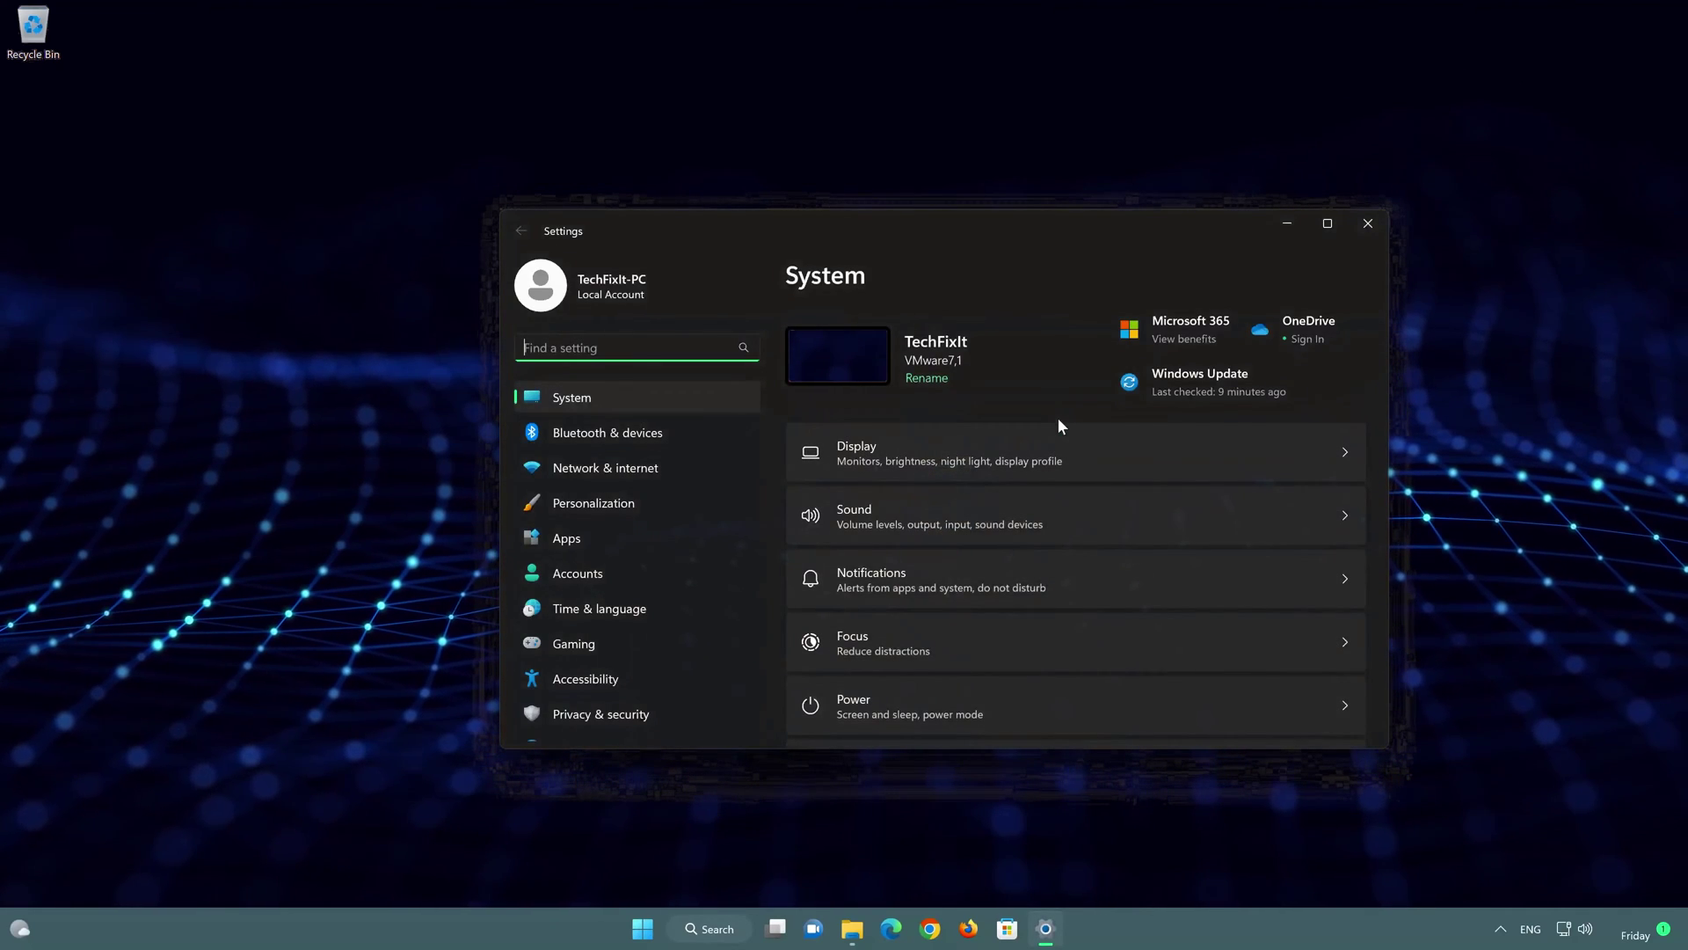
left_click(638, 400)
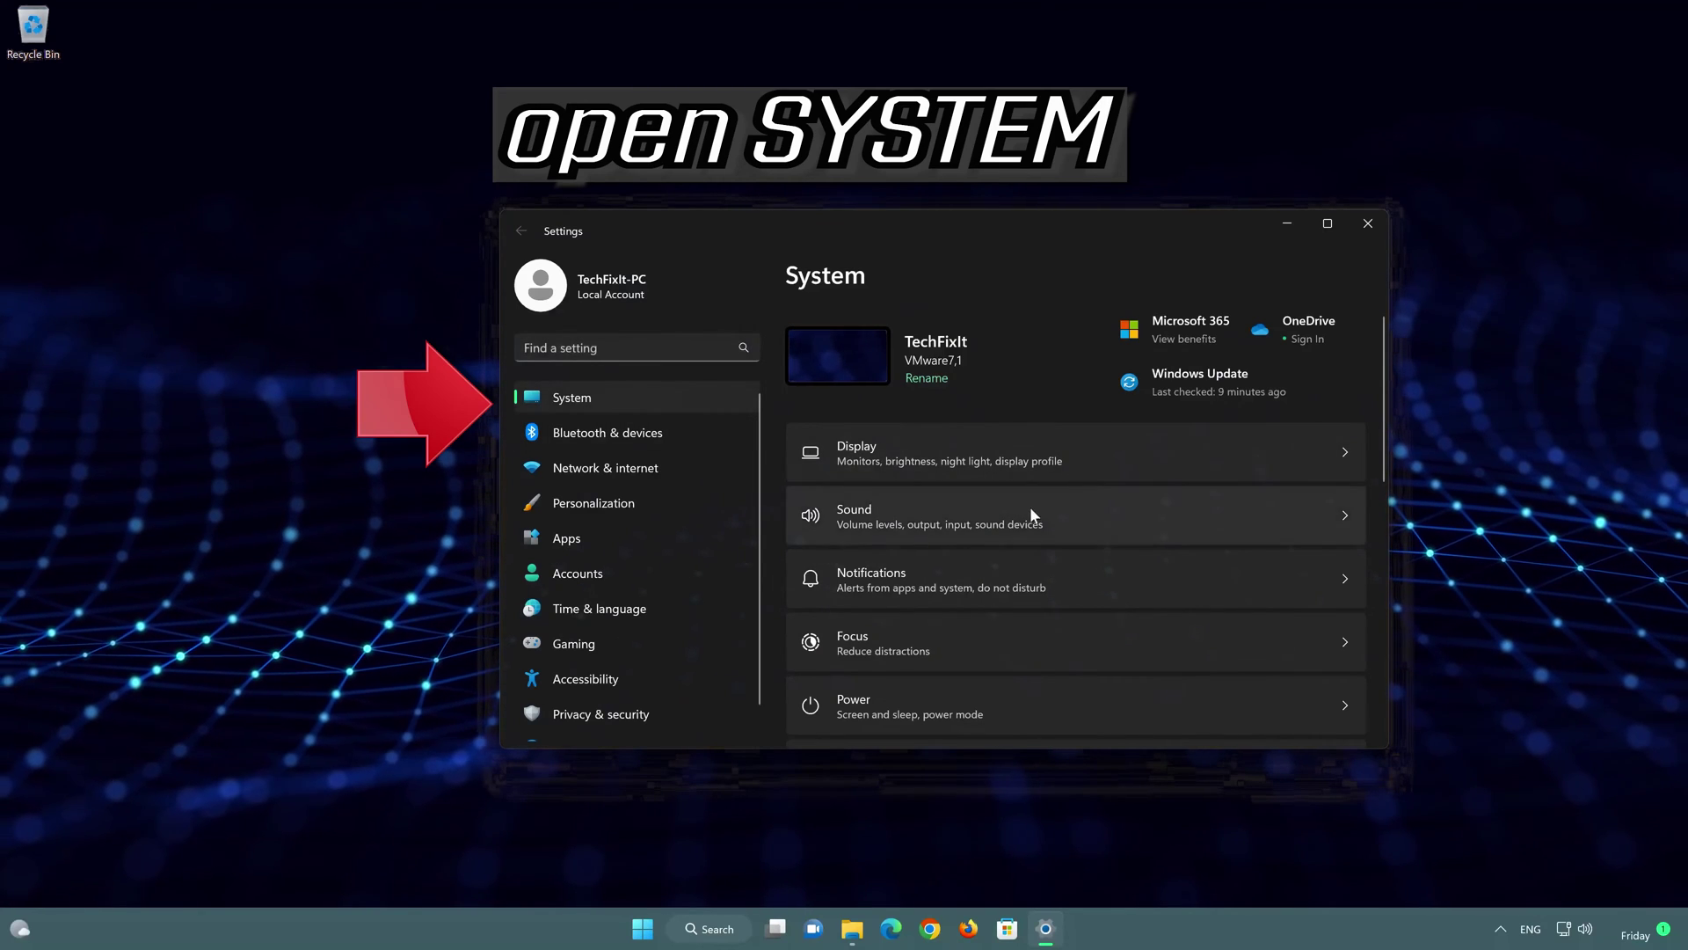
scroll(1029, 510, "down", 3)
scroll(1031, 514, "down", 2)
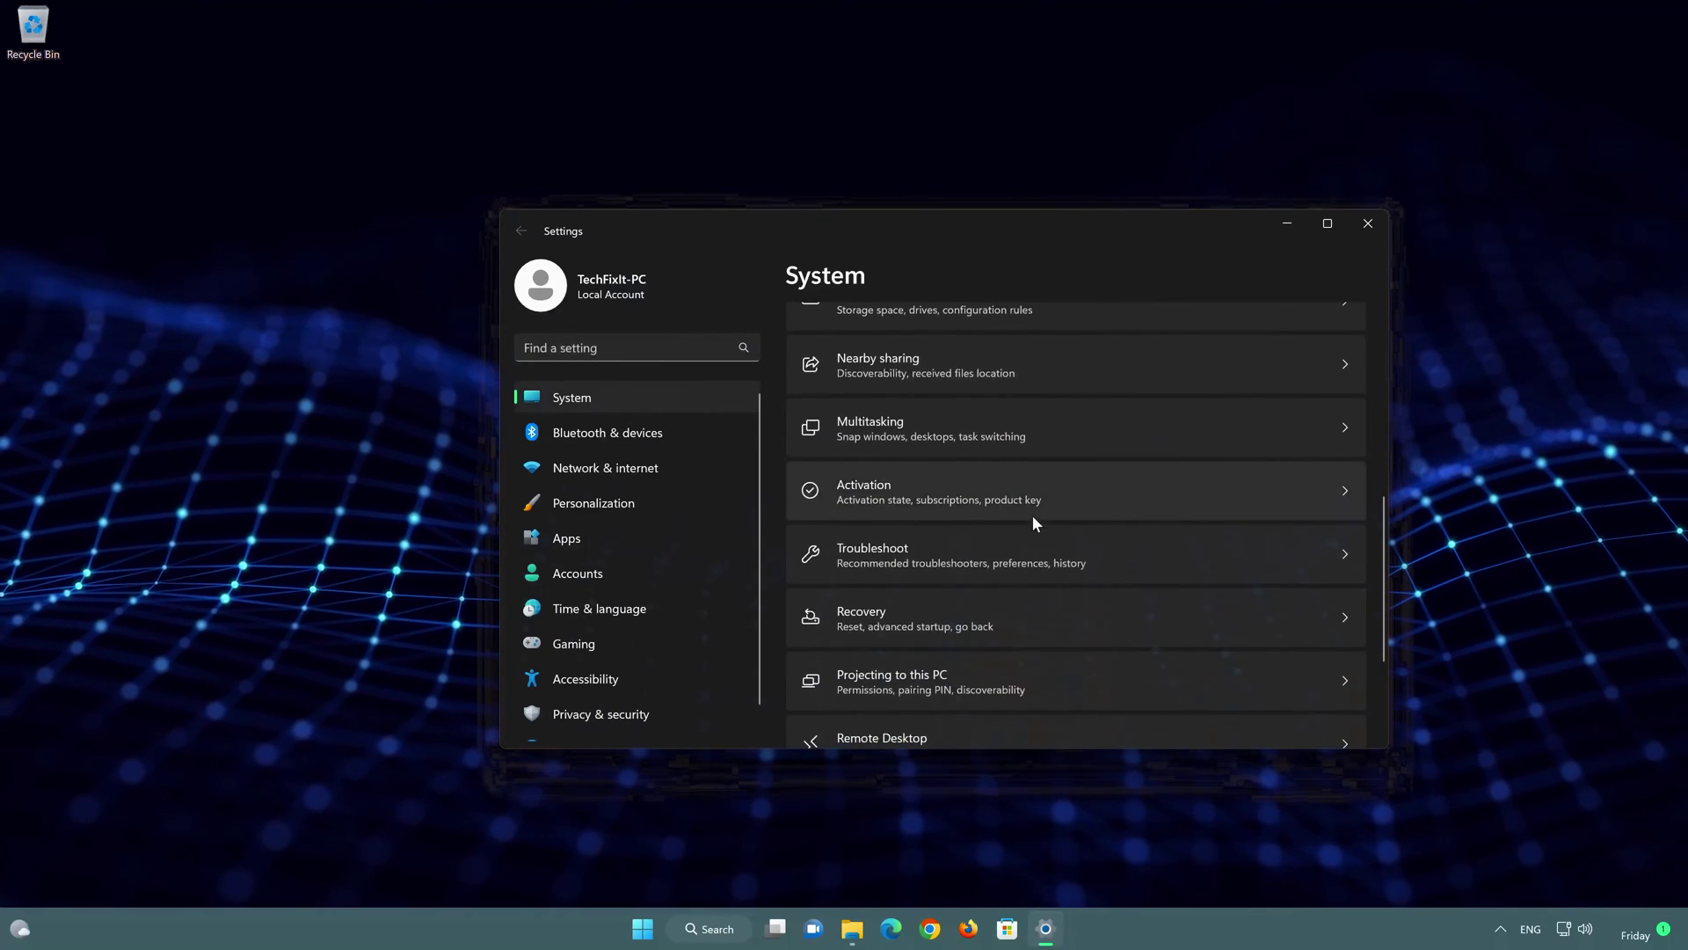
left_click(940, 559)
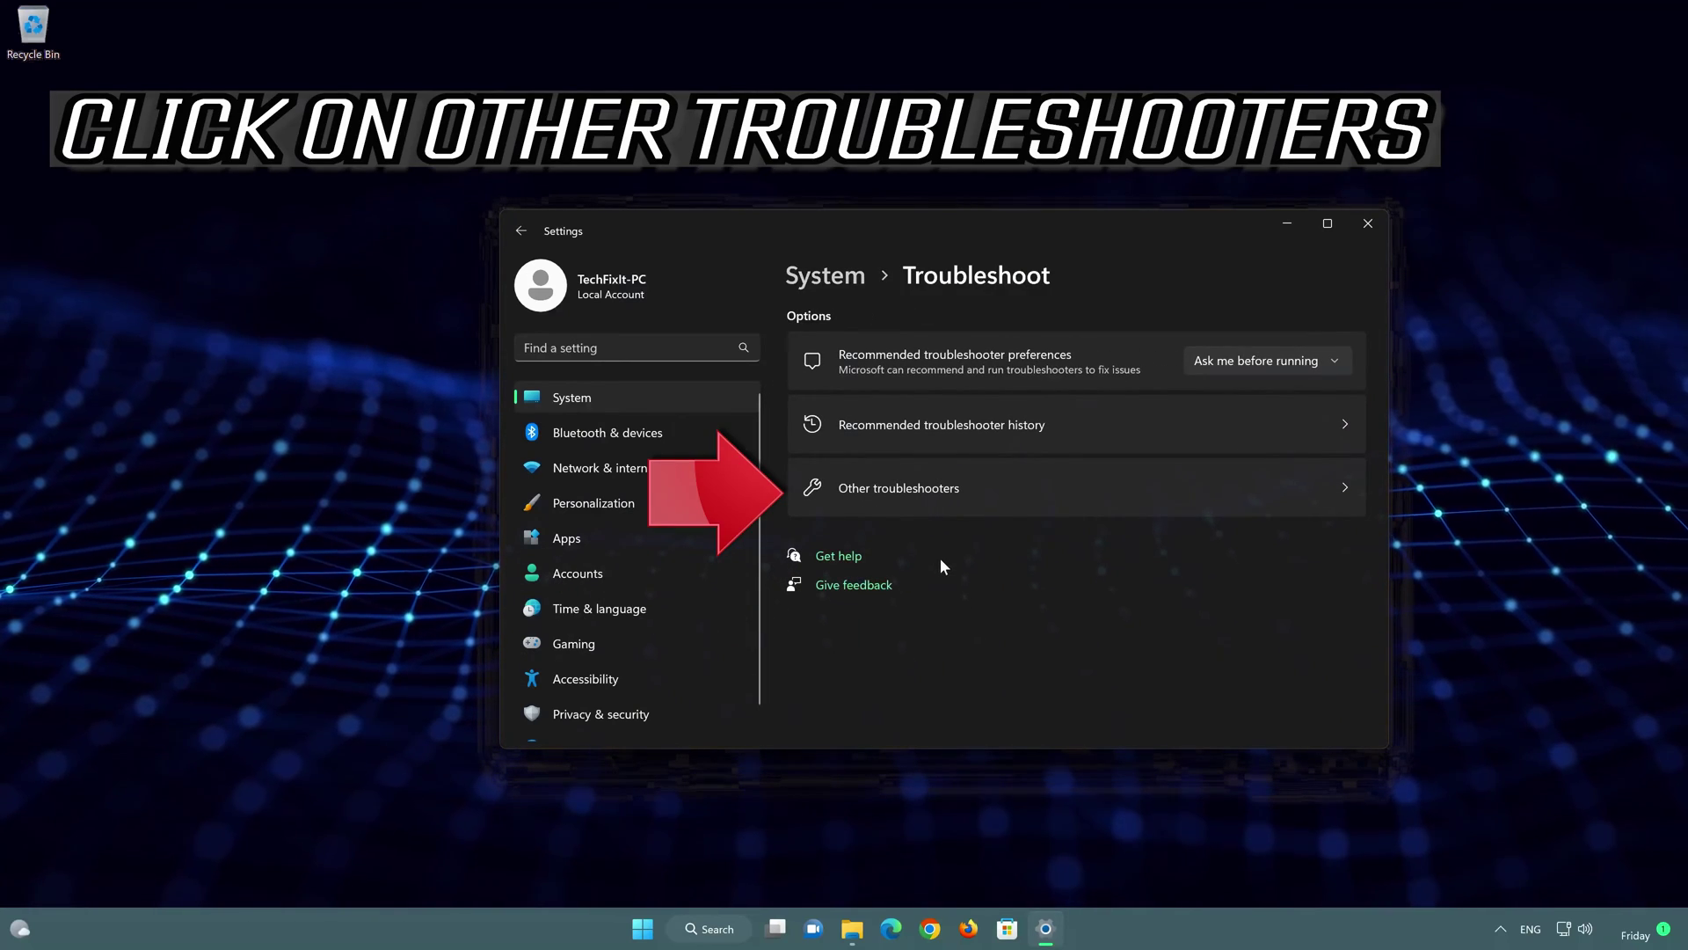
left_click(1013, 486)
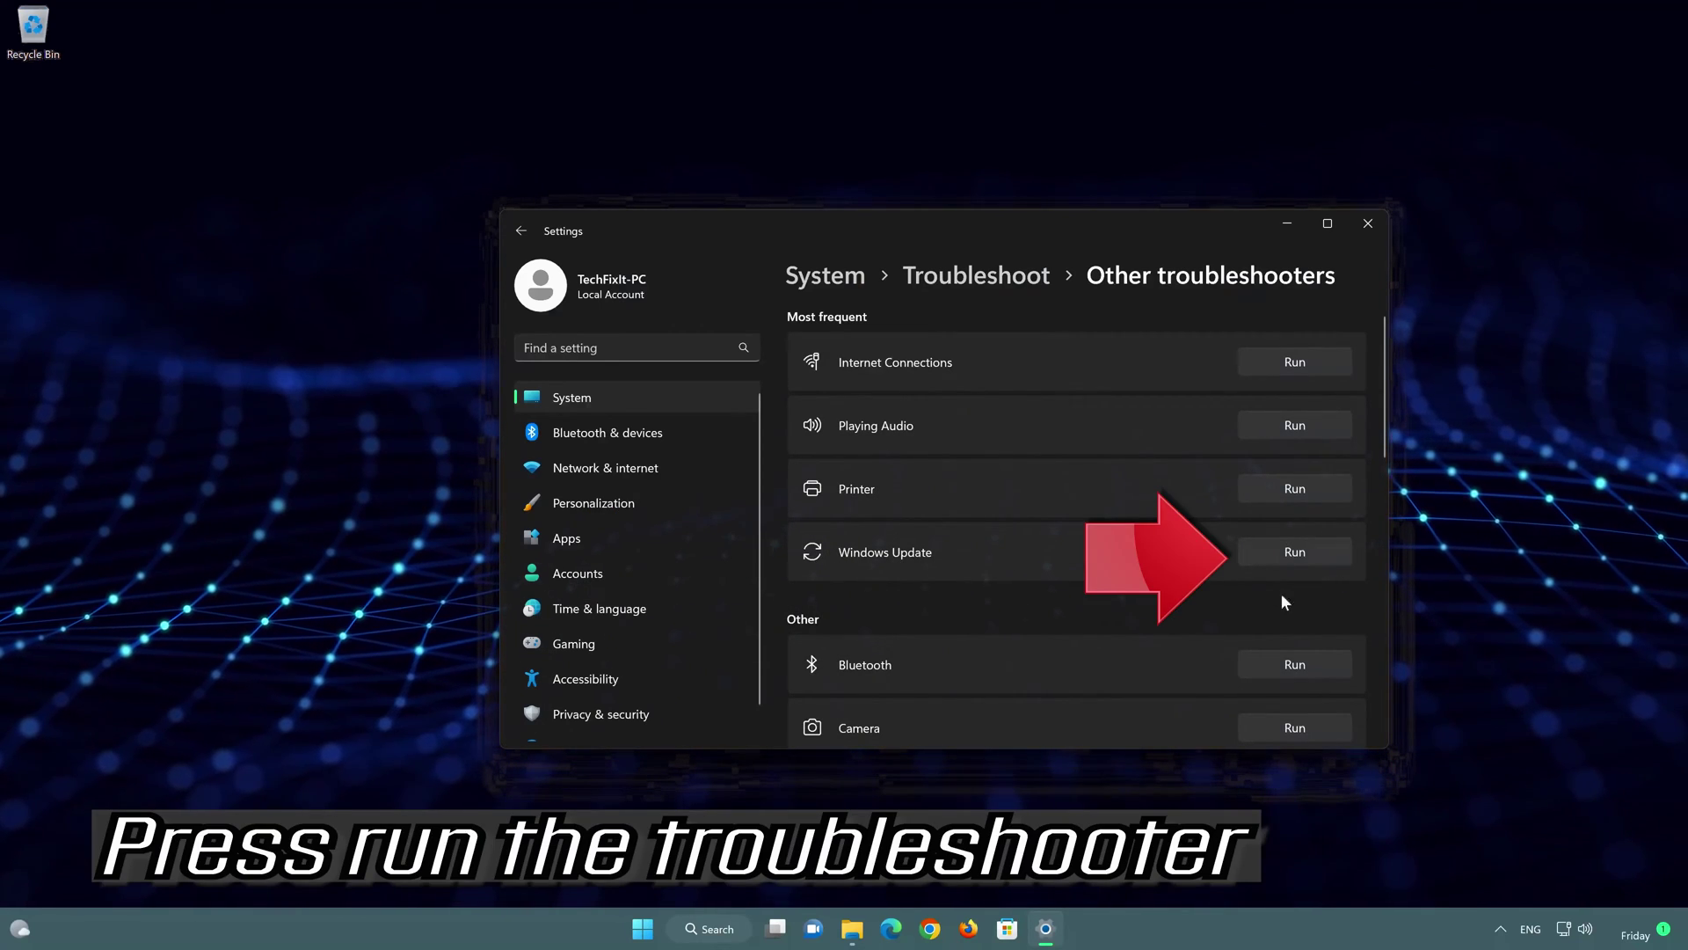
Run the Windows Update troubleshooter, close Settings, and answer Yes to whether the problem was fixed
left_click(1306, 549)
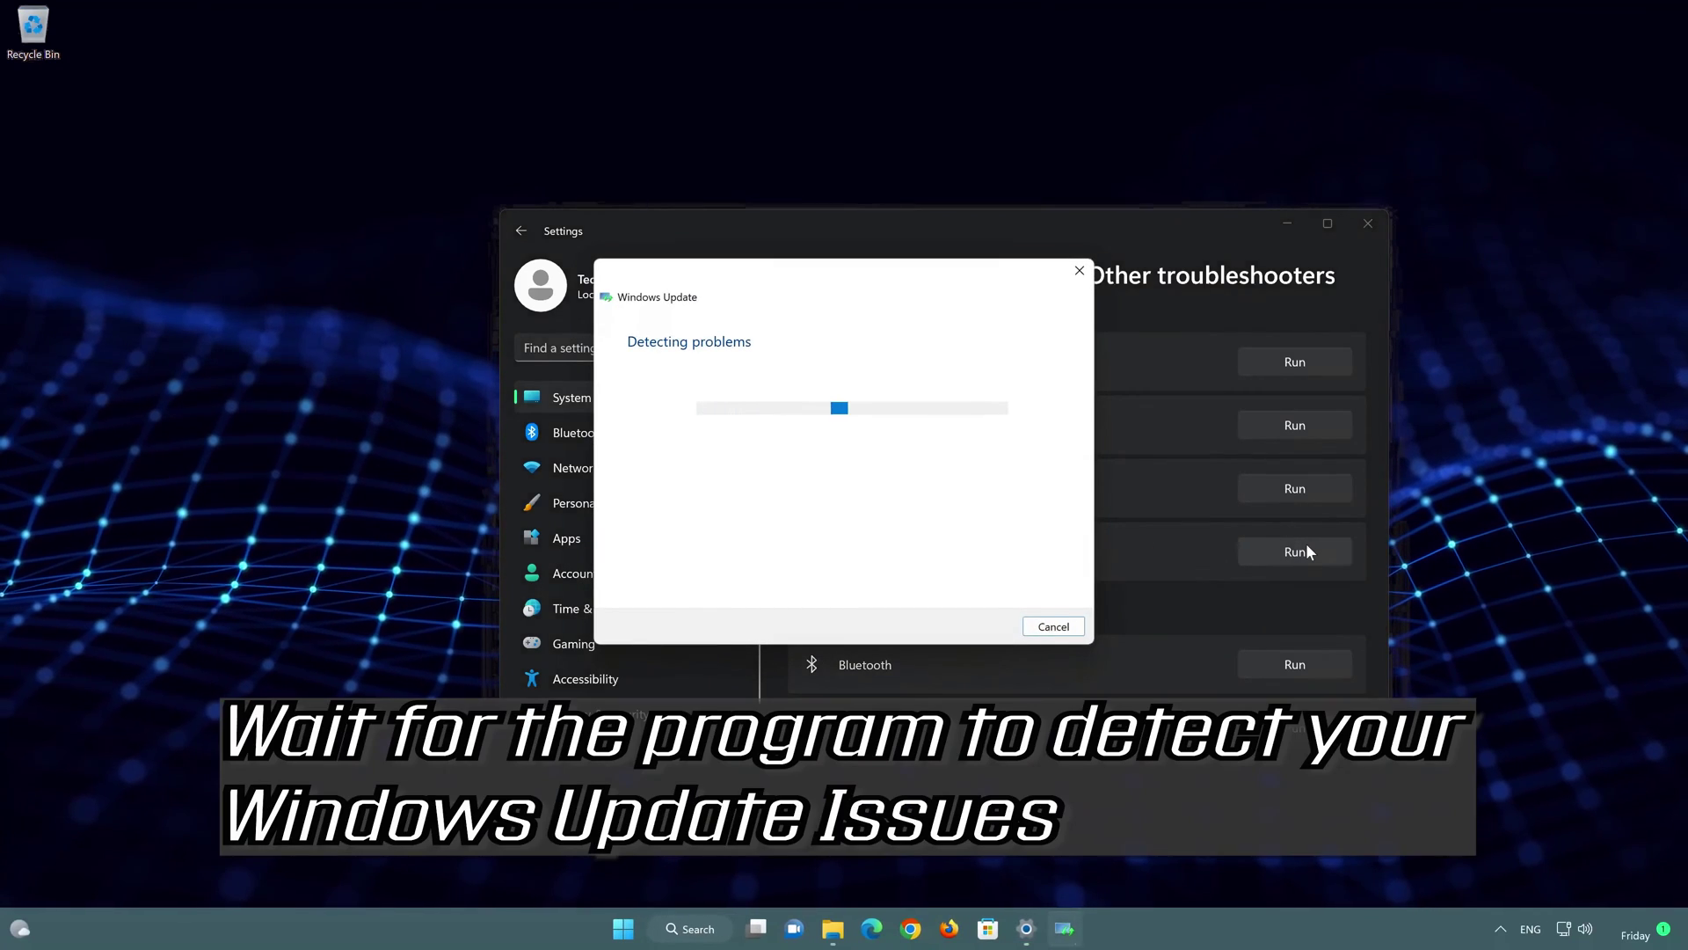
left_click(1366, 222)
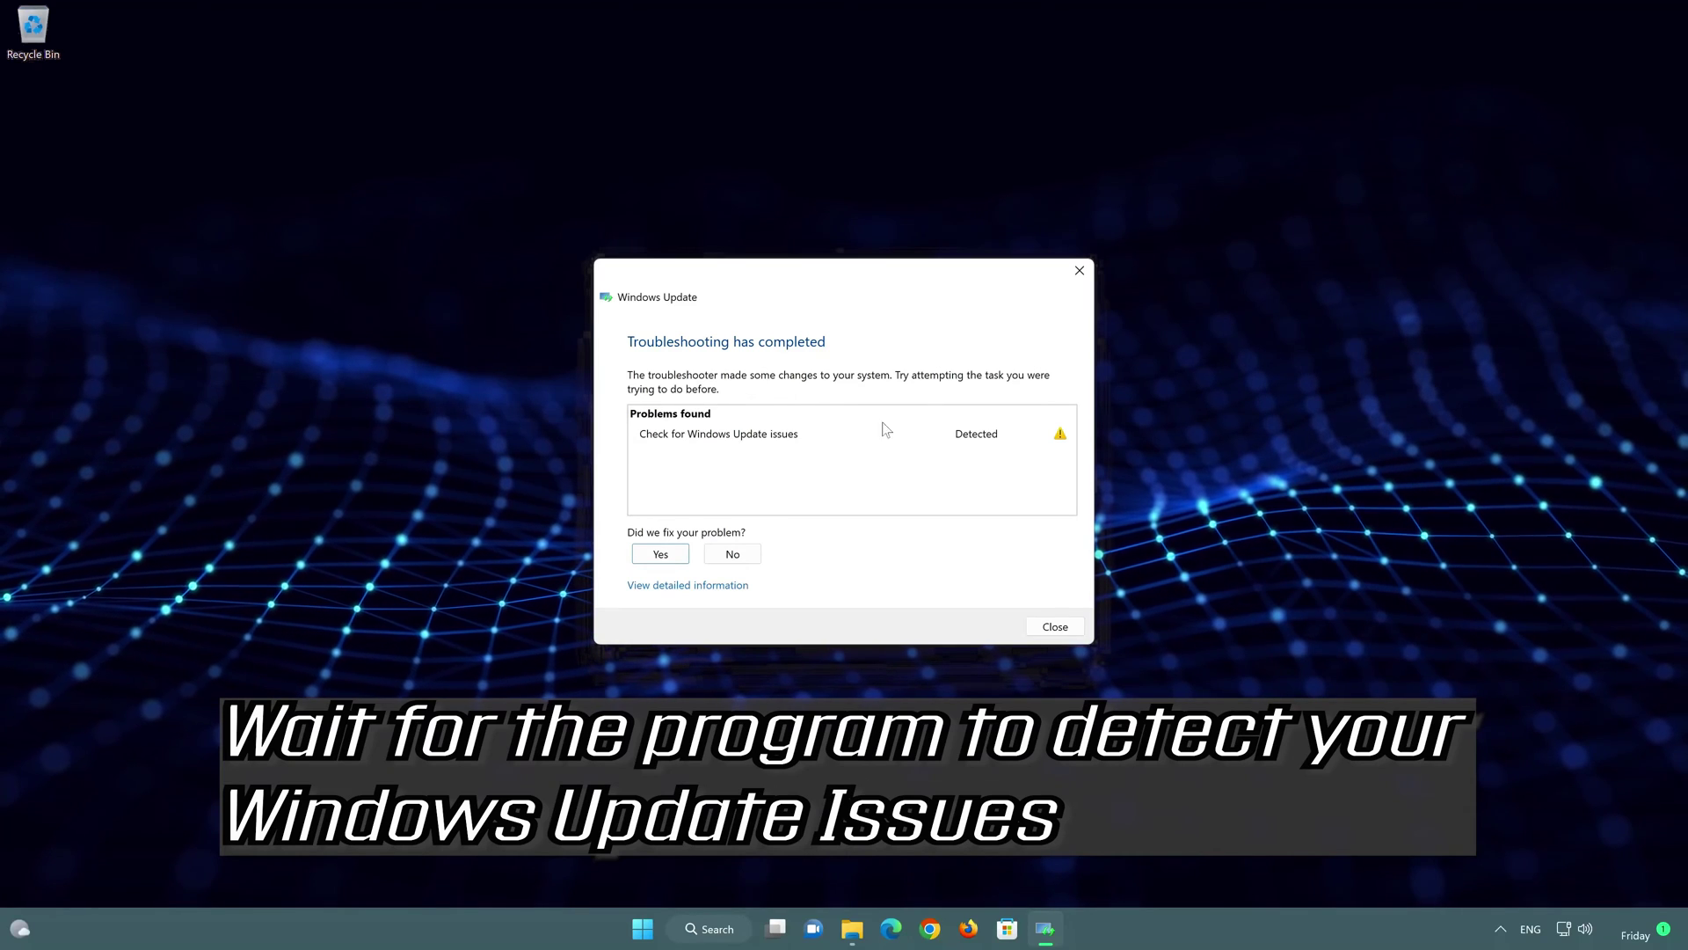
left_click(661, 554)
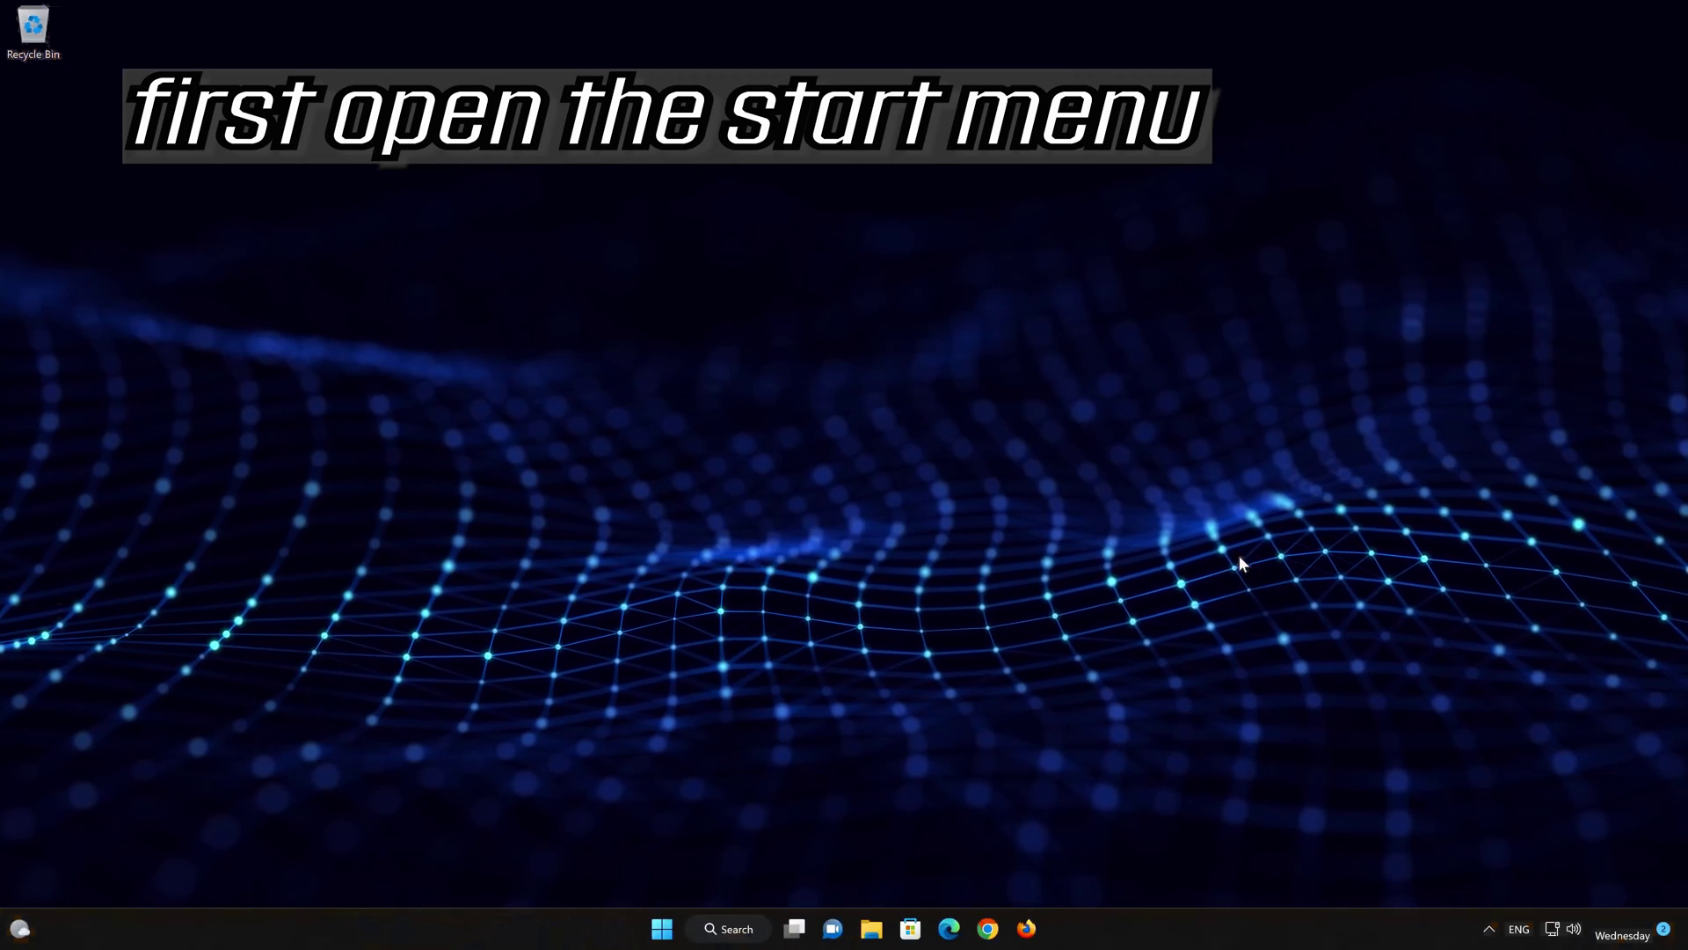
Open the advanced options of Windows Update in the Settings app
left_click(662, 928)
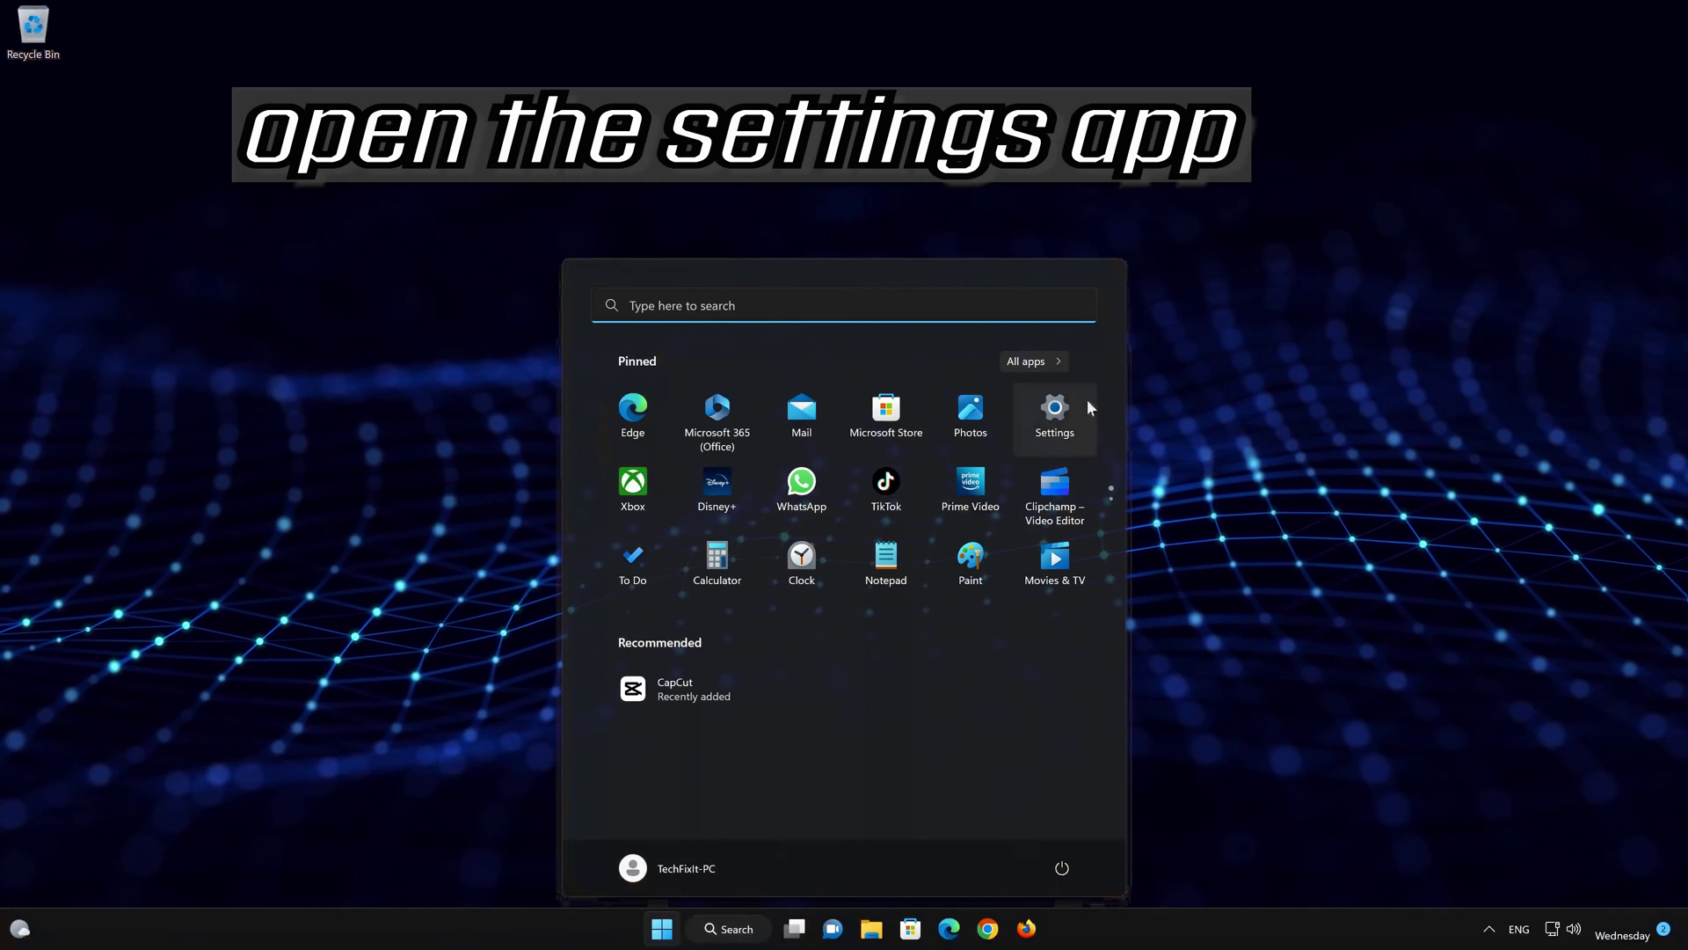
left_click(1063, 417)
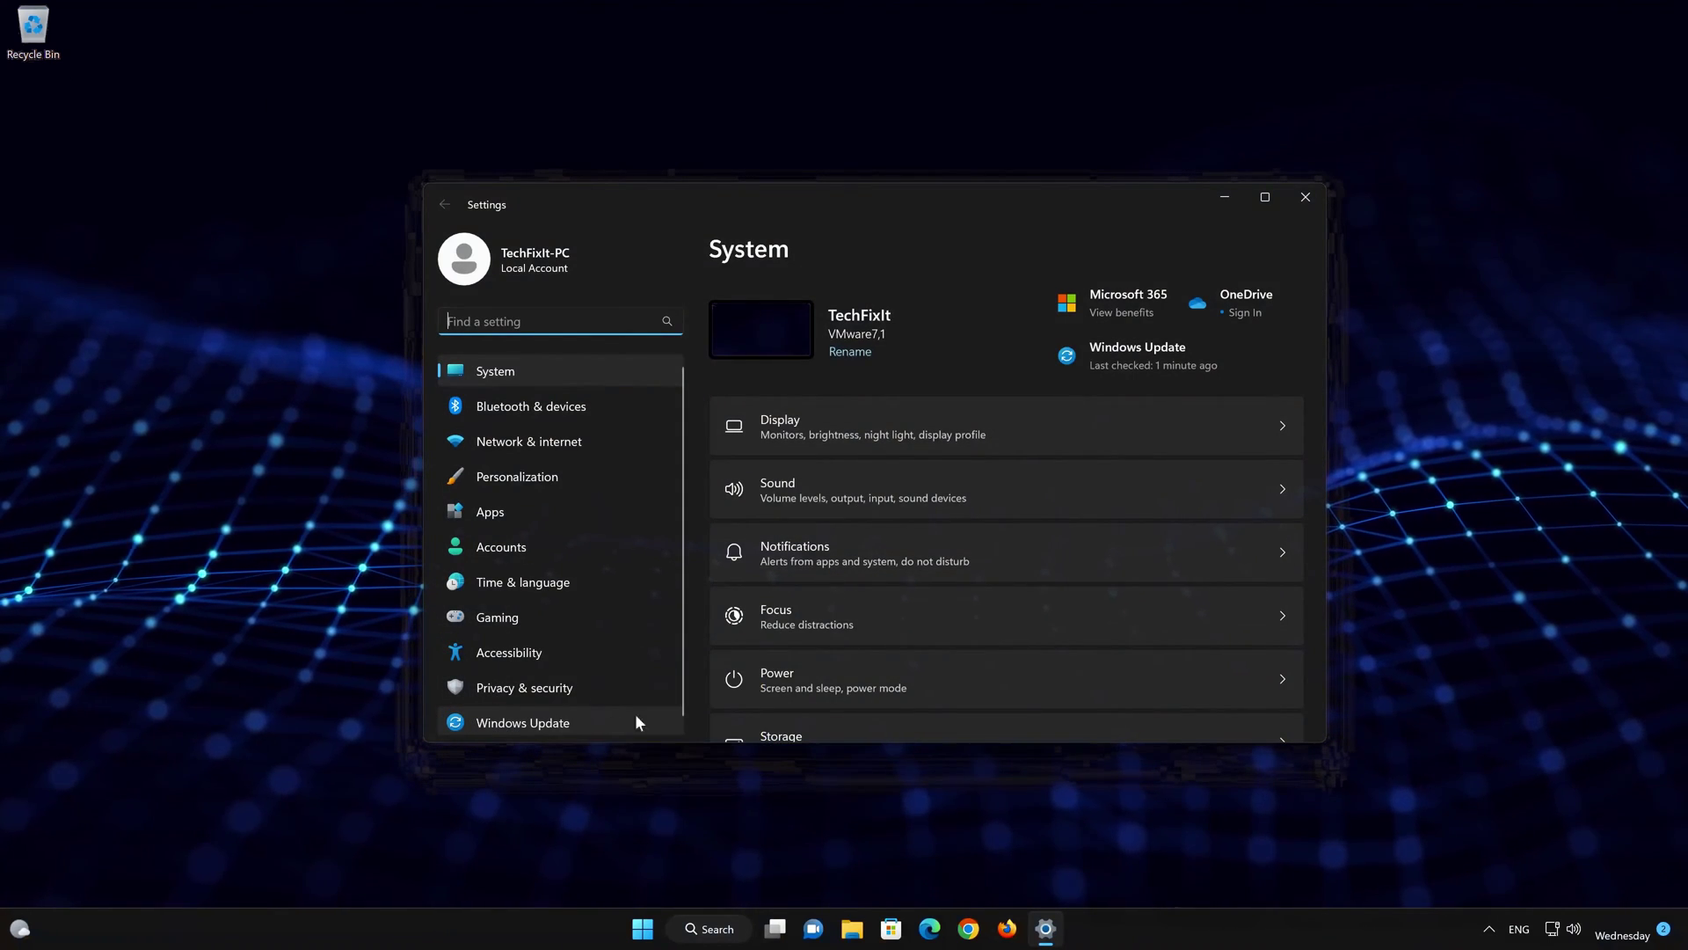
left_click(564, 725)
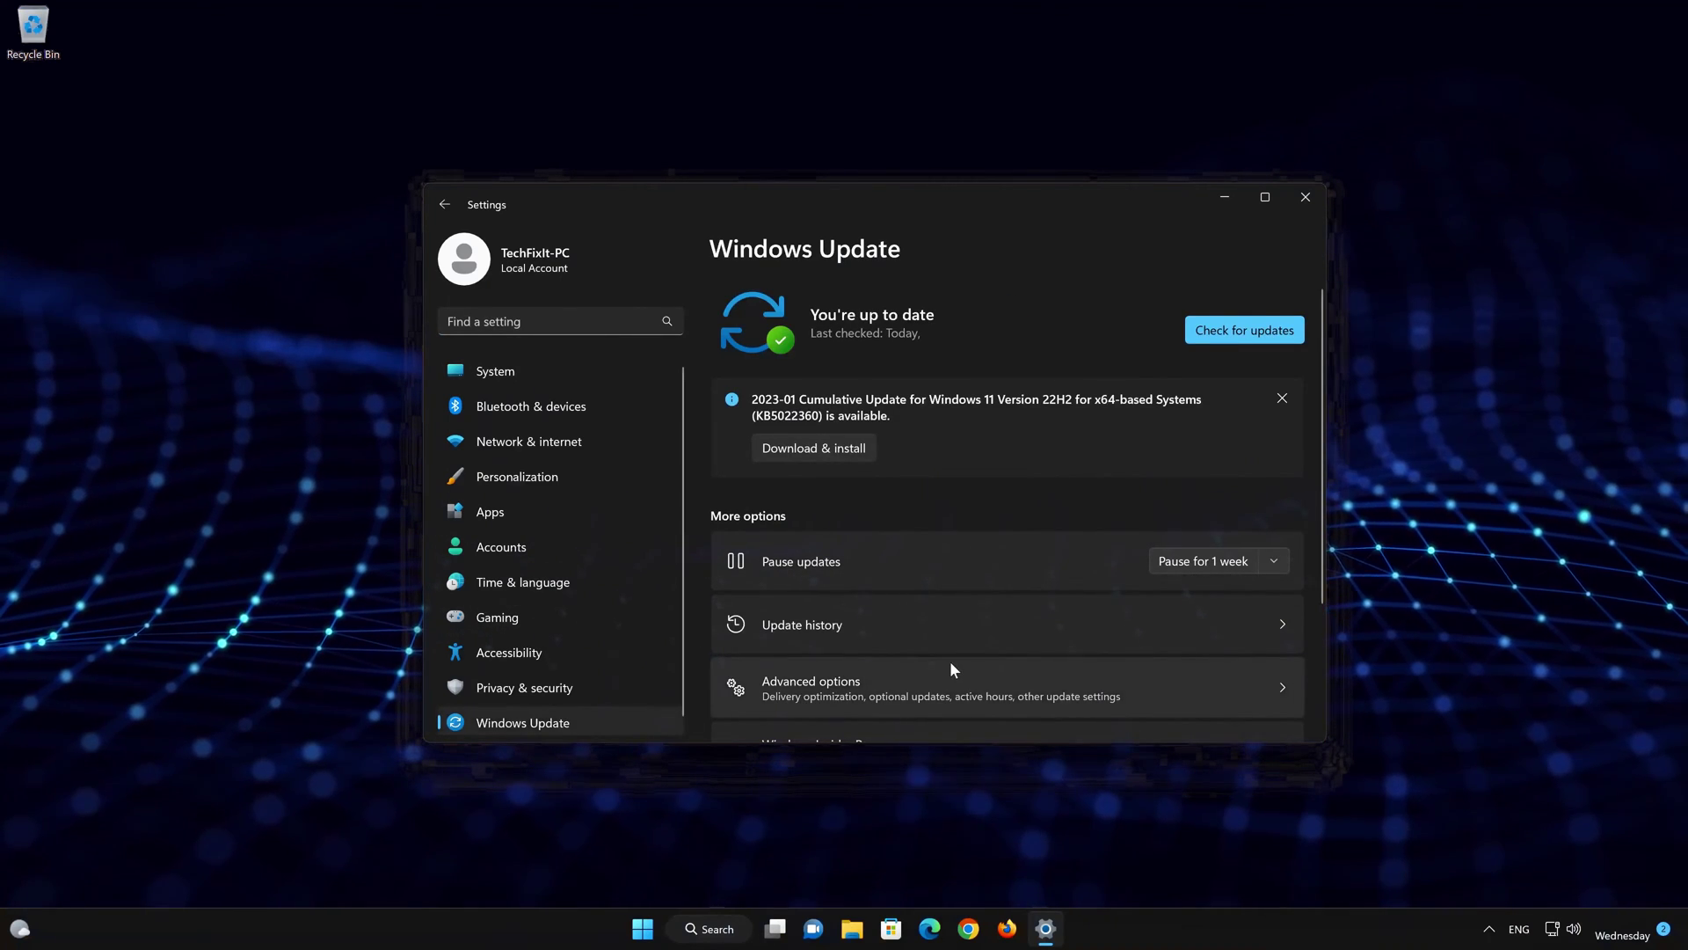
scroll(949, 661, "down", 3)
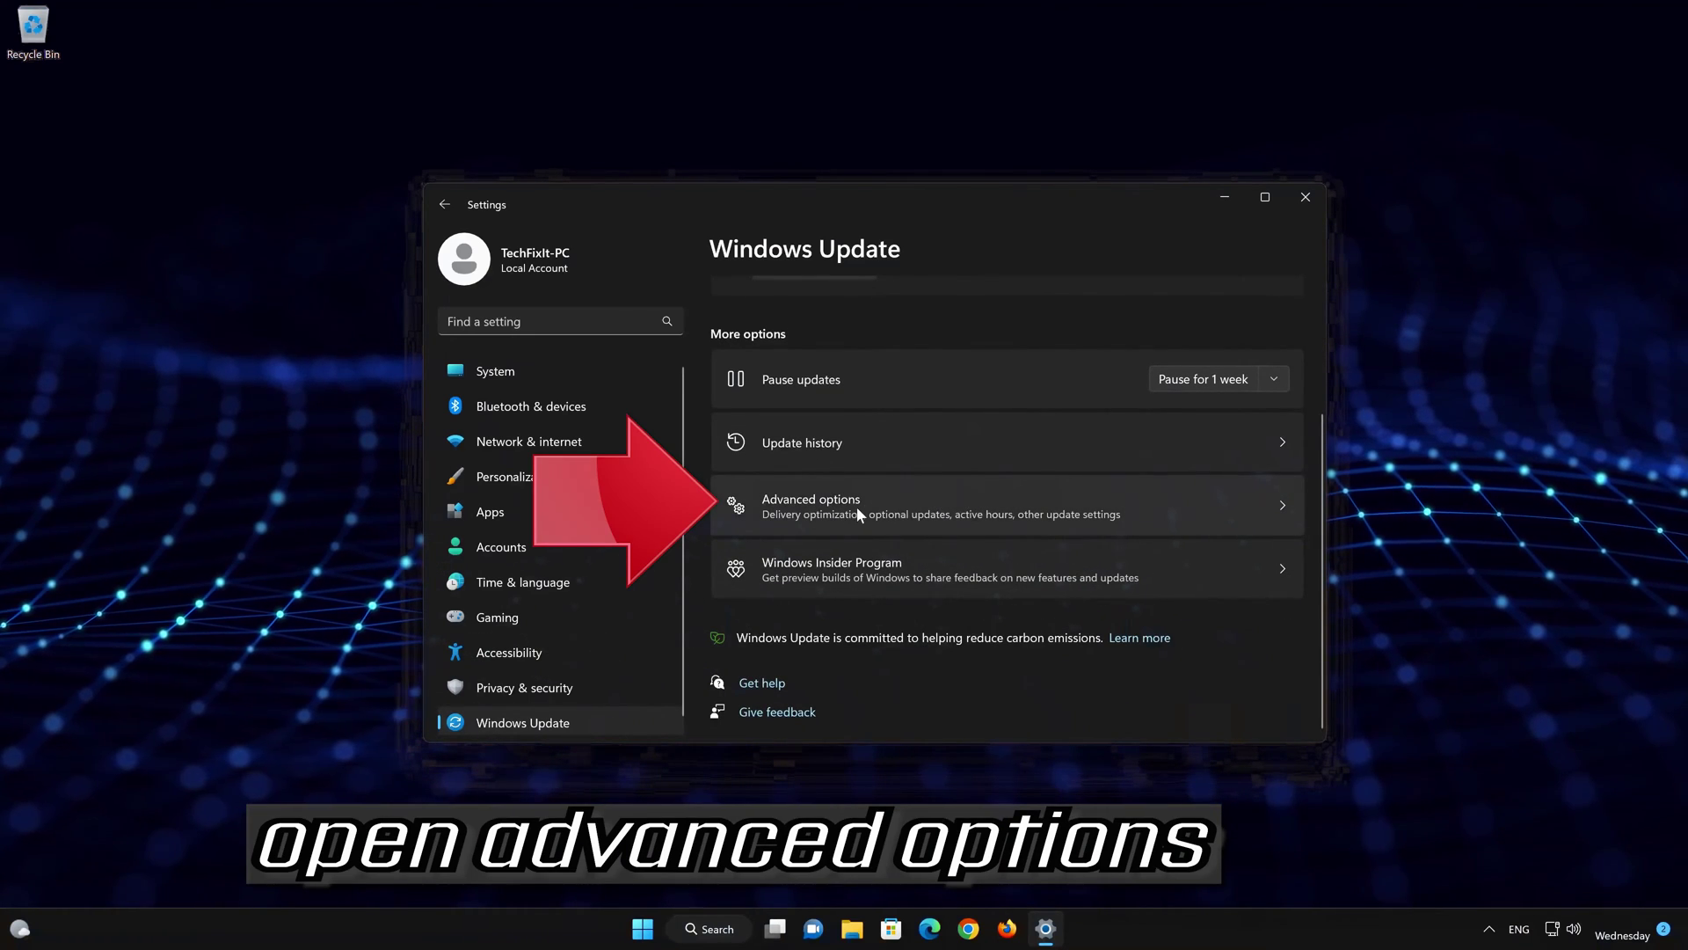
left_click(857, 508)
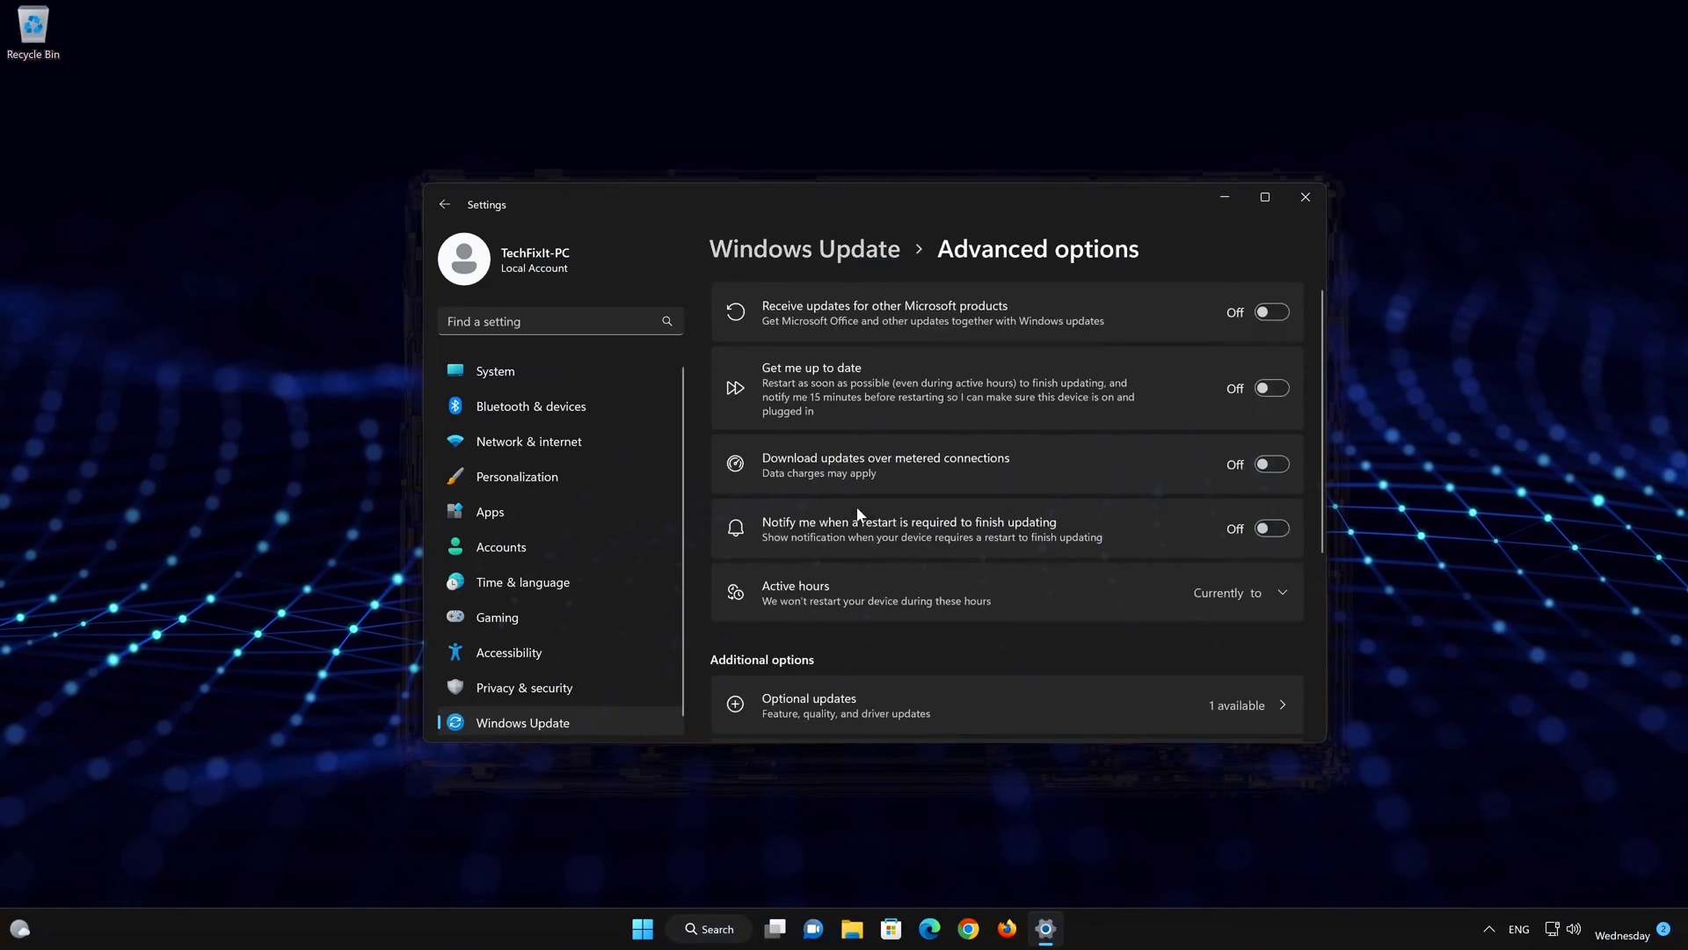
Open the Recovery options and restart the PC into Advanced startup, confirming the restart
scroll(859, 515, "down", 3)
scroll(858, 510, "down", 1)
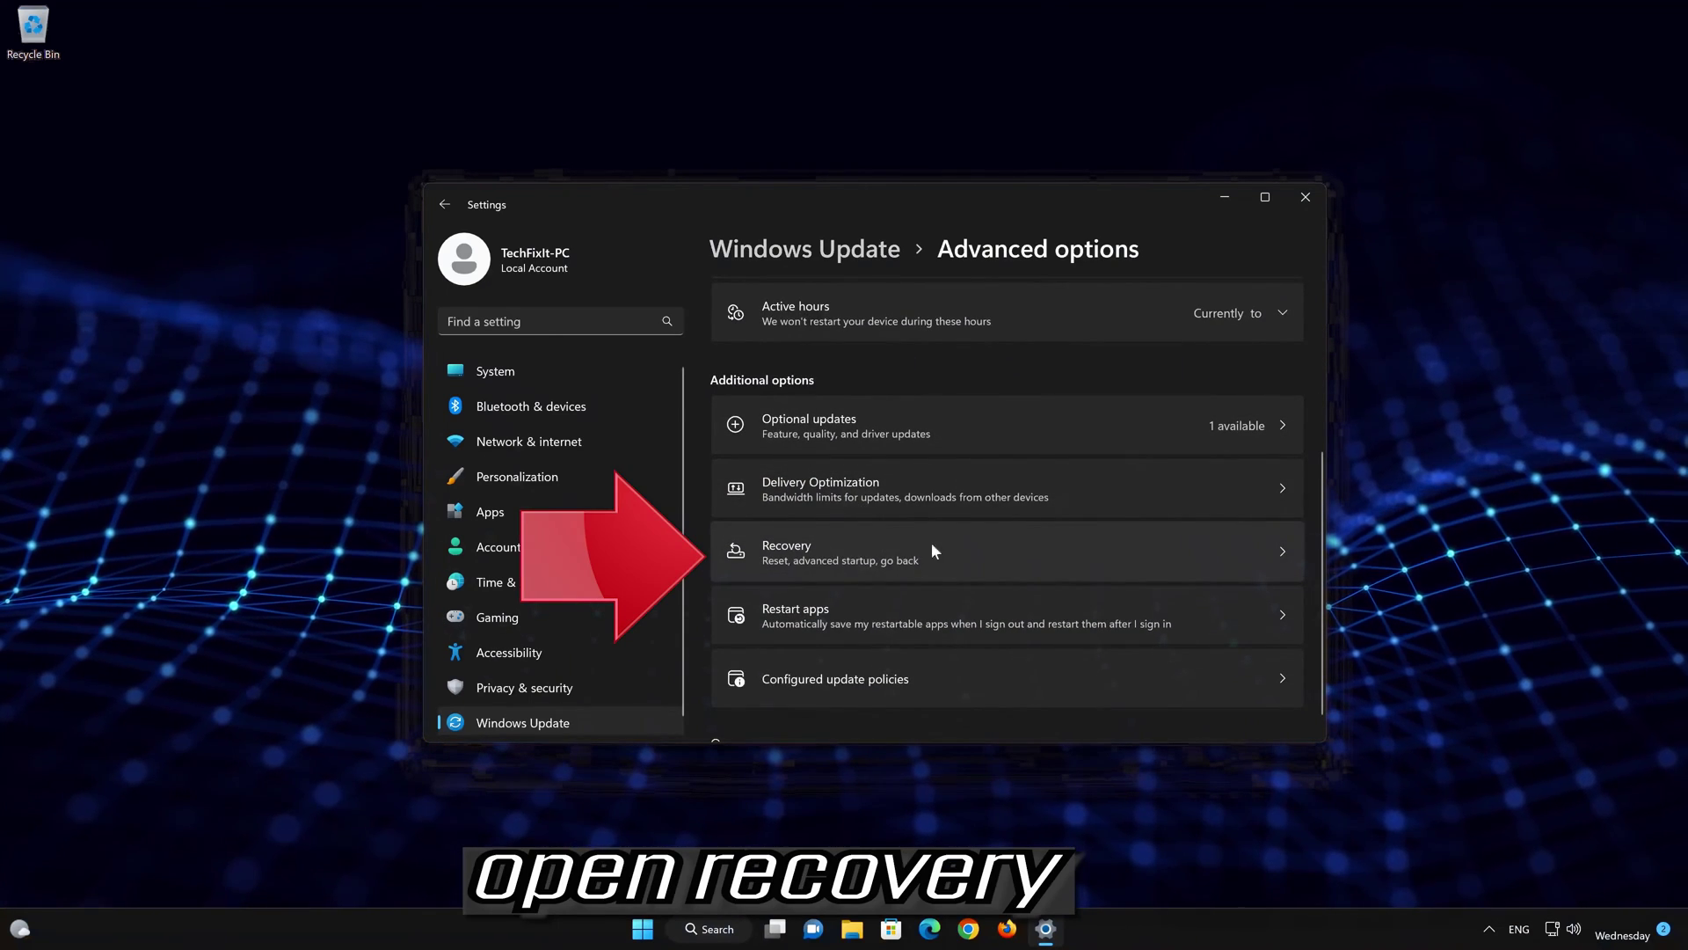
left_click(857, 543)
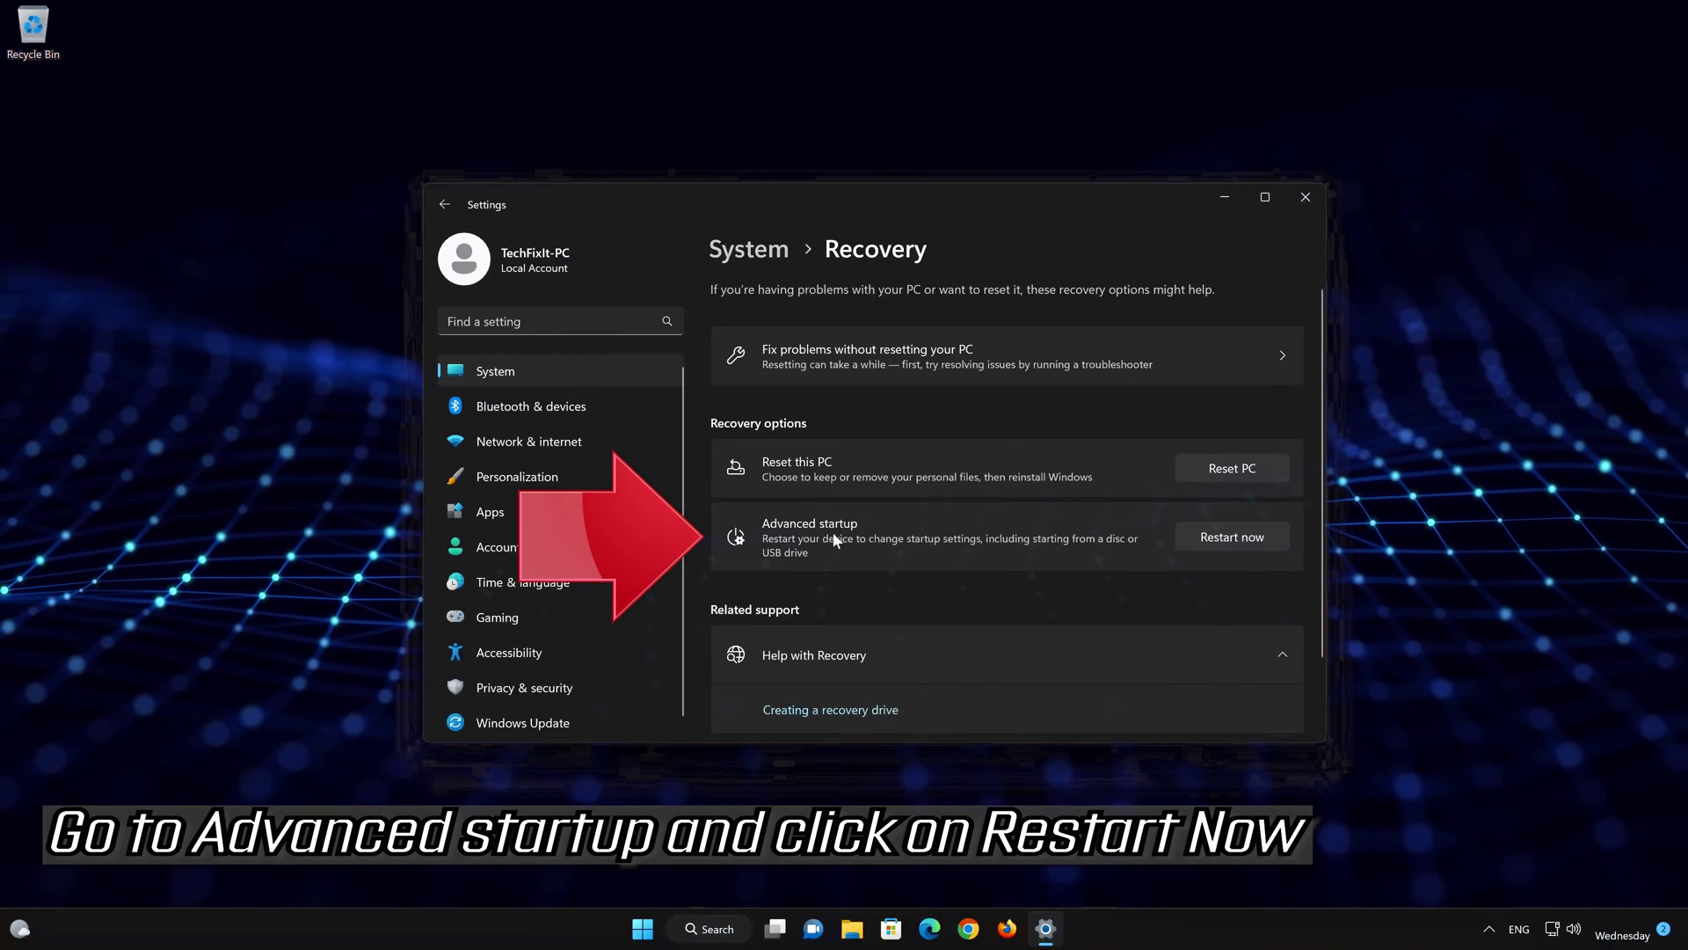
left_click(1233, 538)
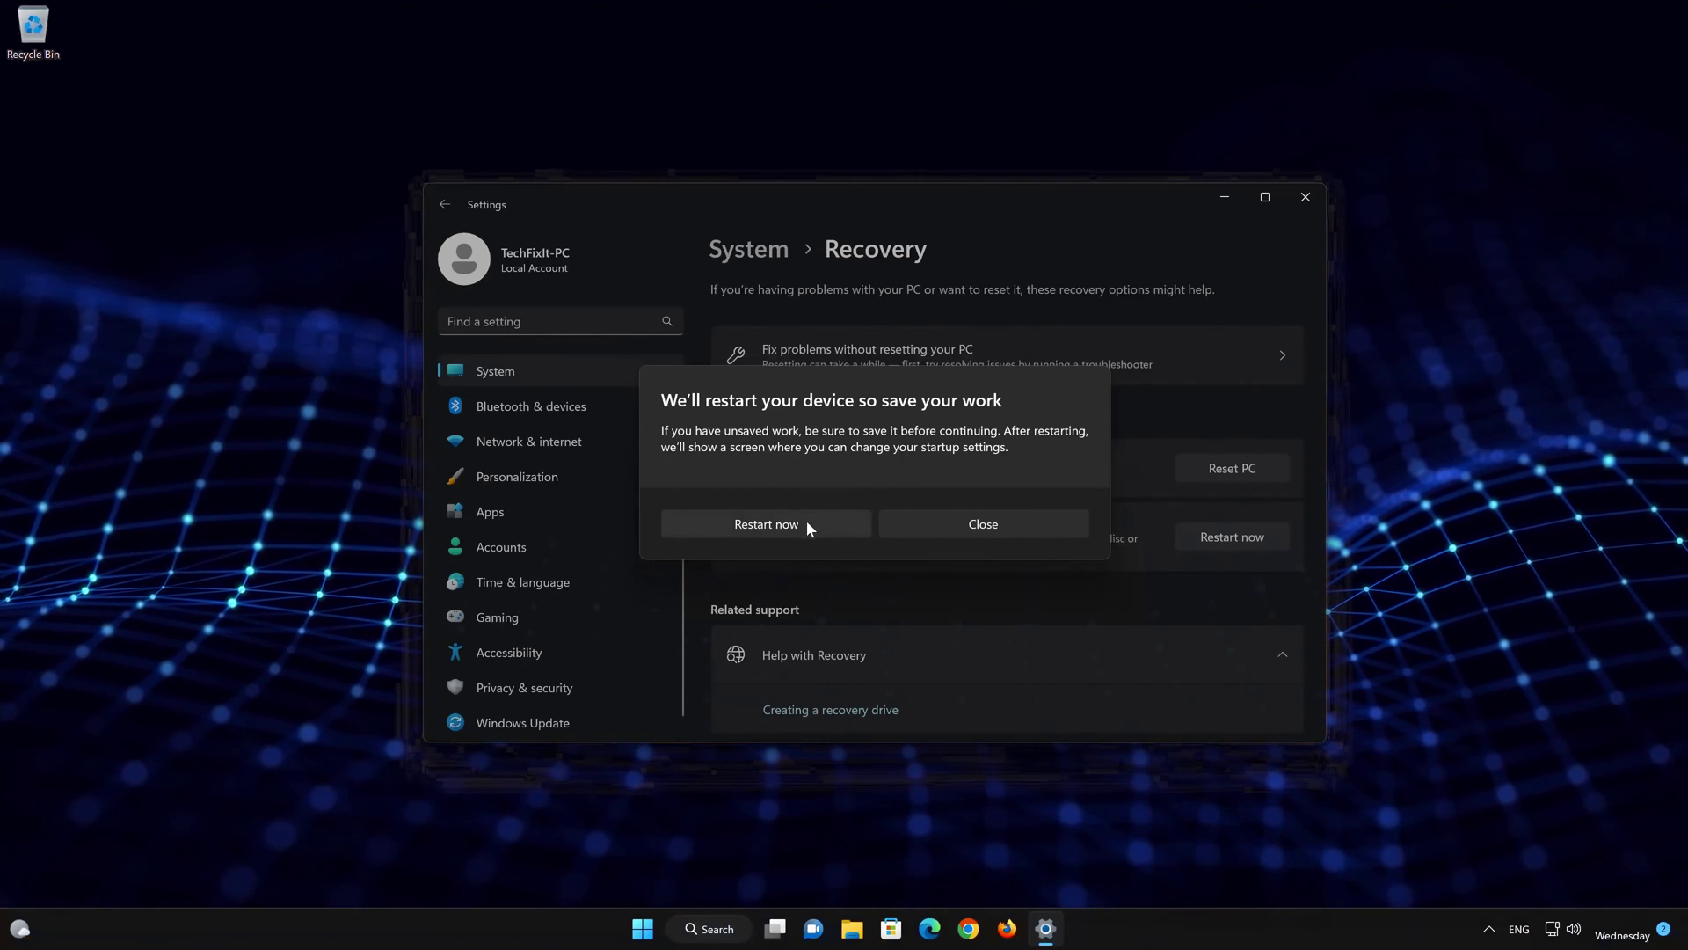
left_click(807, 525)
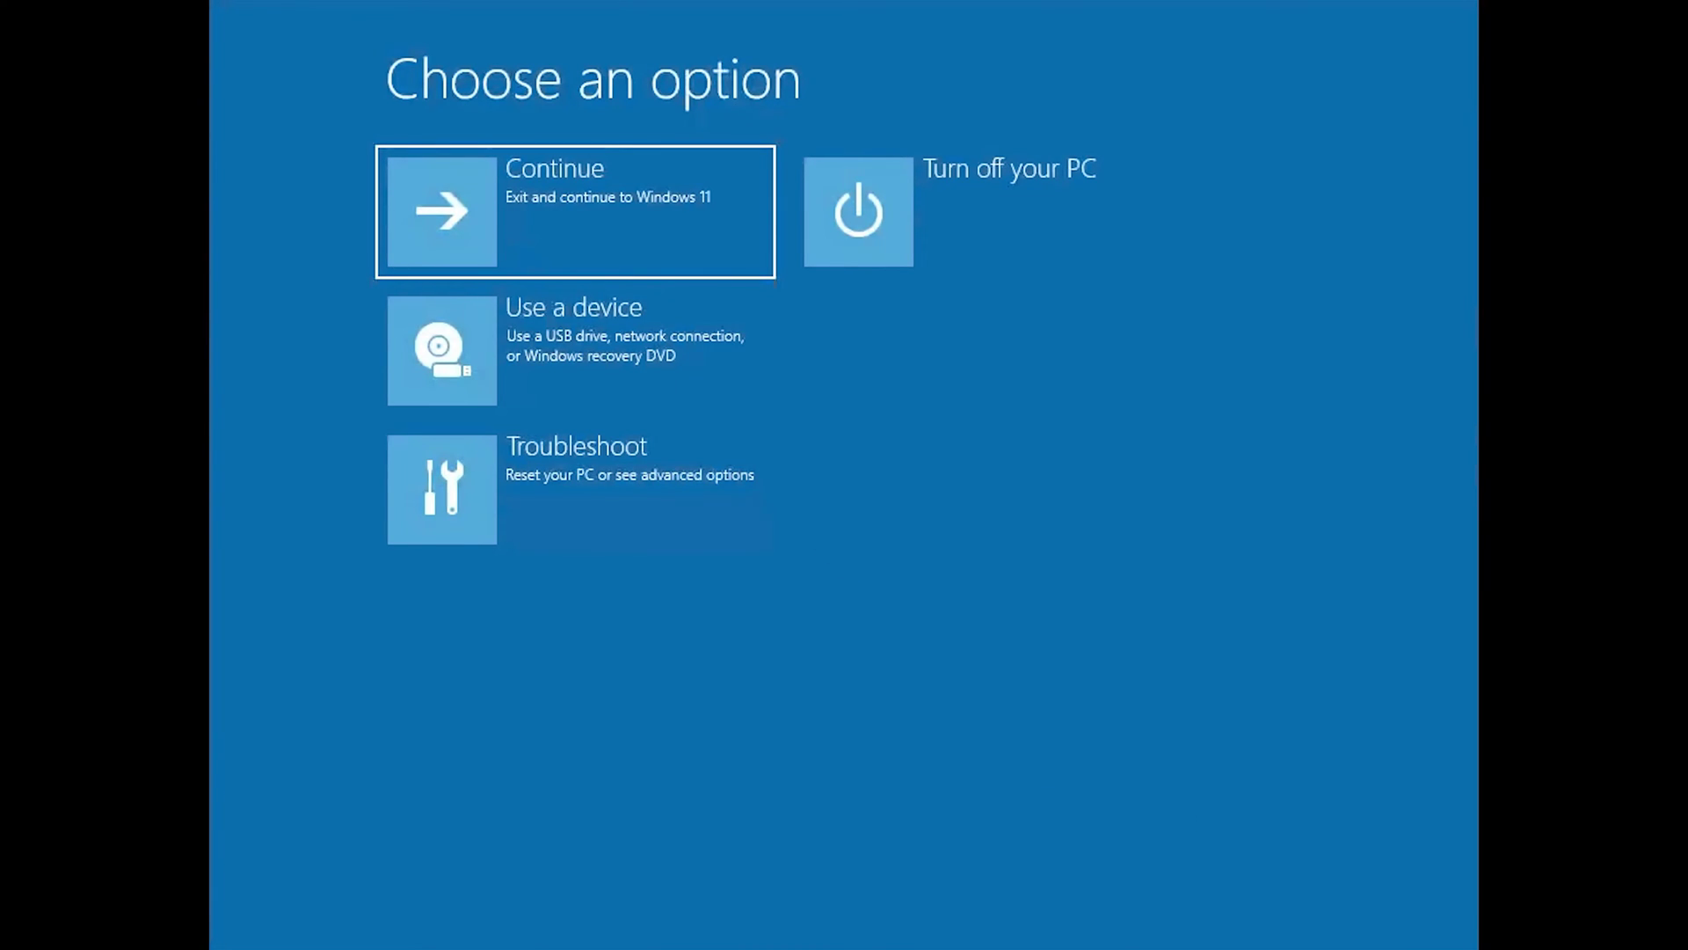
Restart through Startup Settings in the advanced troubleshooting options and choose Enable Safe Mode
left_click(471, 517)
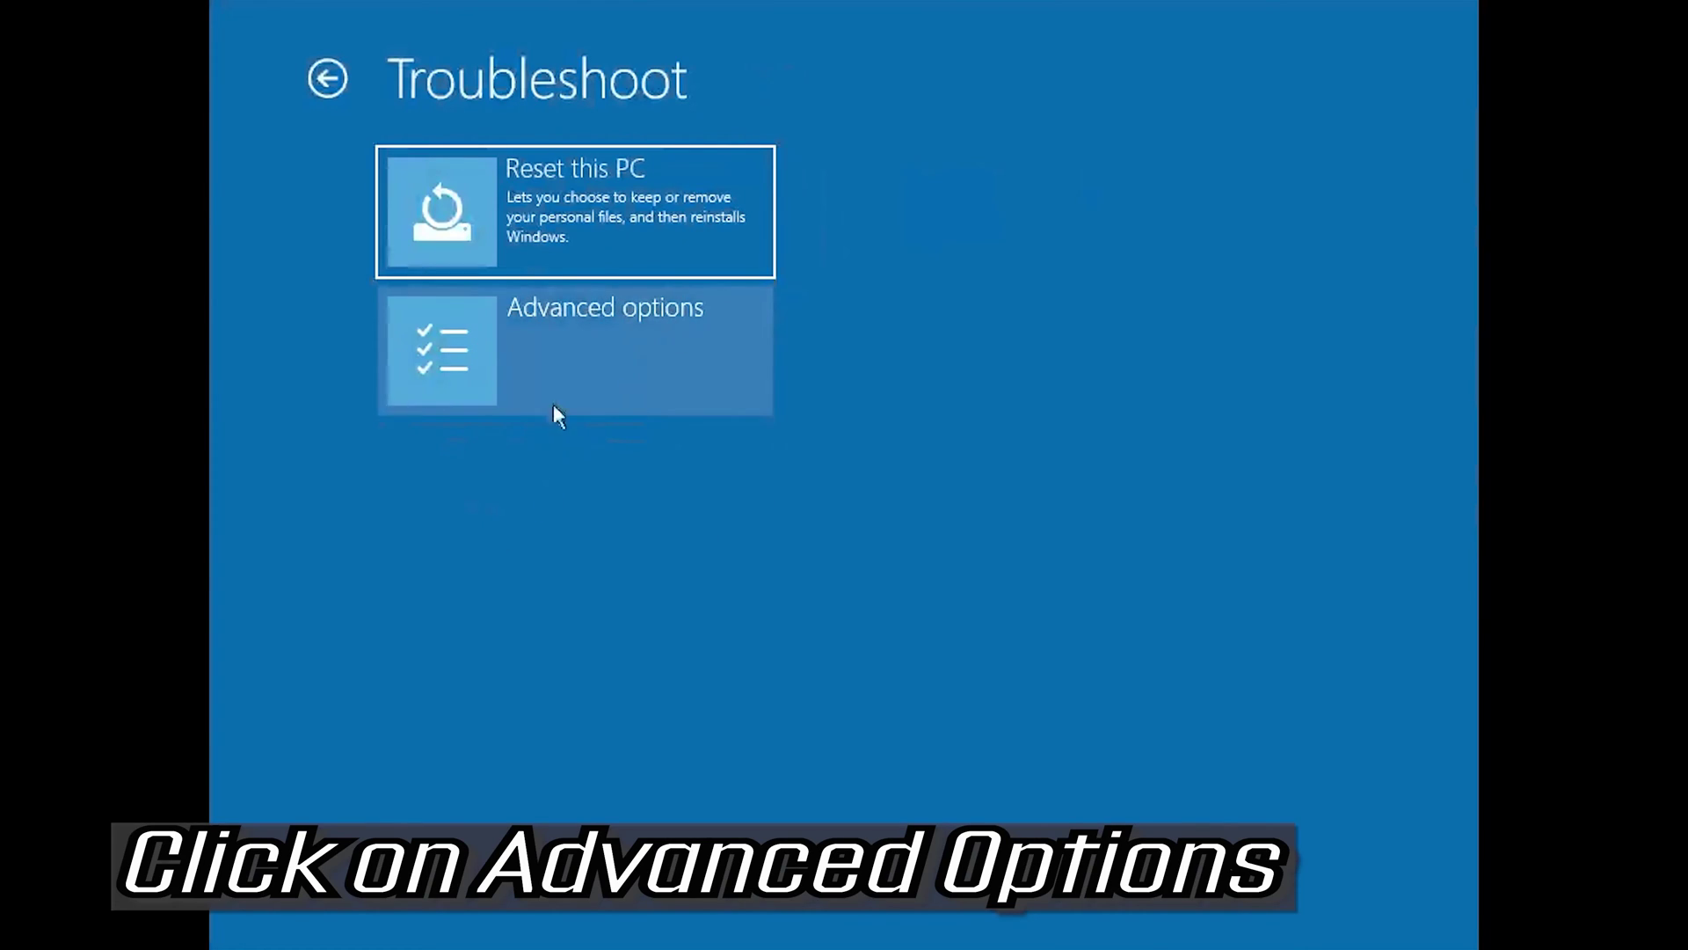
left_click(617, 364)
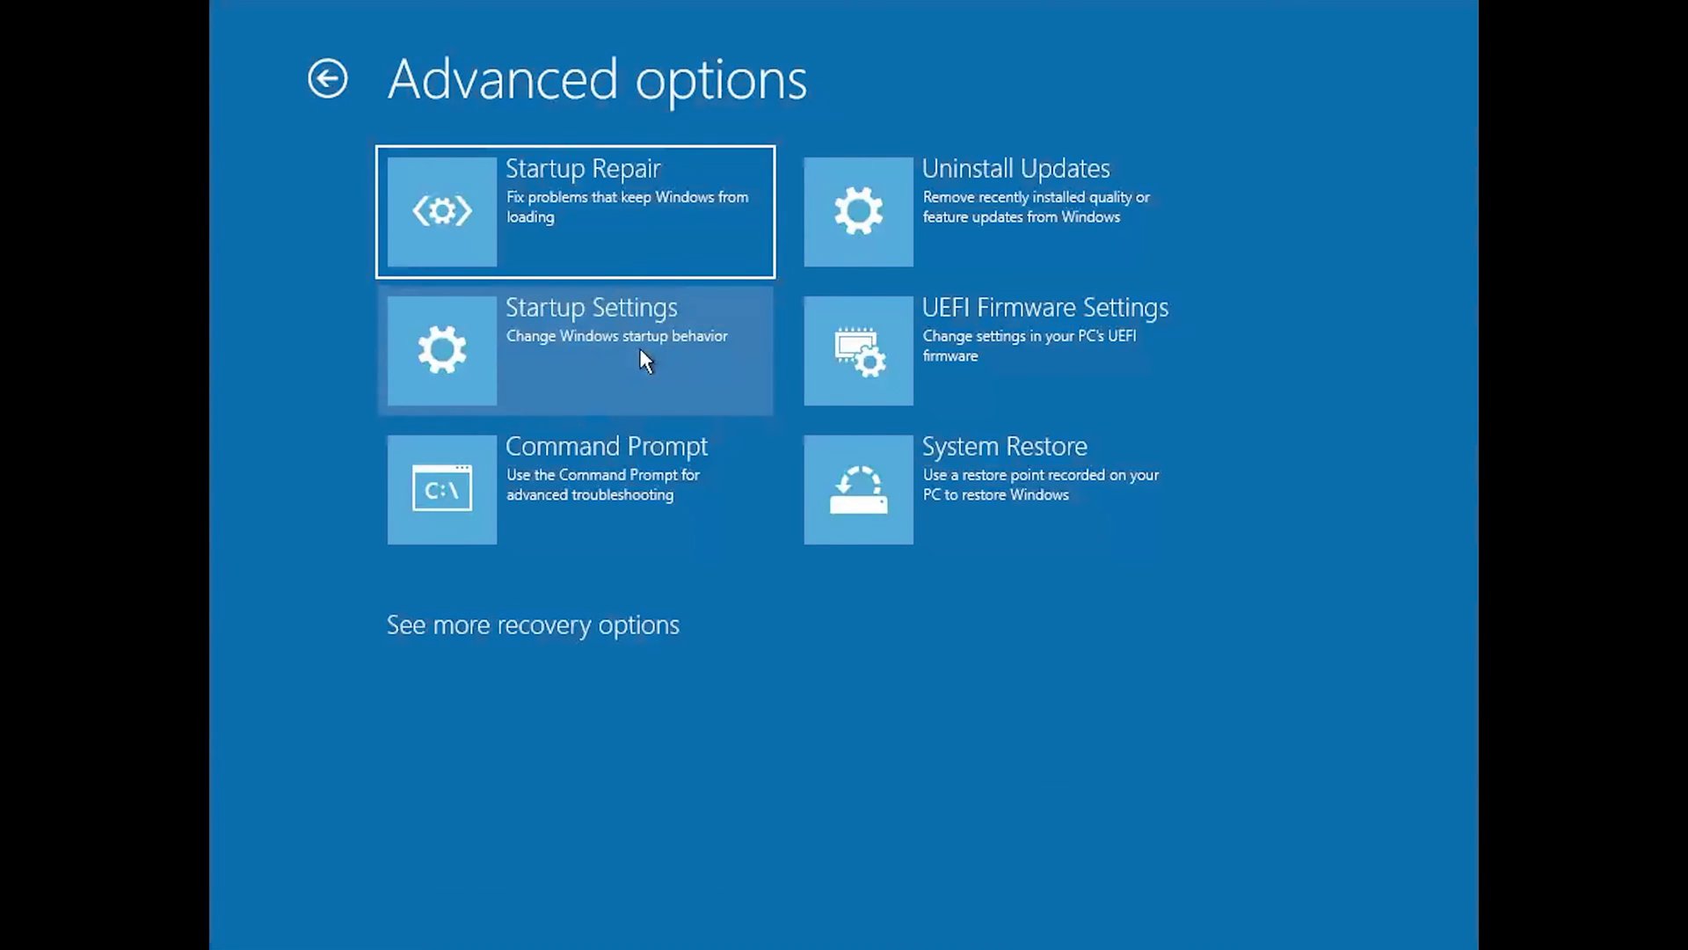
left_click(641, 350)
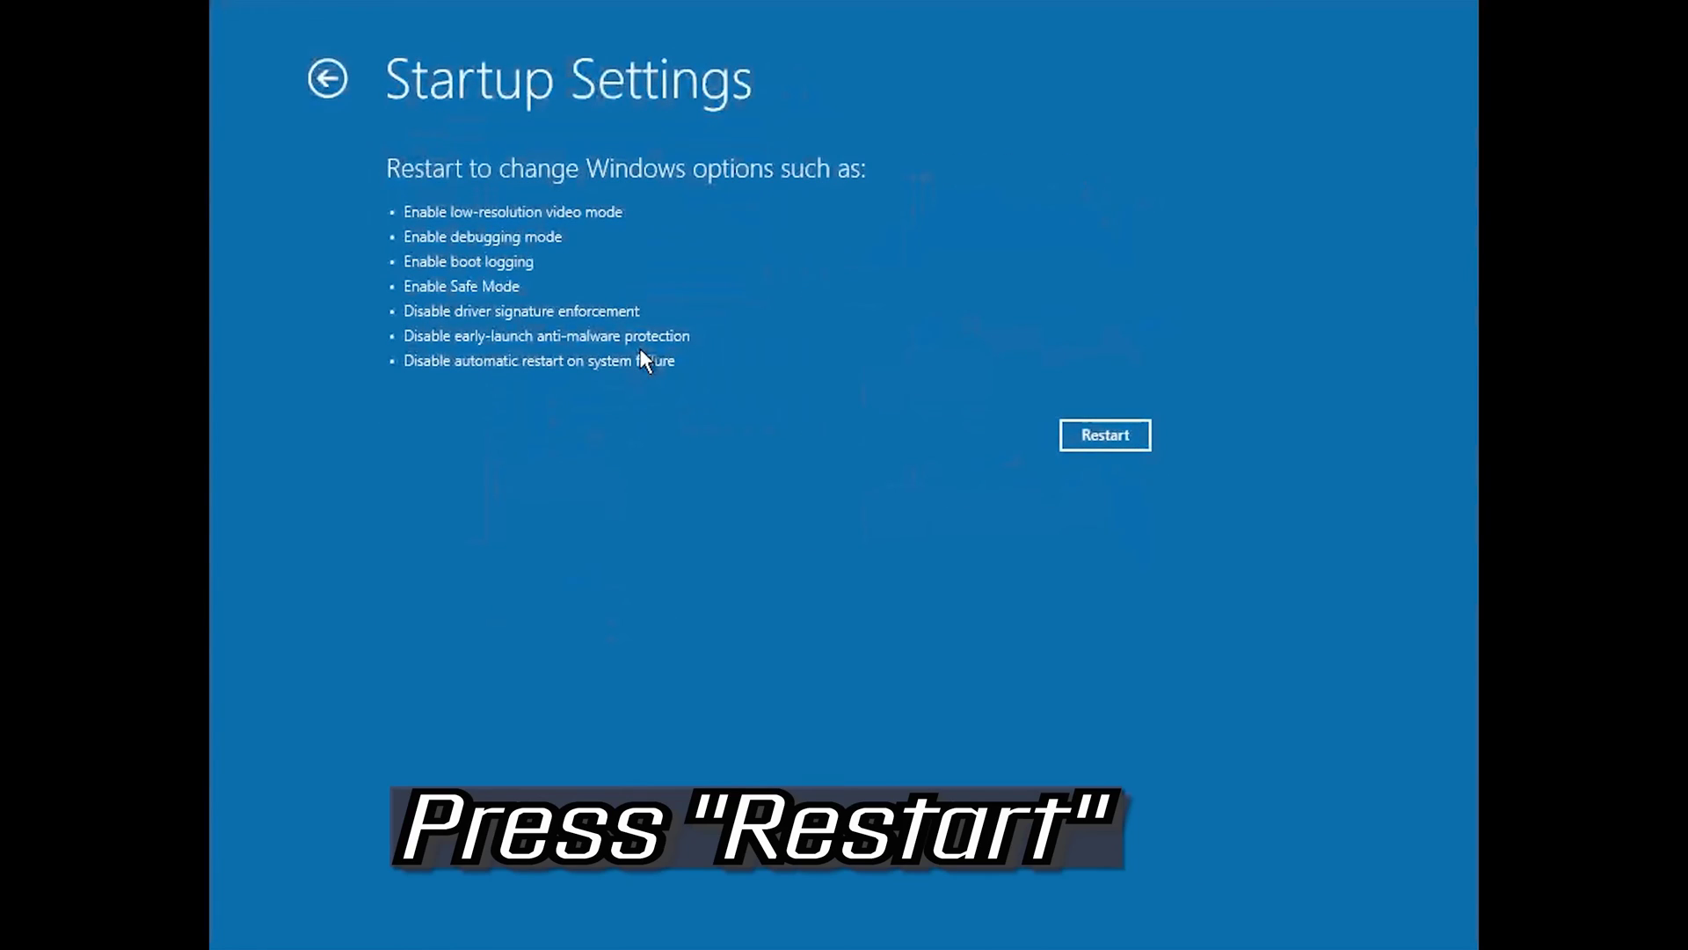
left_click(1106, 435)
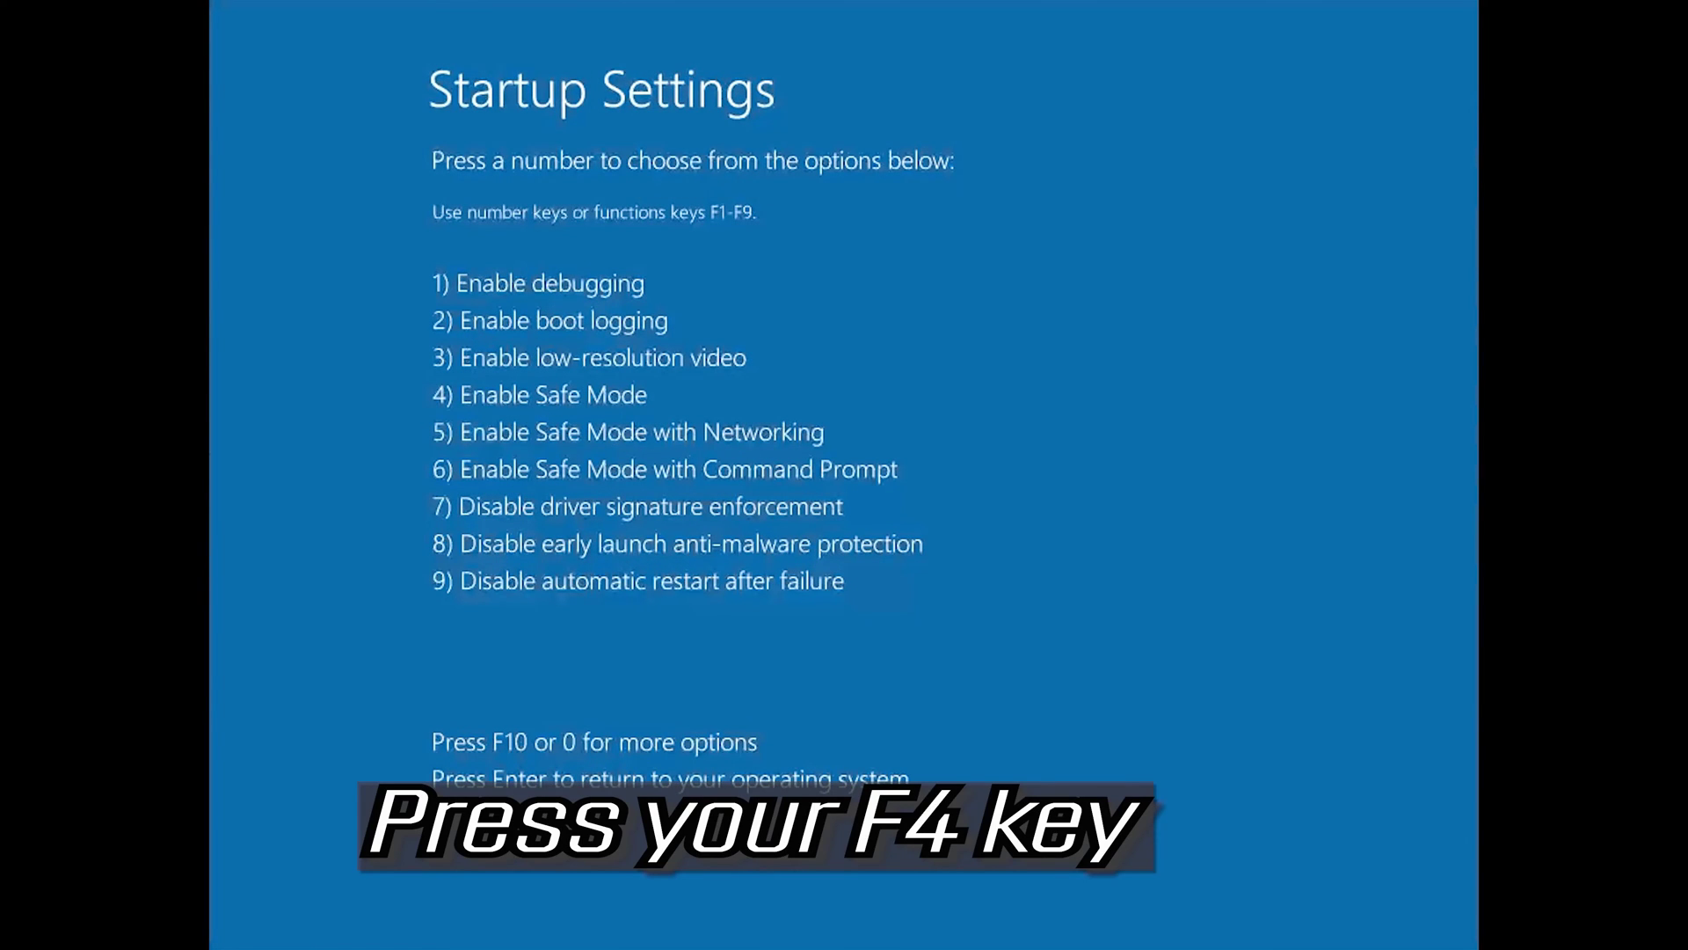
key("F4")
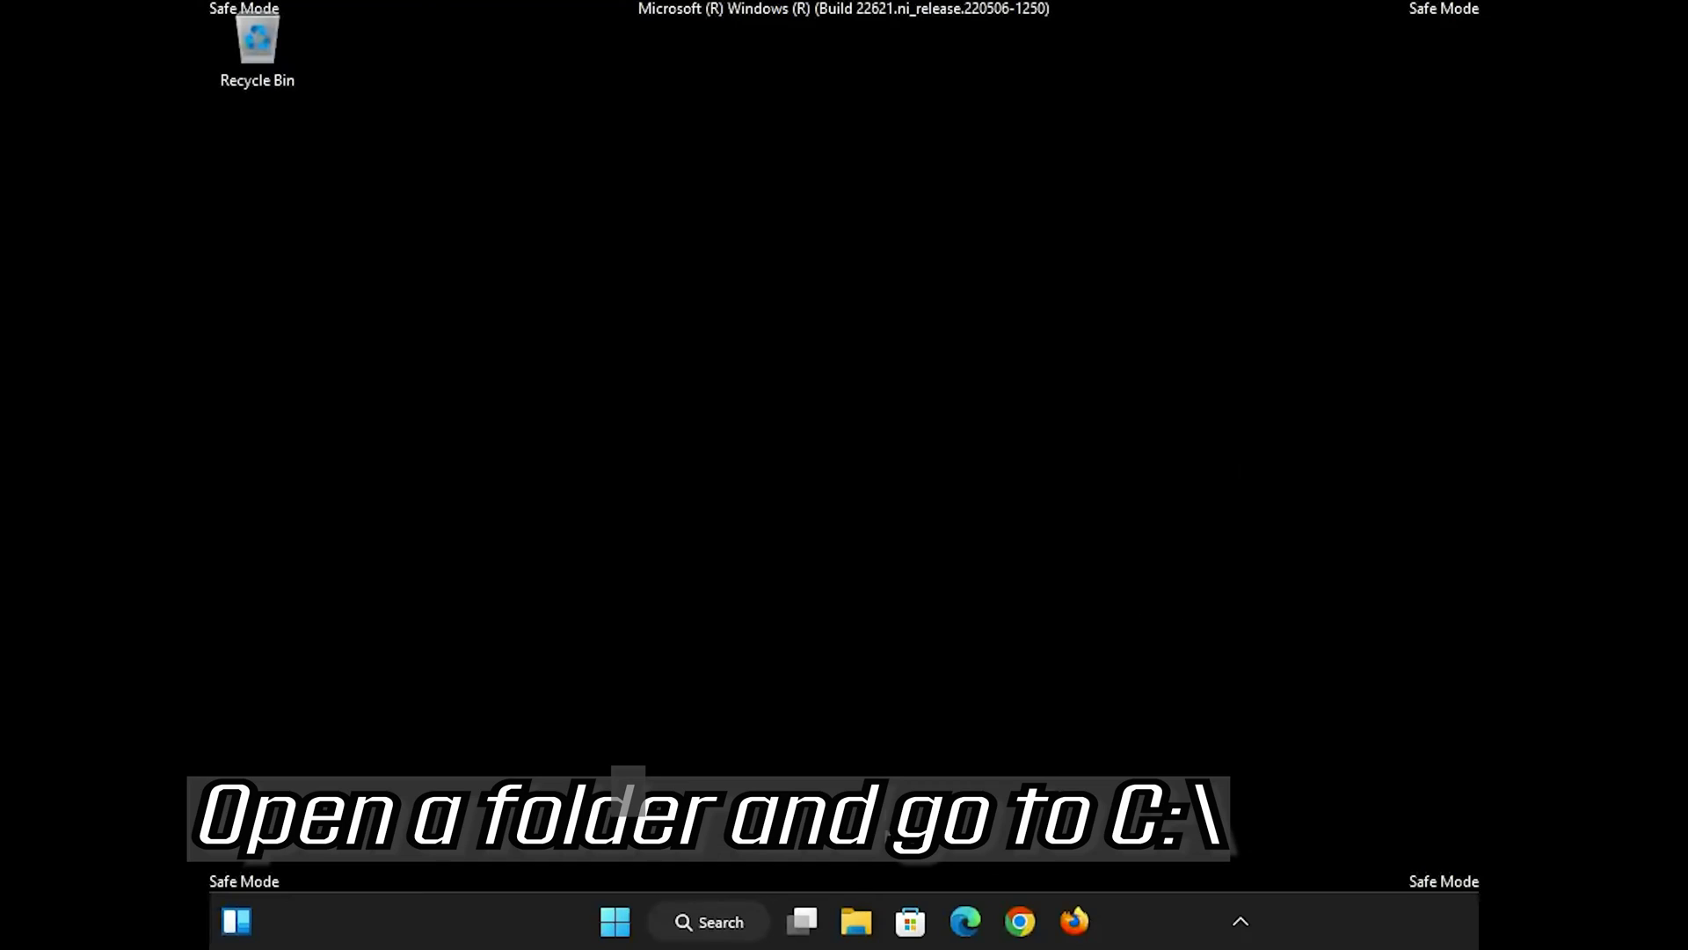
Open the Windows folder on Local Disk (C:) in File Explorer
left_click(858, 920)
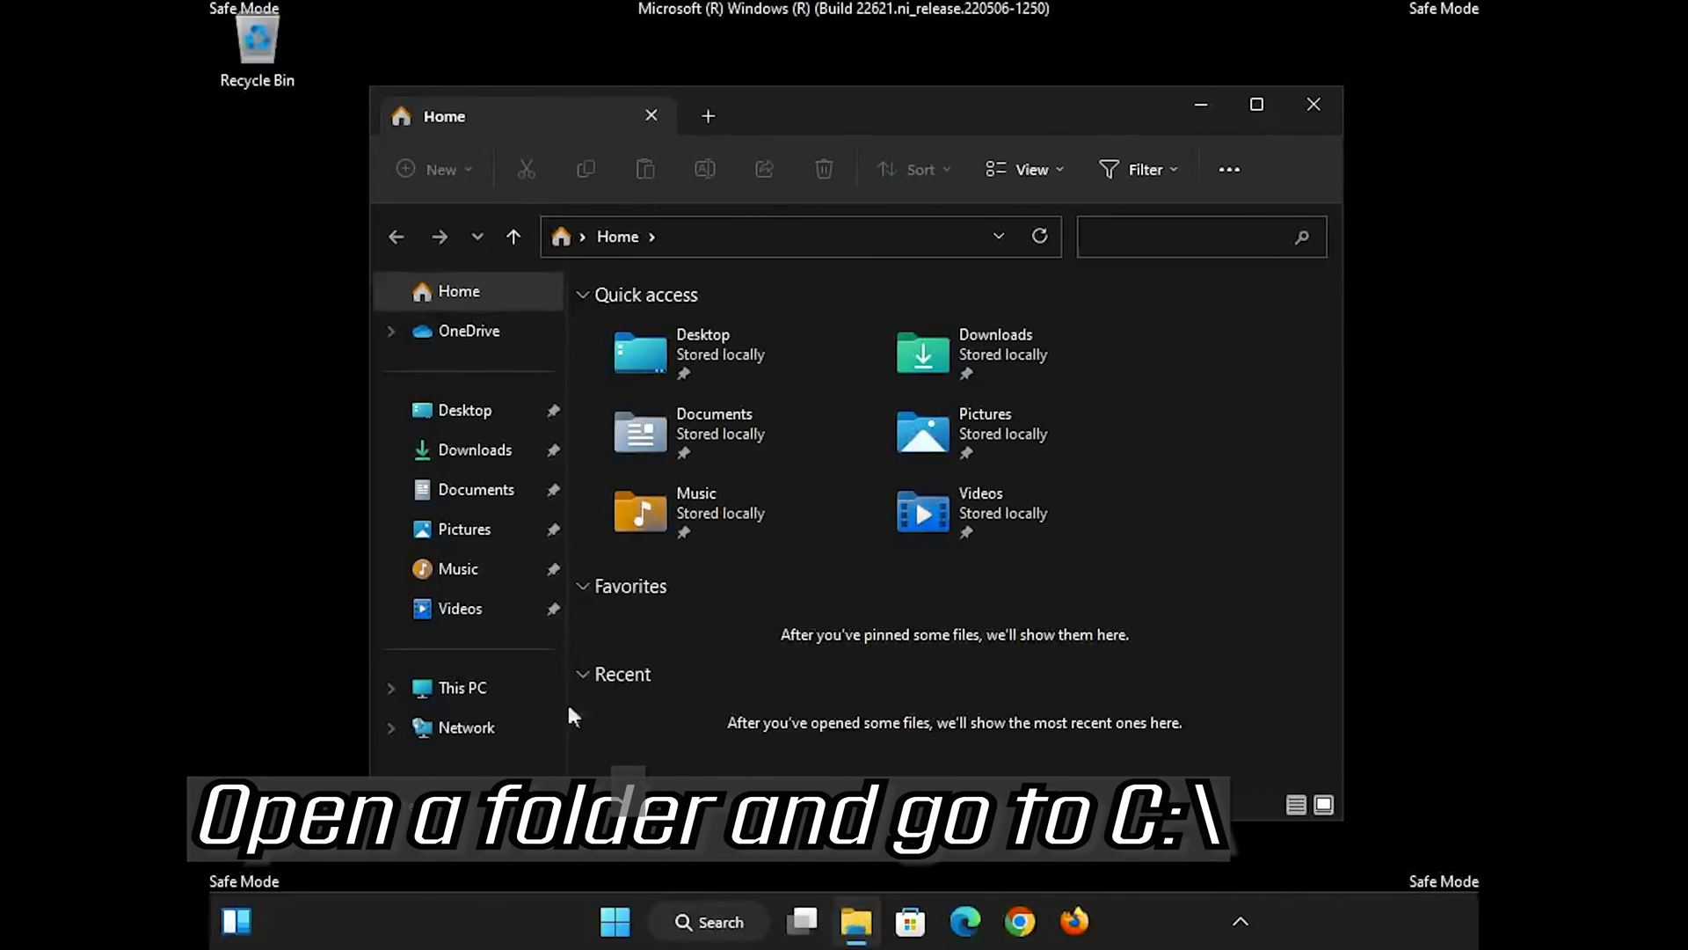
left_click(391, 688)
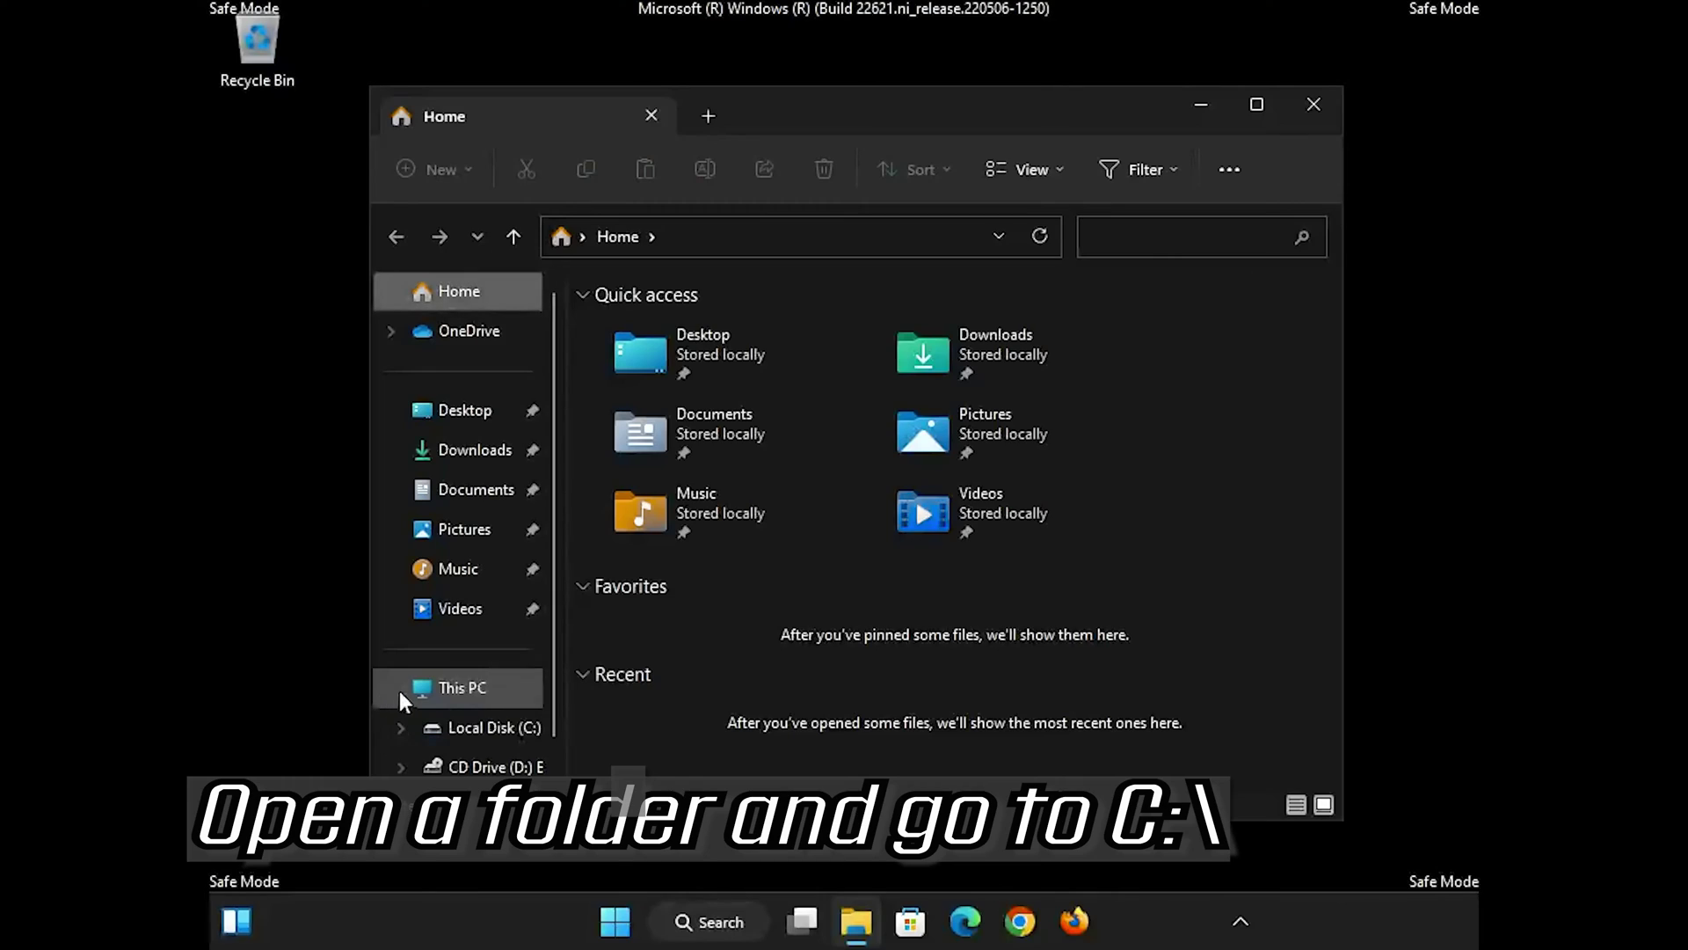
left_click(501, 728)
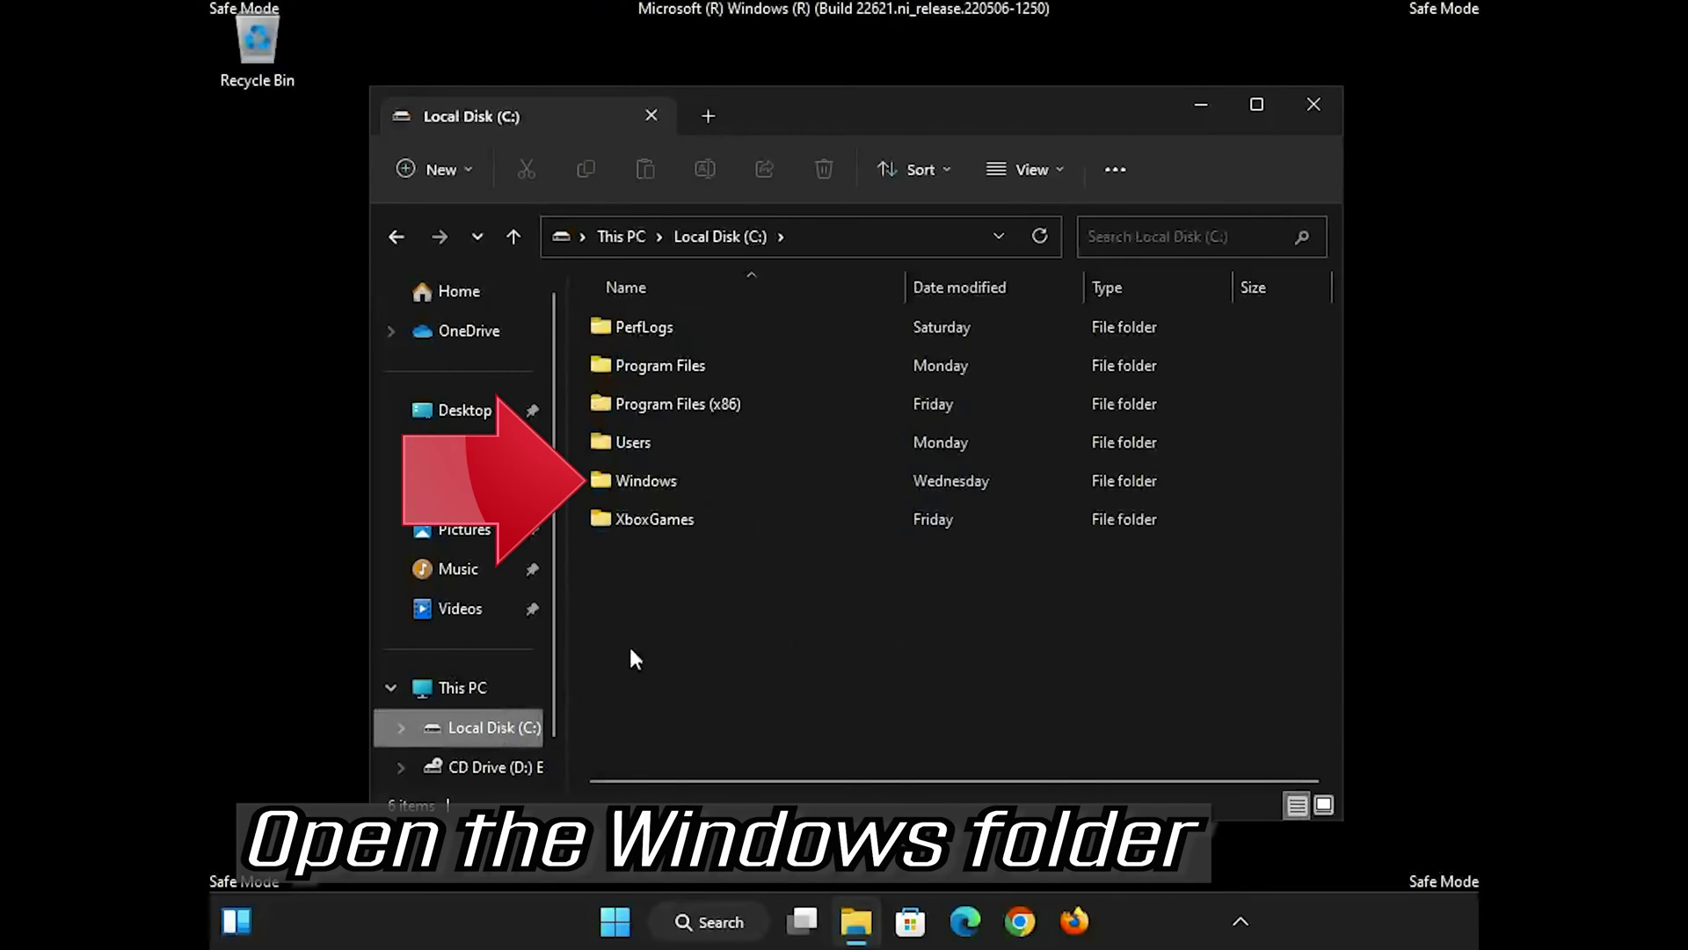
double_click(693, 480)
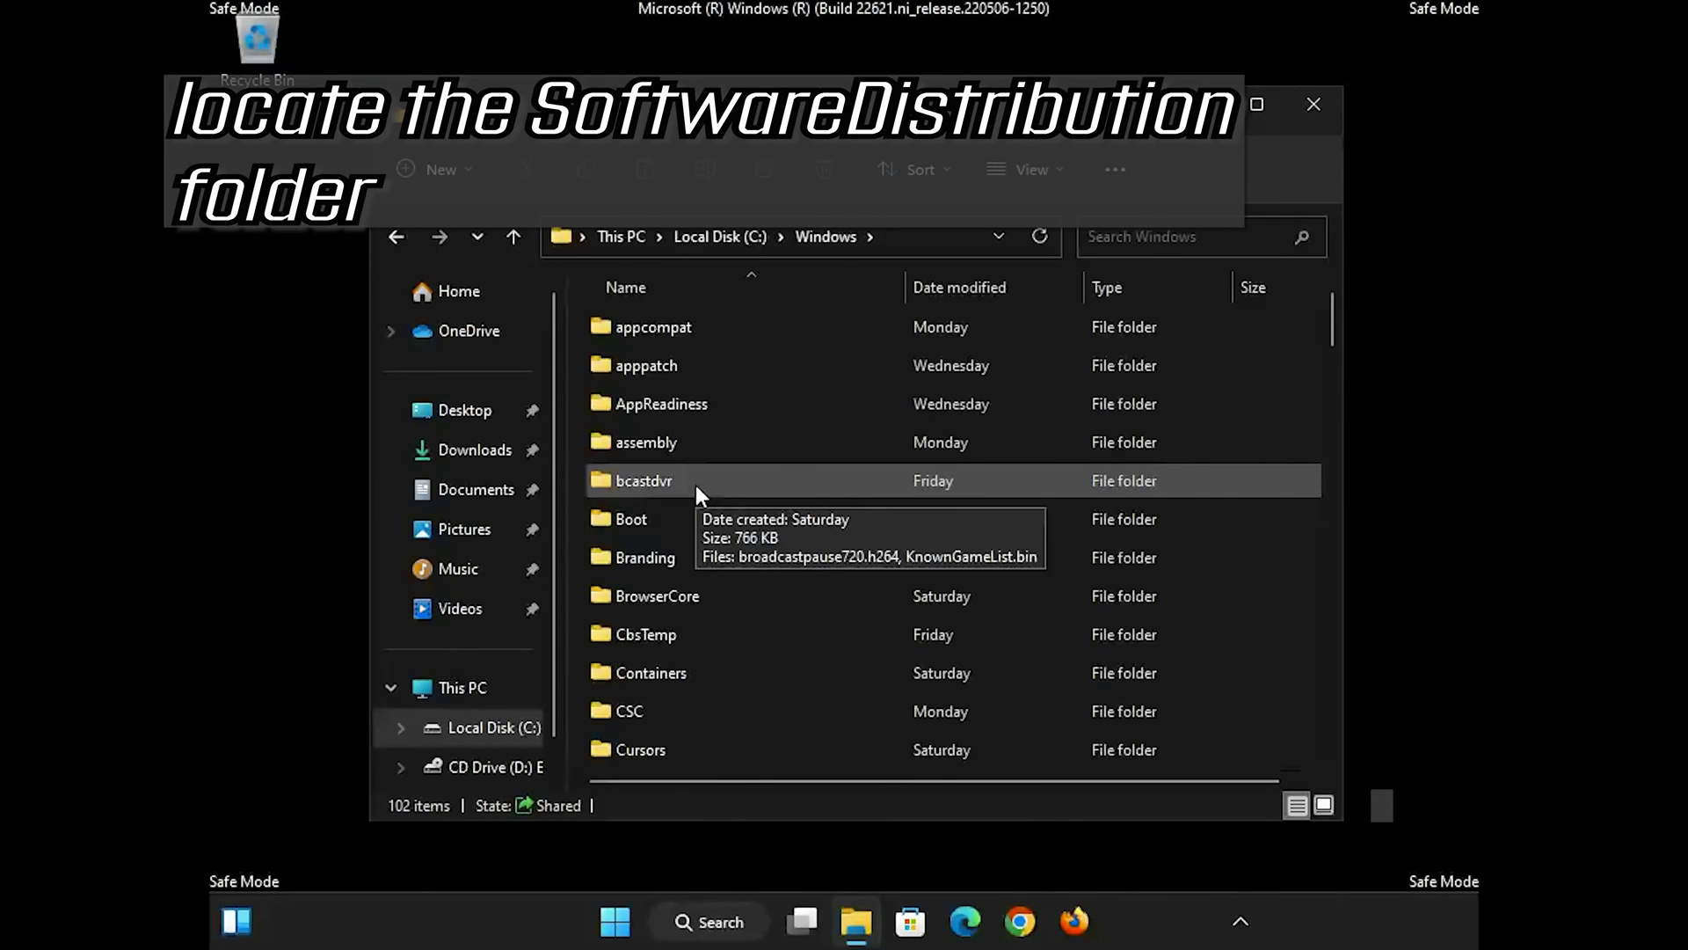
Delete the SoftwareDistribution folder from C:\Windows and close the File Explorer window
scroll(697, 489, "down", 8)
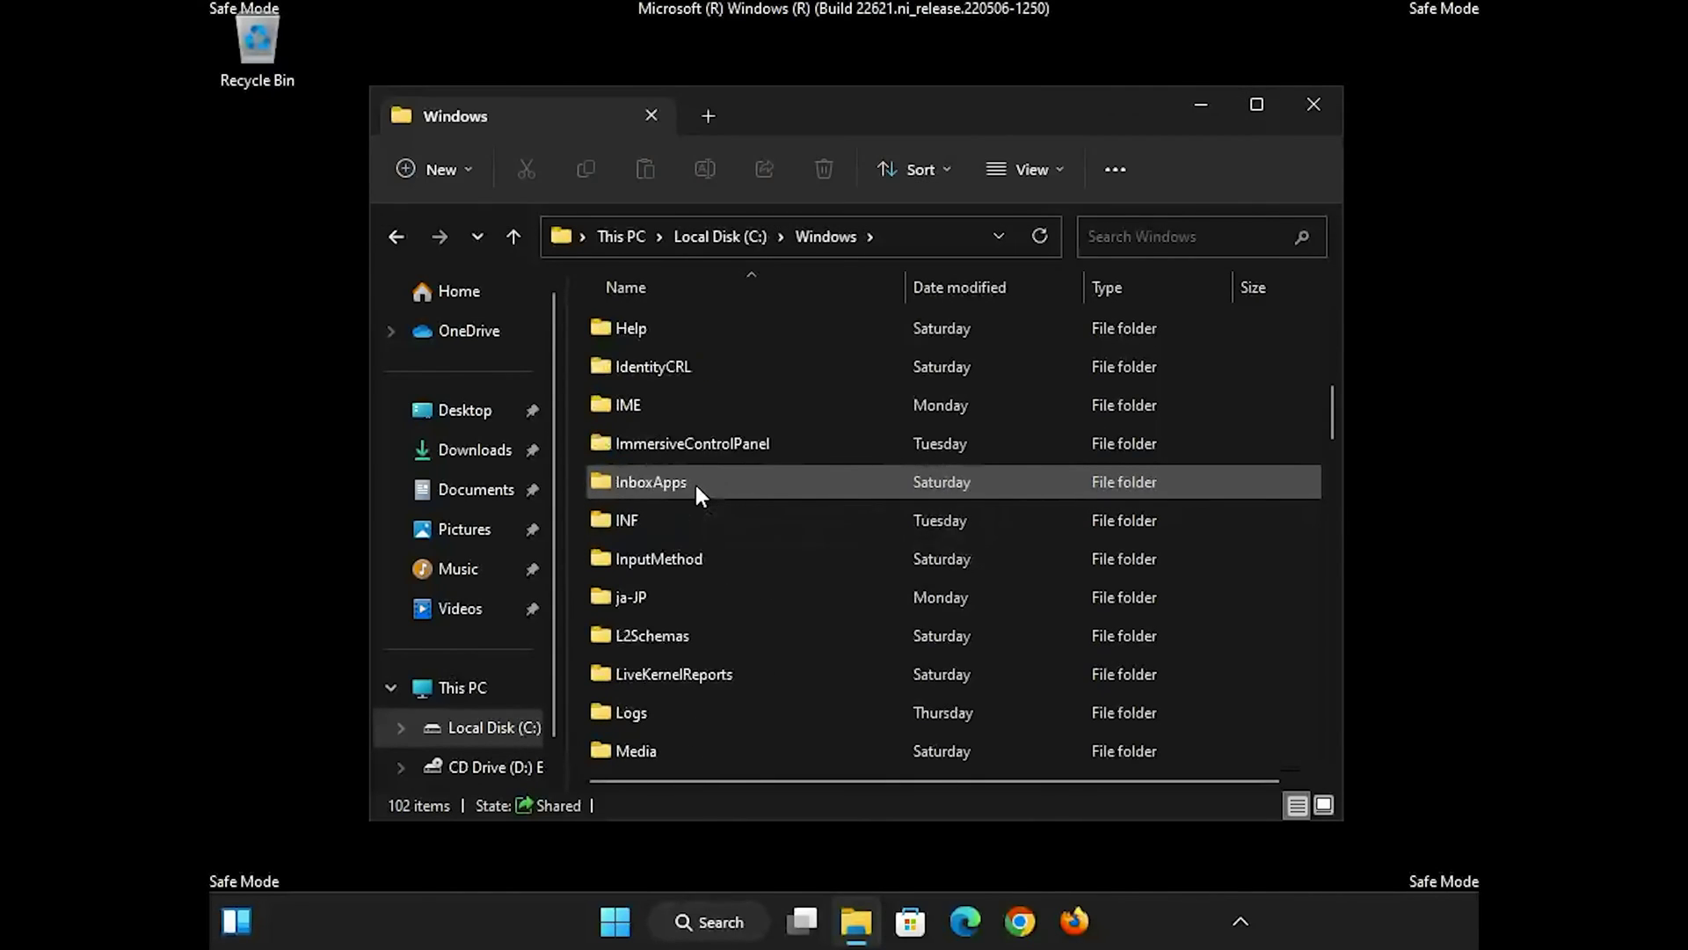
scroll(695, 484, "down", 8)
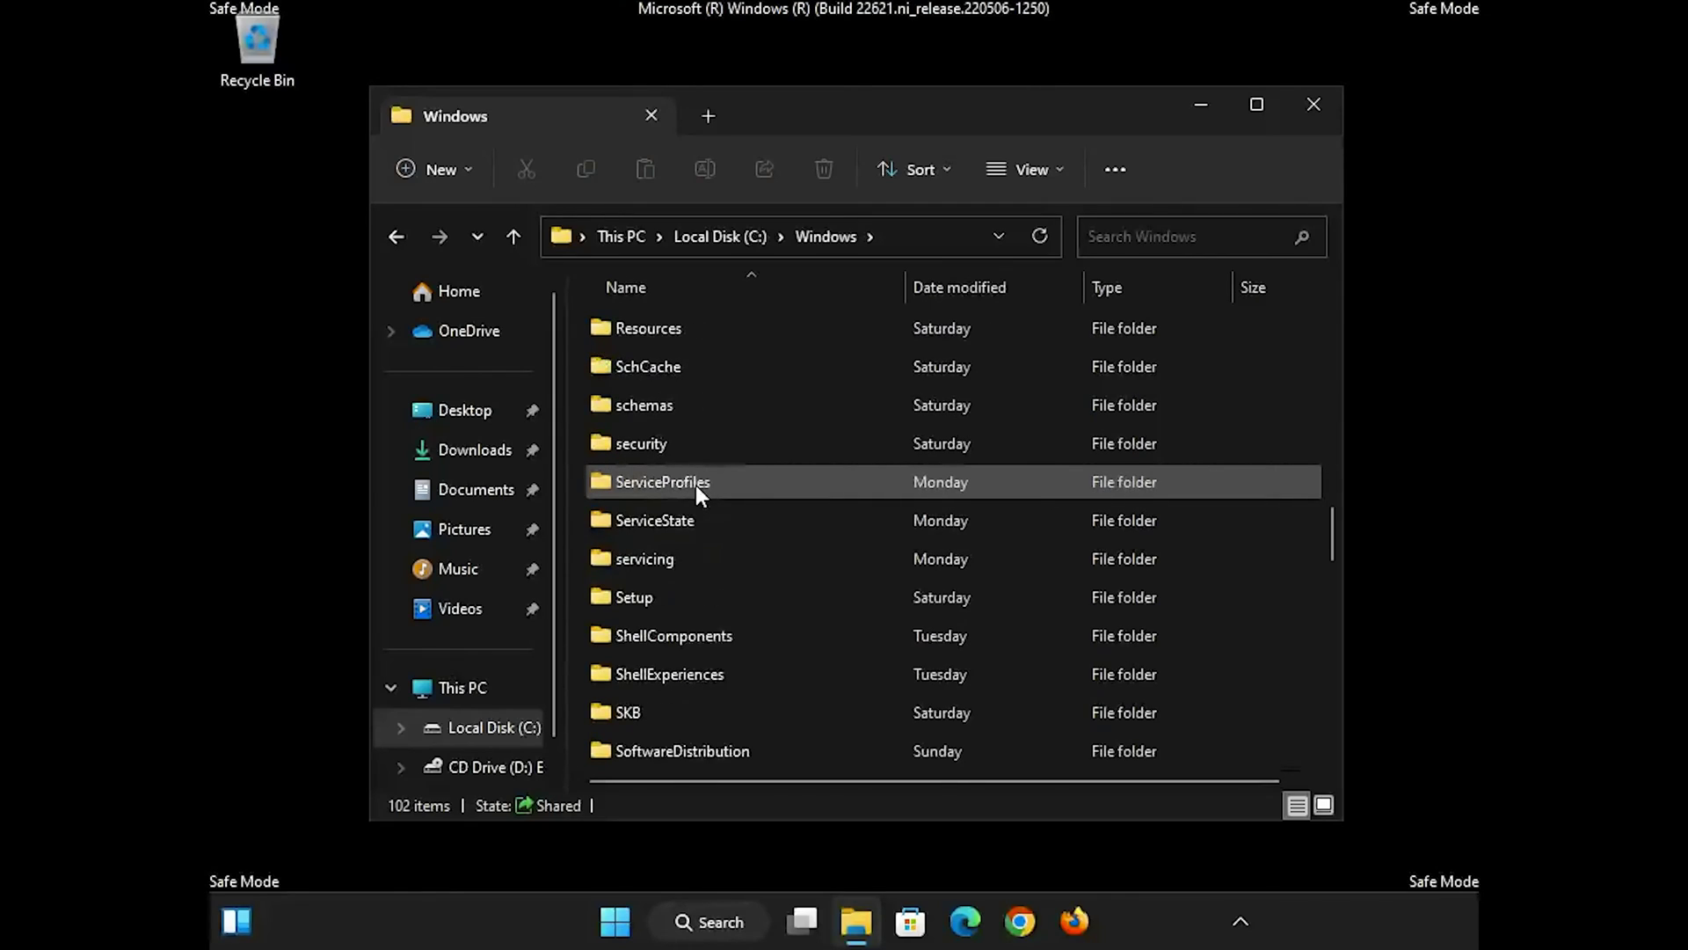
scroll(696, 486, "down", 1)
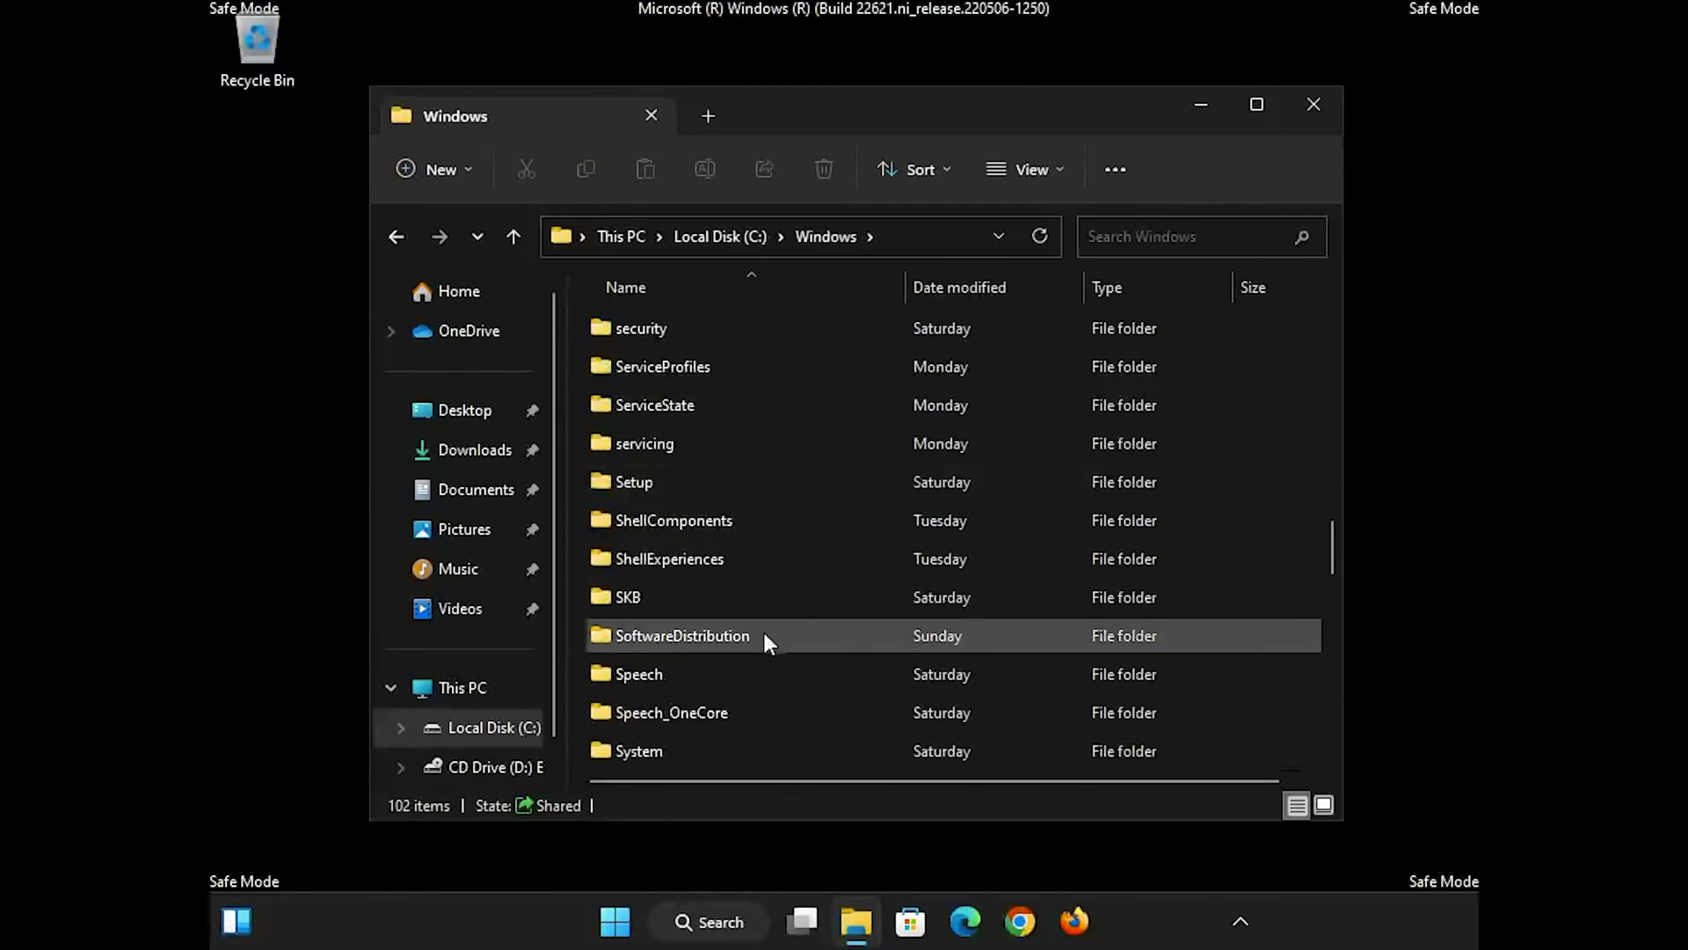
left_click(793, 633)
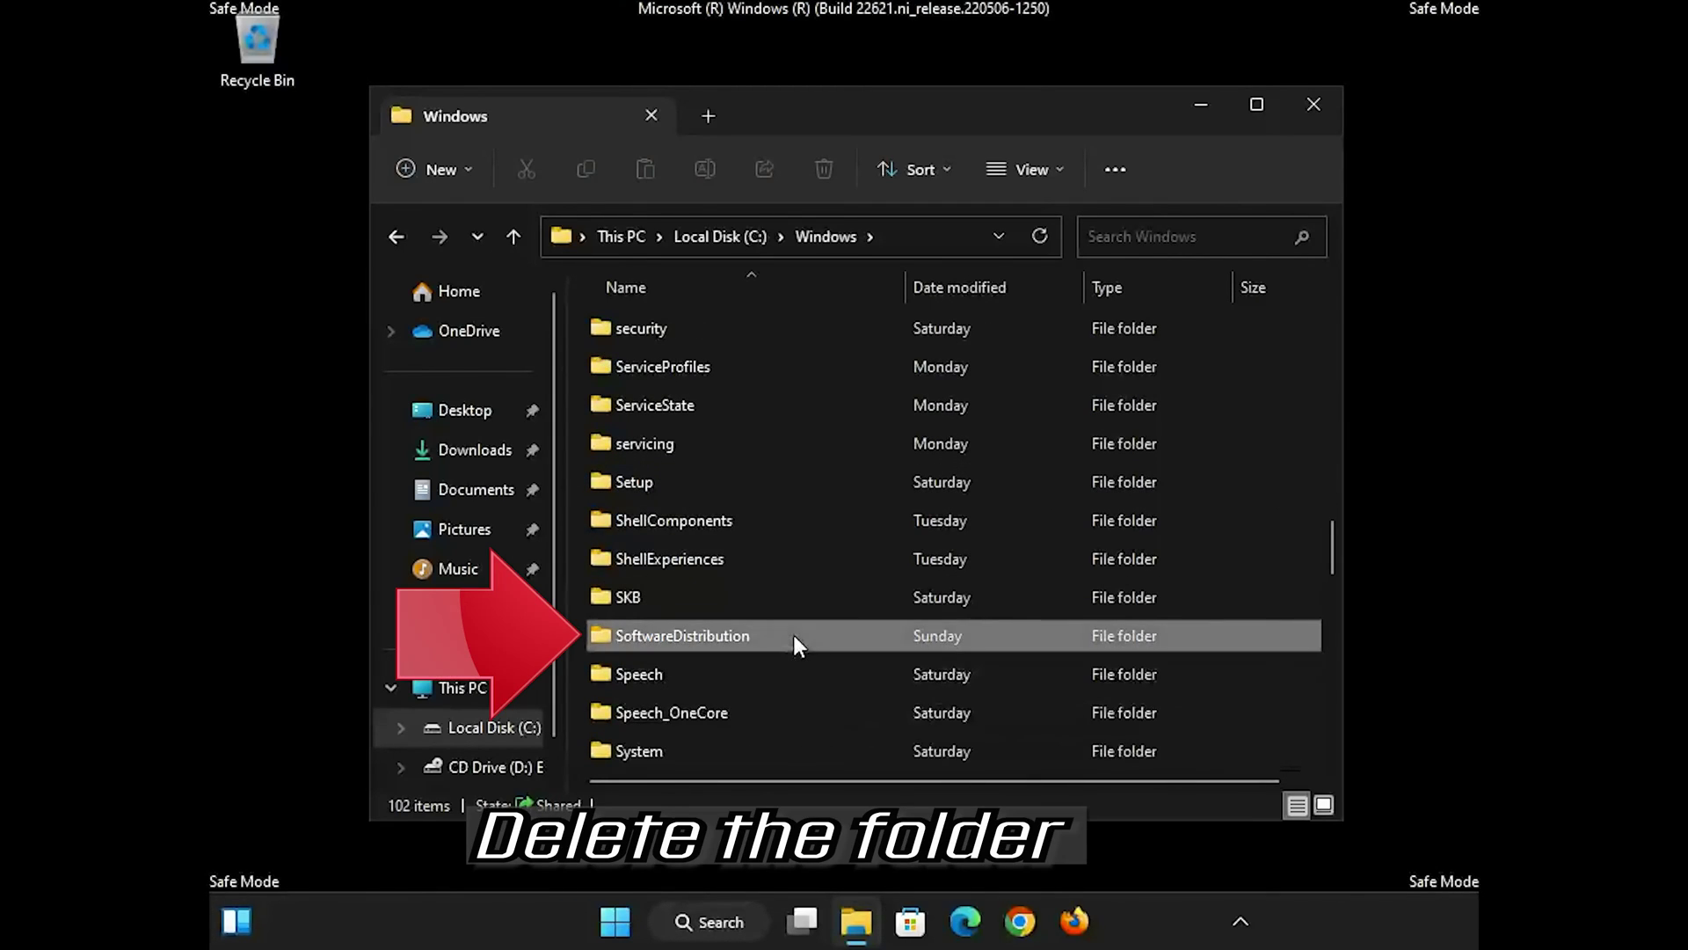
right_click(793, 635)
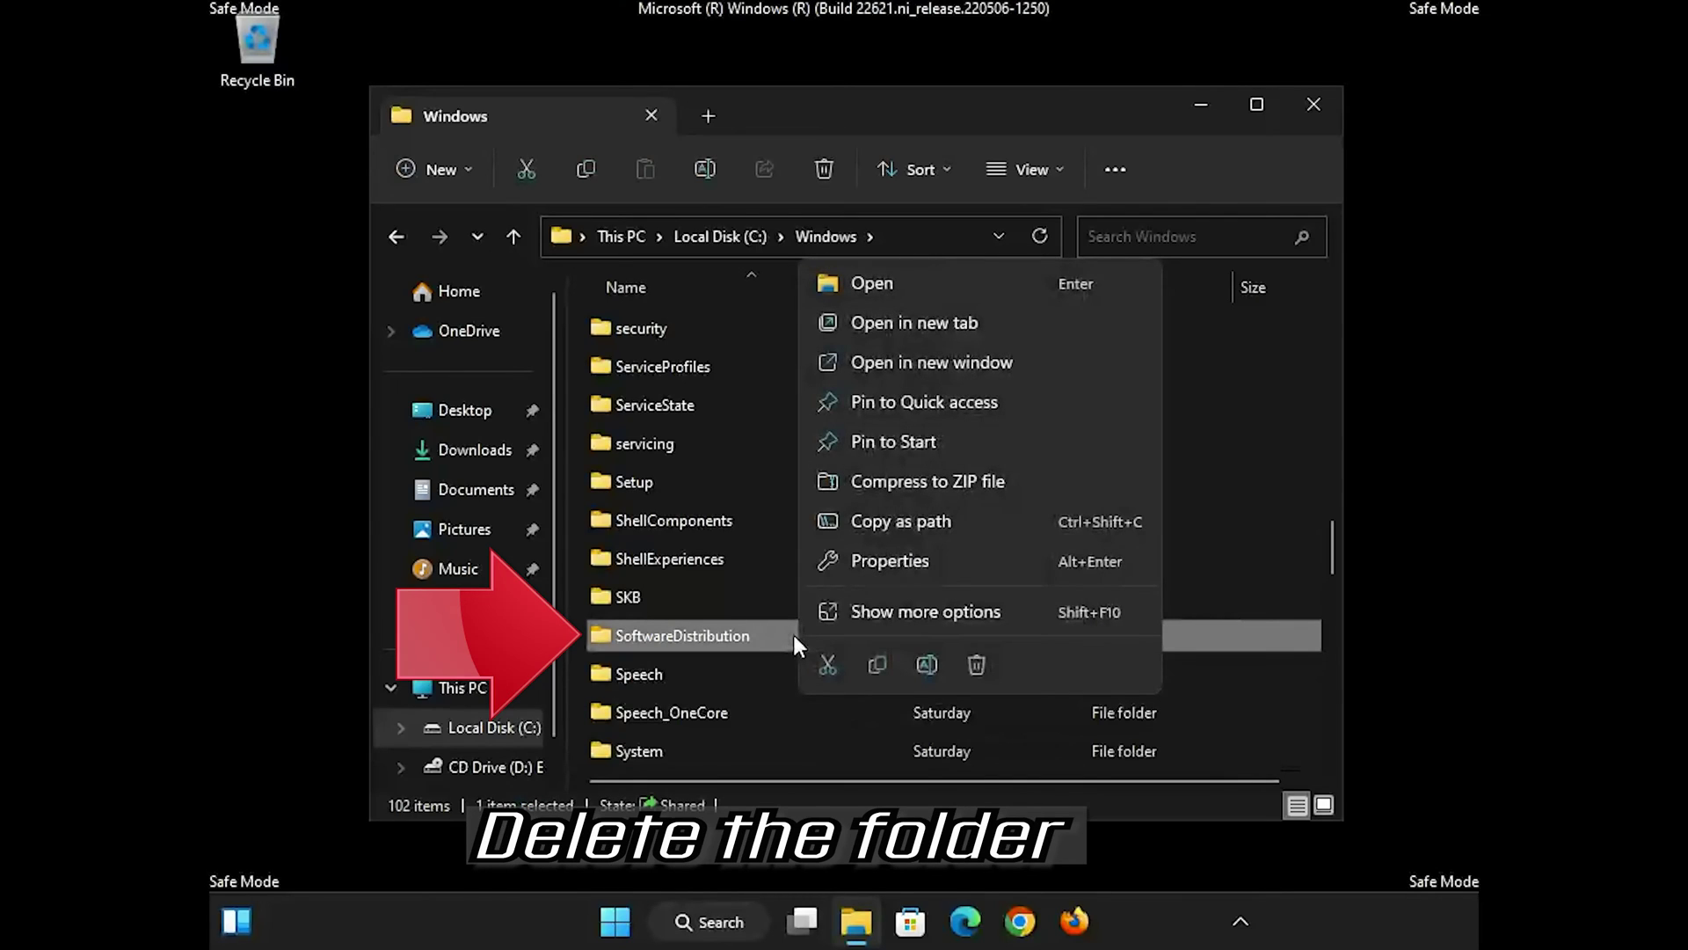
left_click(976, 662)
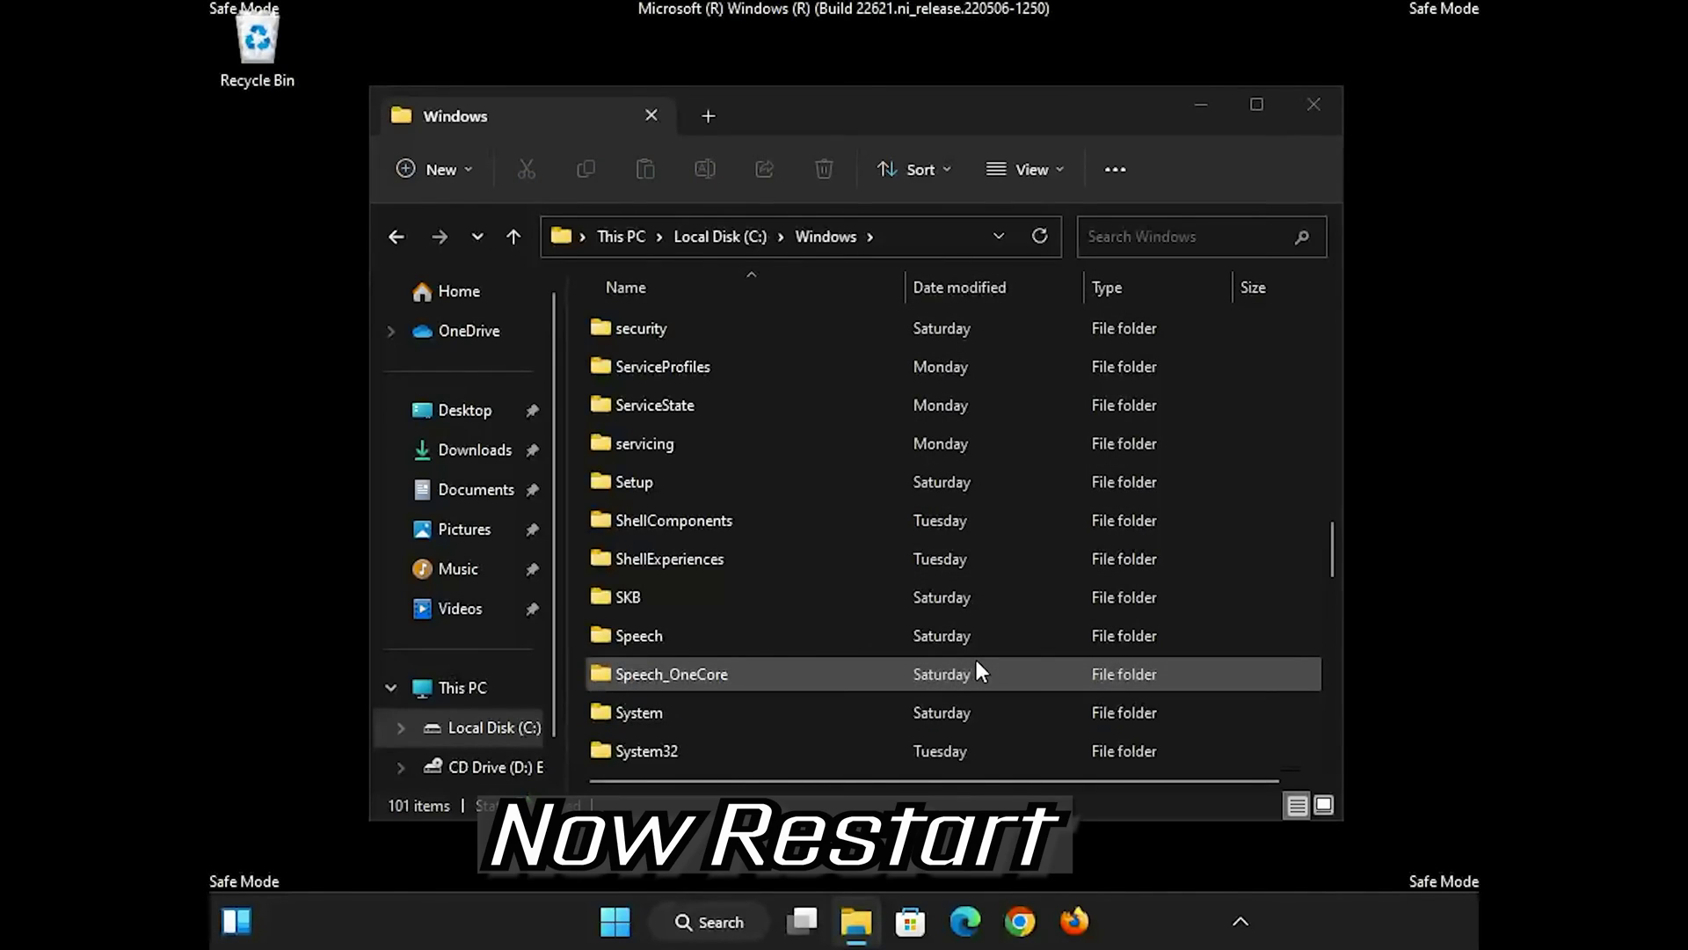
left_click(1312, 104)
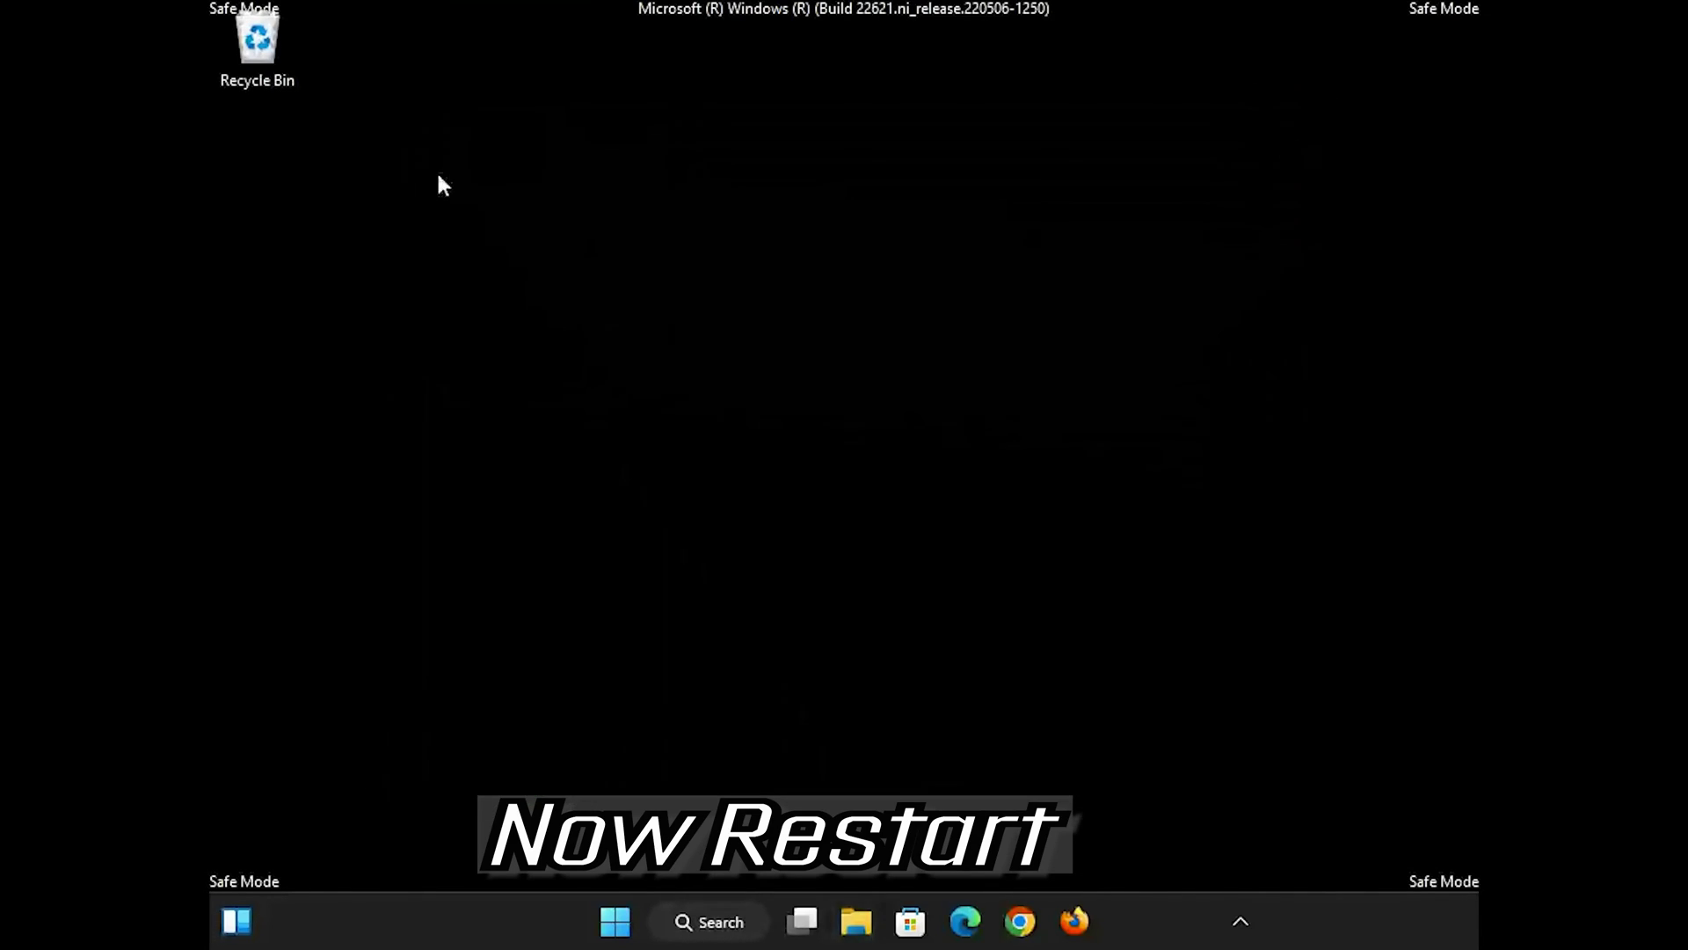
Empty the Recycle Bin, confirming permanent deletion of the SoftwareDistribution folder
right_click(248, 53)
left_click(348, 170)
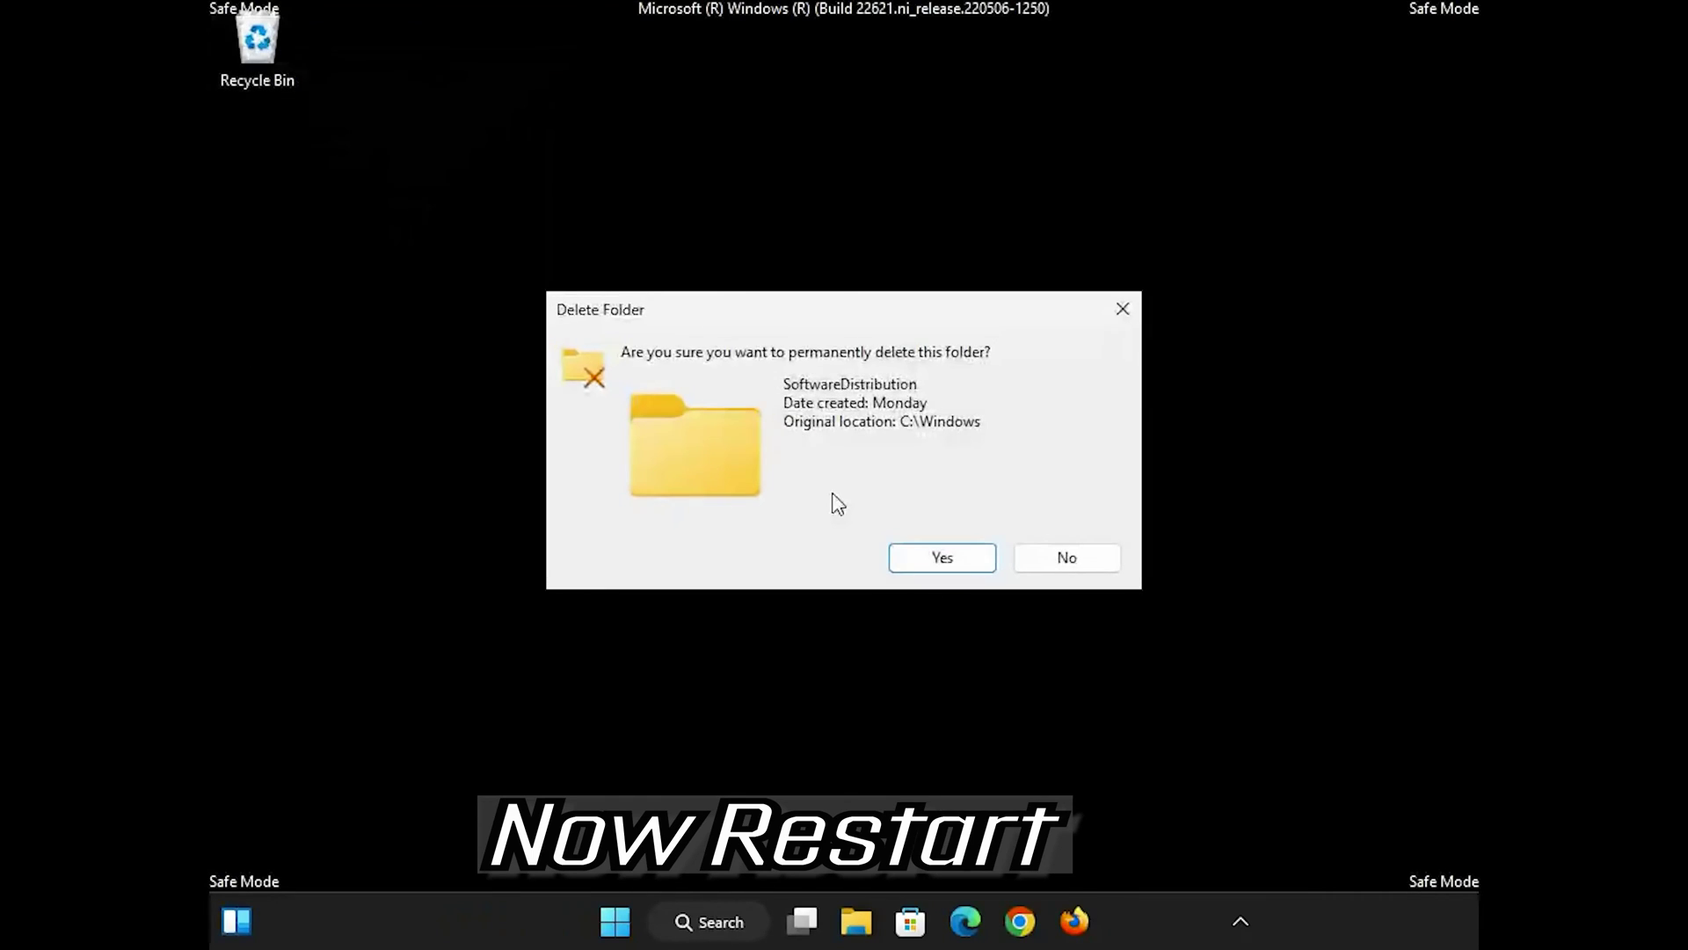
left_click(942, 557)
Restart the PC to leave Safe Mode
left_click(615, 921)
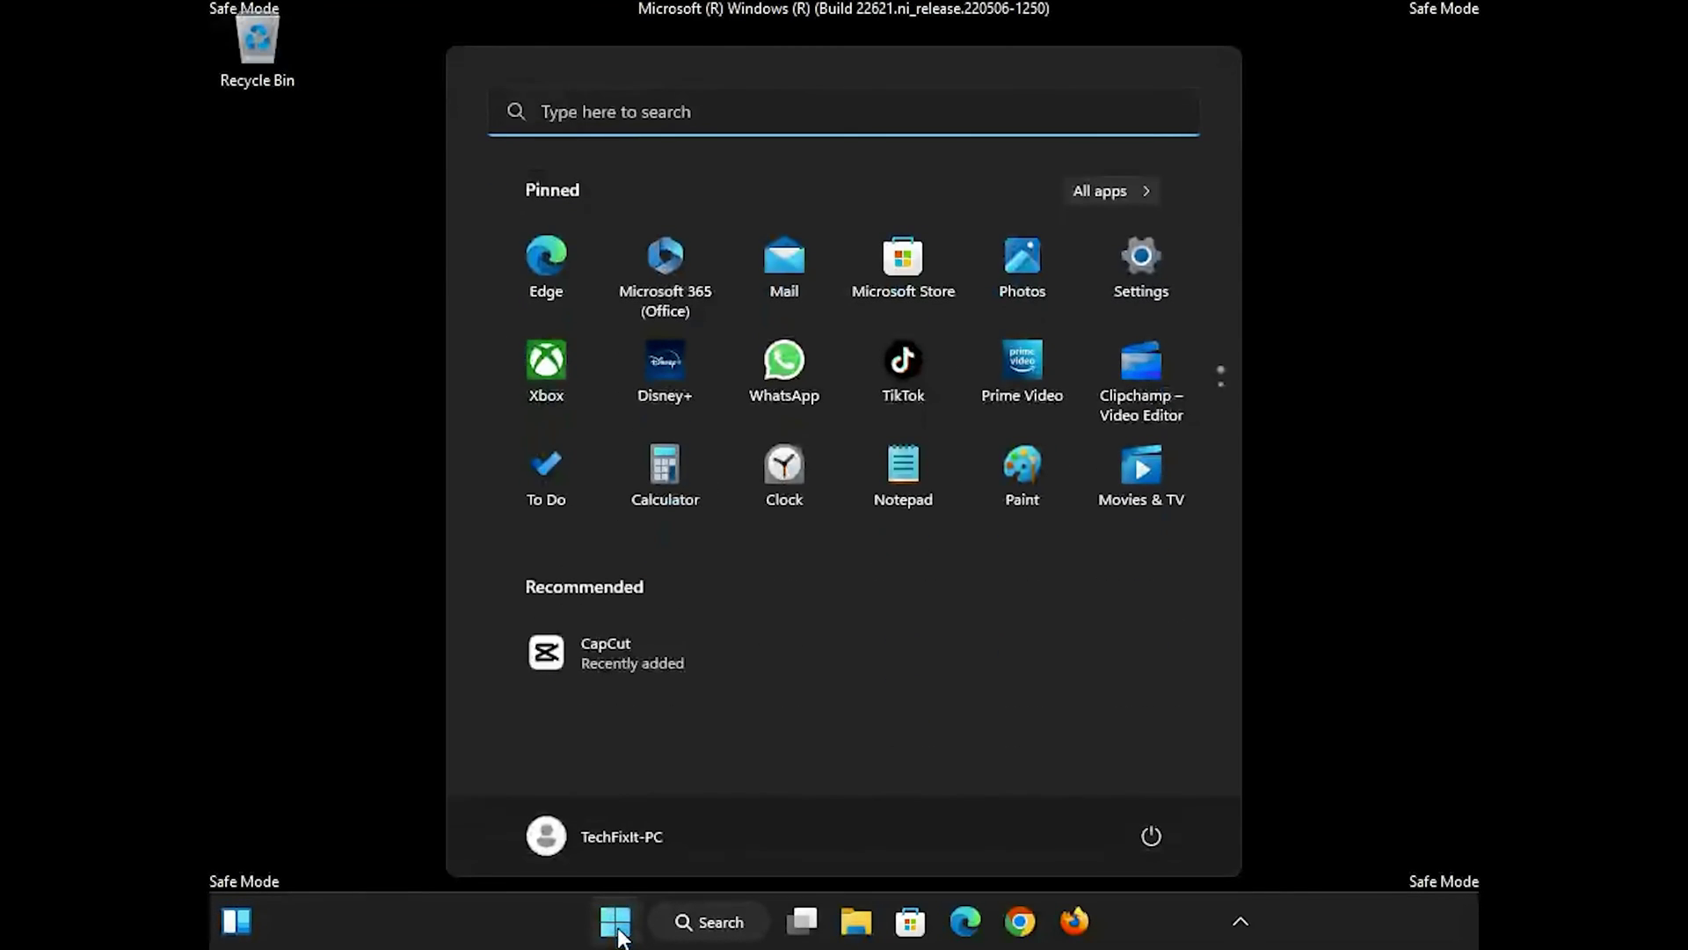
left_click(1150, 835)
left_click(1148, 786)
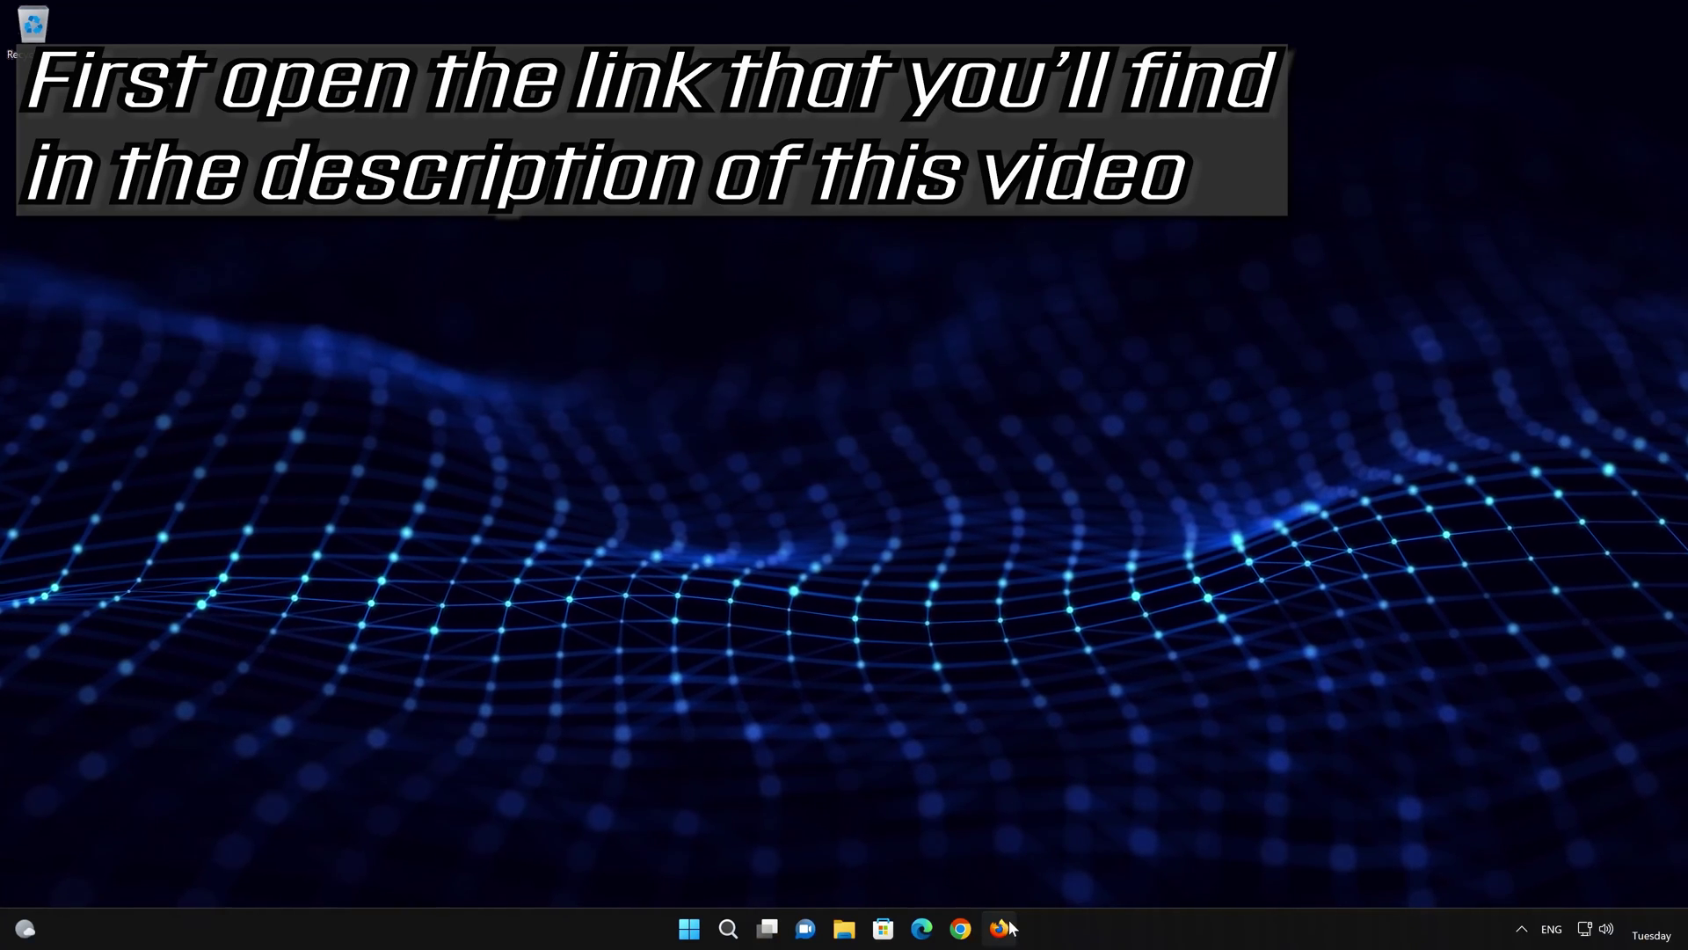
Switch to Firefox, download the Windows 11 Installation Media tool from the copied microsoft.com/software-download/windows11 link, and close the browser
left_click(1000, 927)
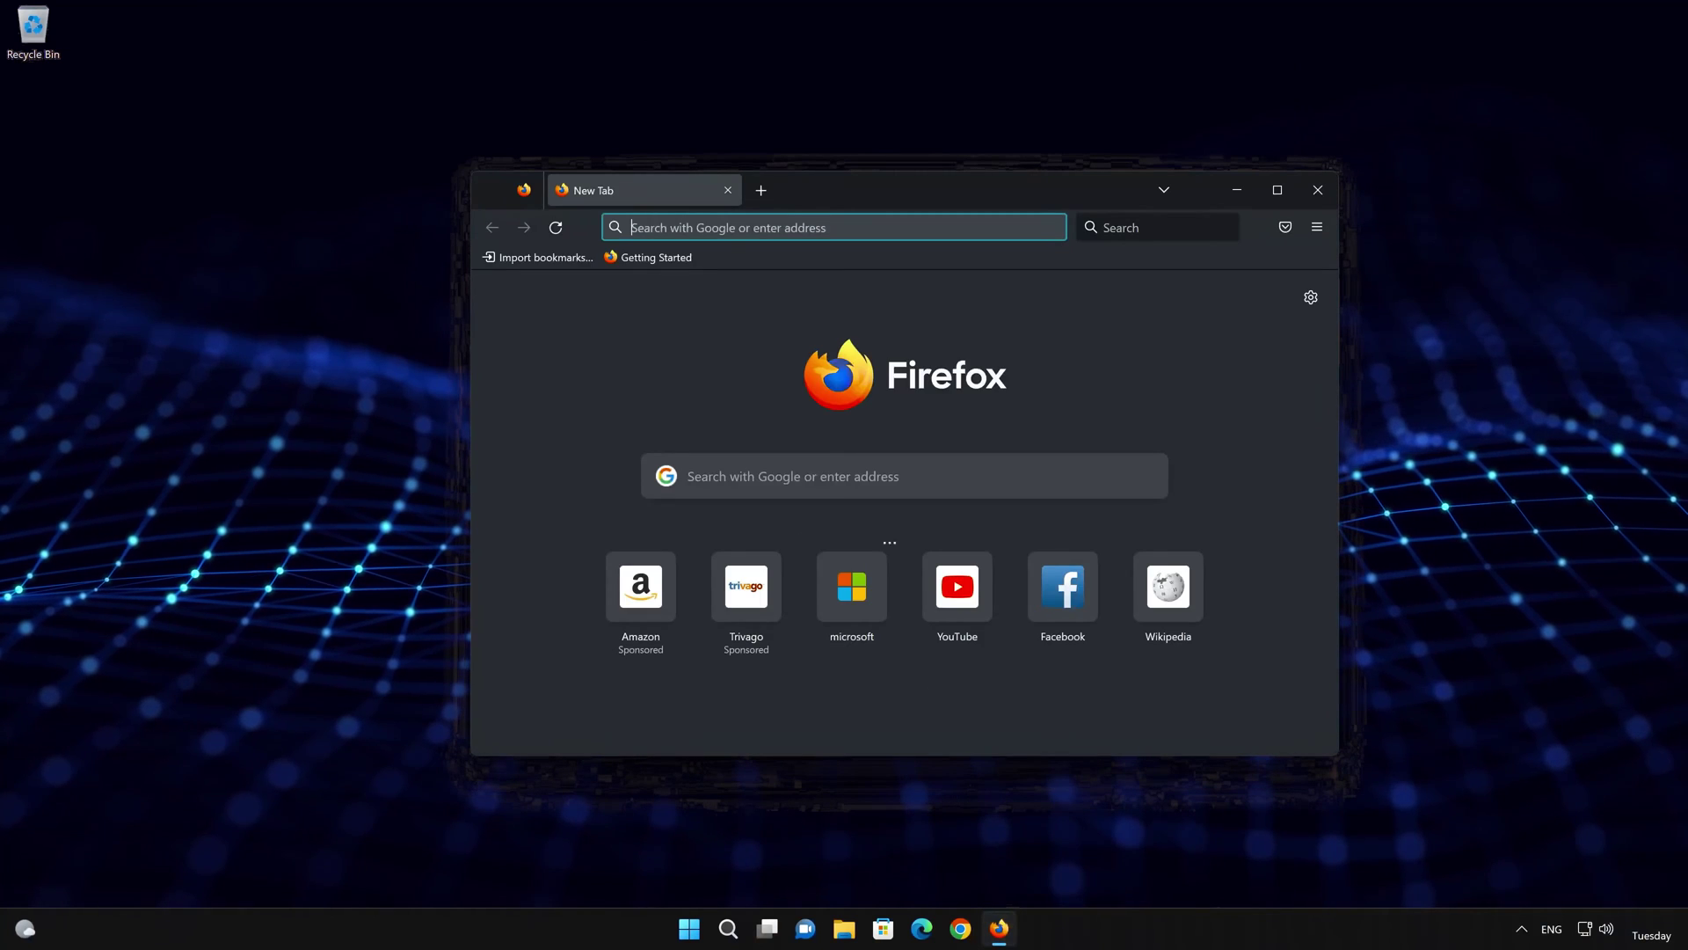
right_click(787, 227)
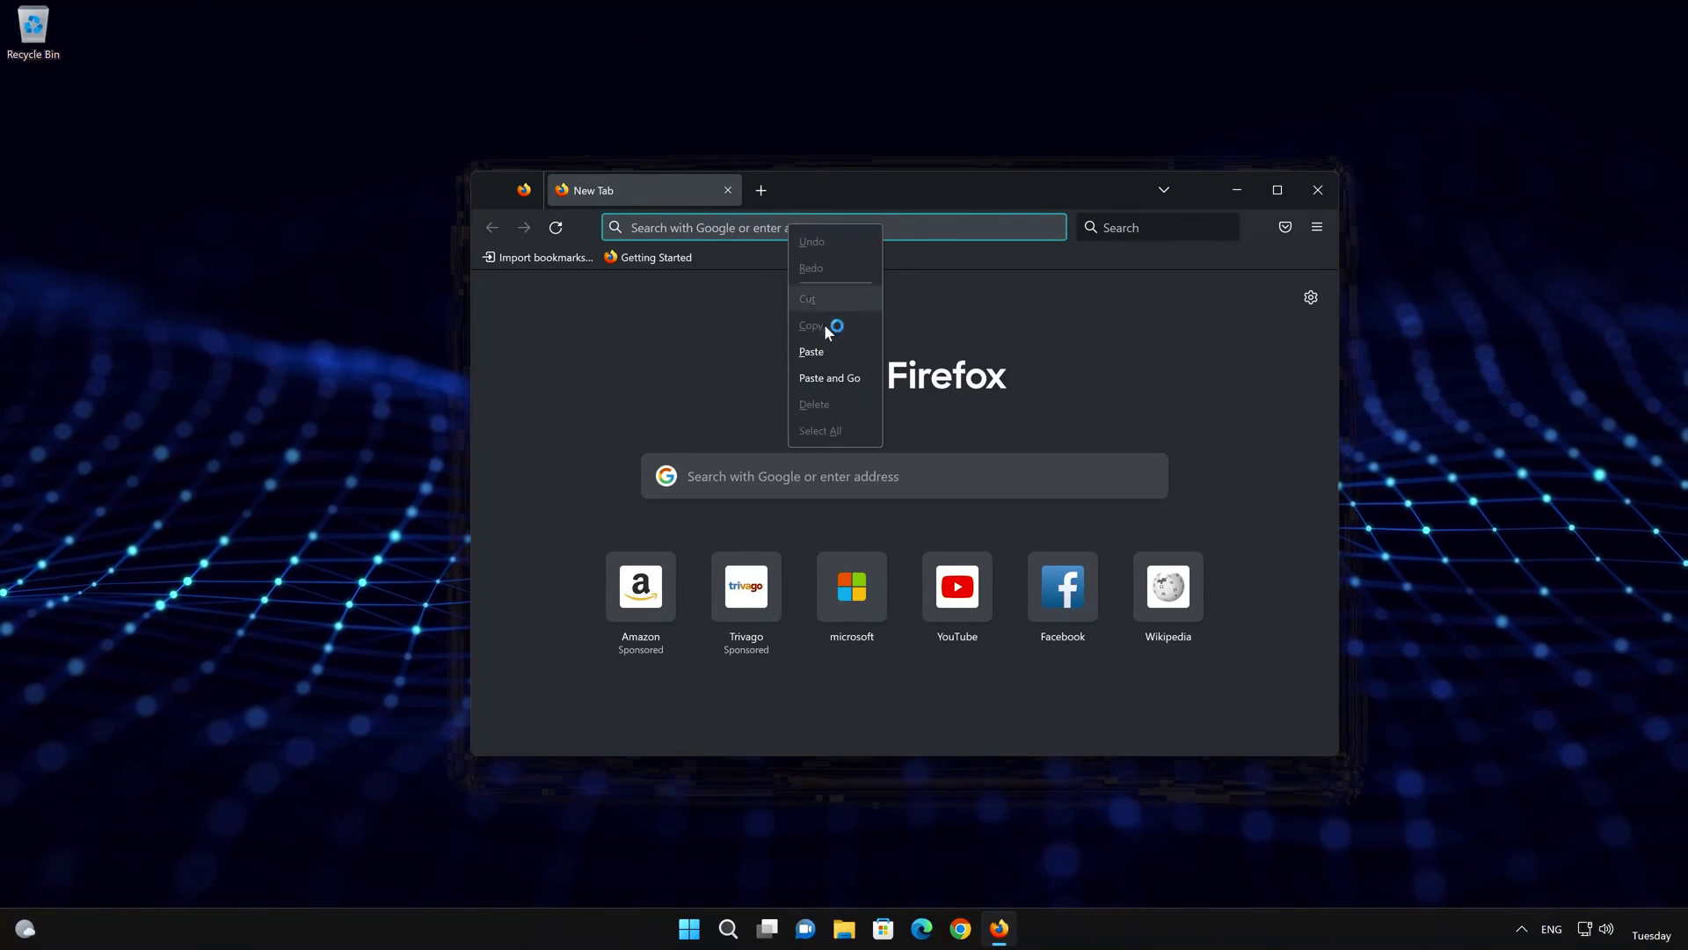
left_click(836, 378)
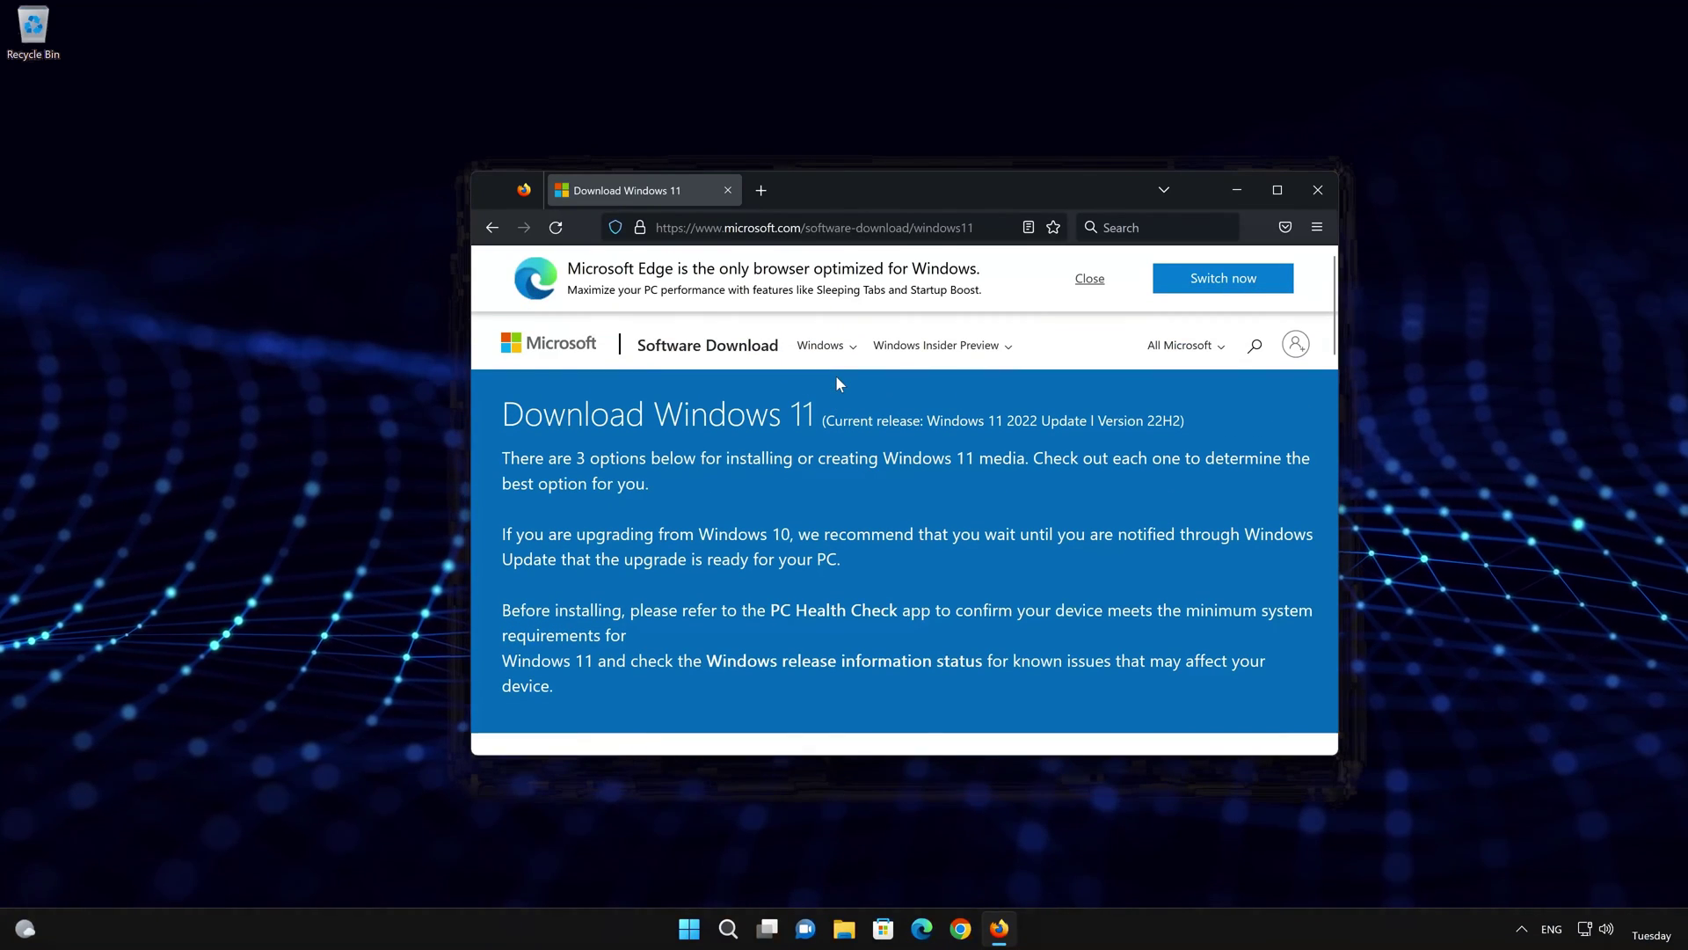
scroll(837, 384, "down", 8)
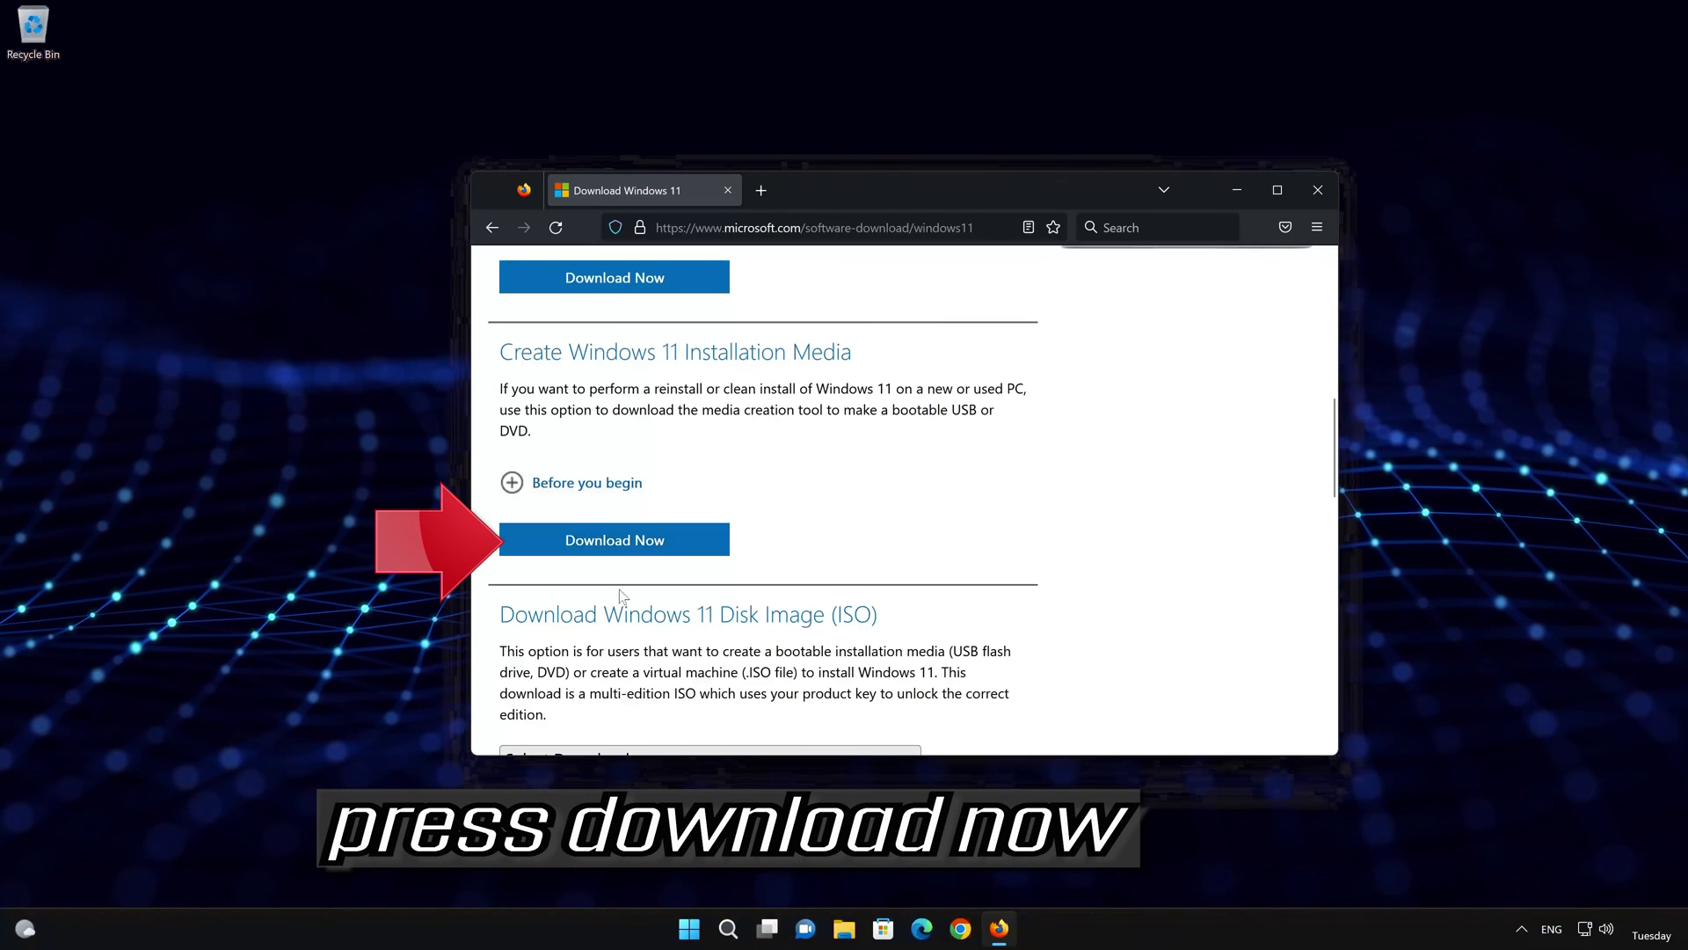
left_click(644, 543)
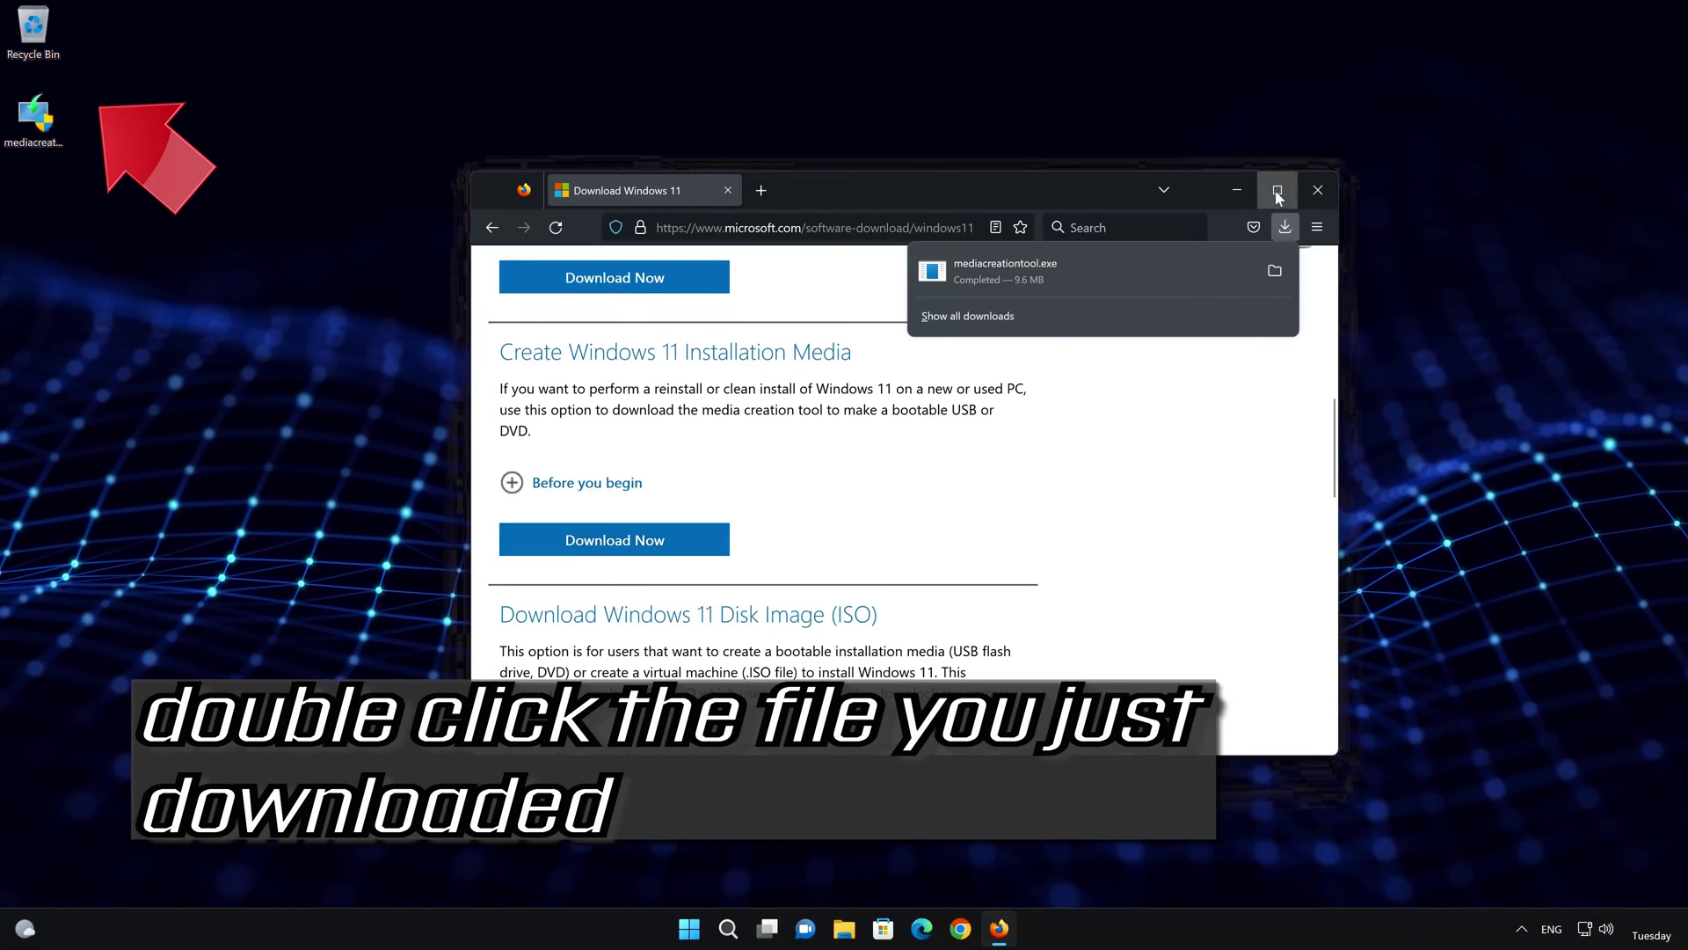
left_click(1315, 189)
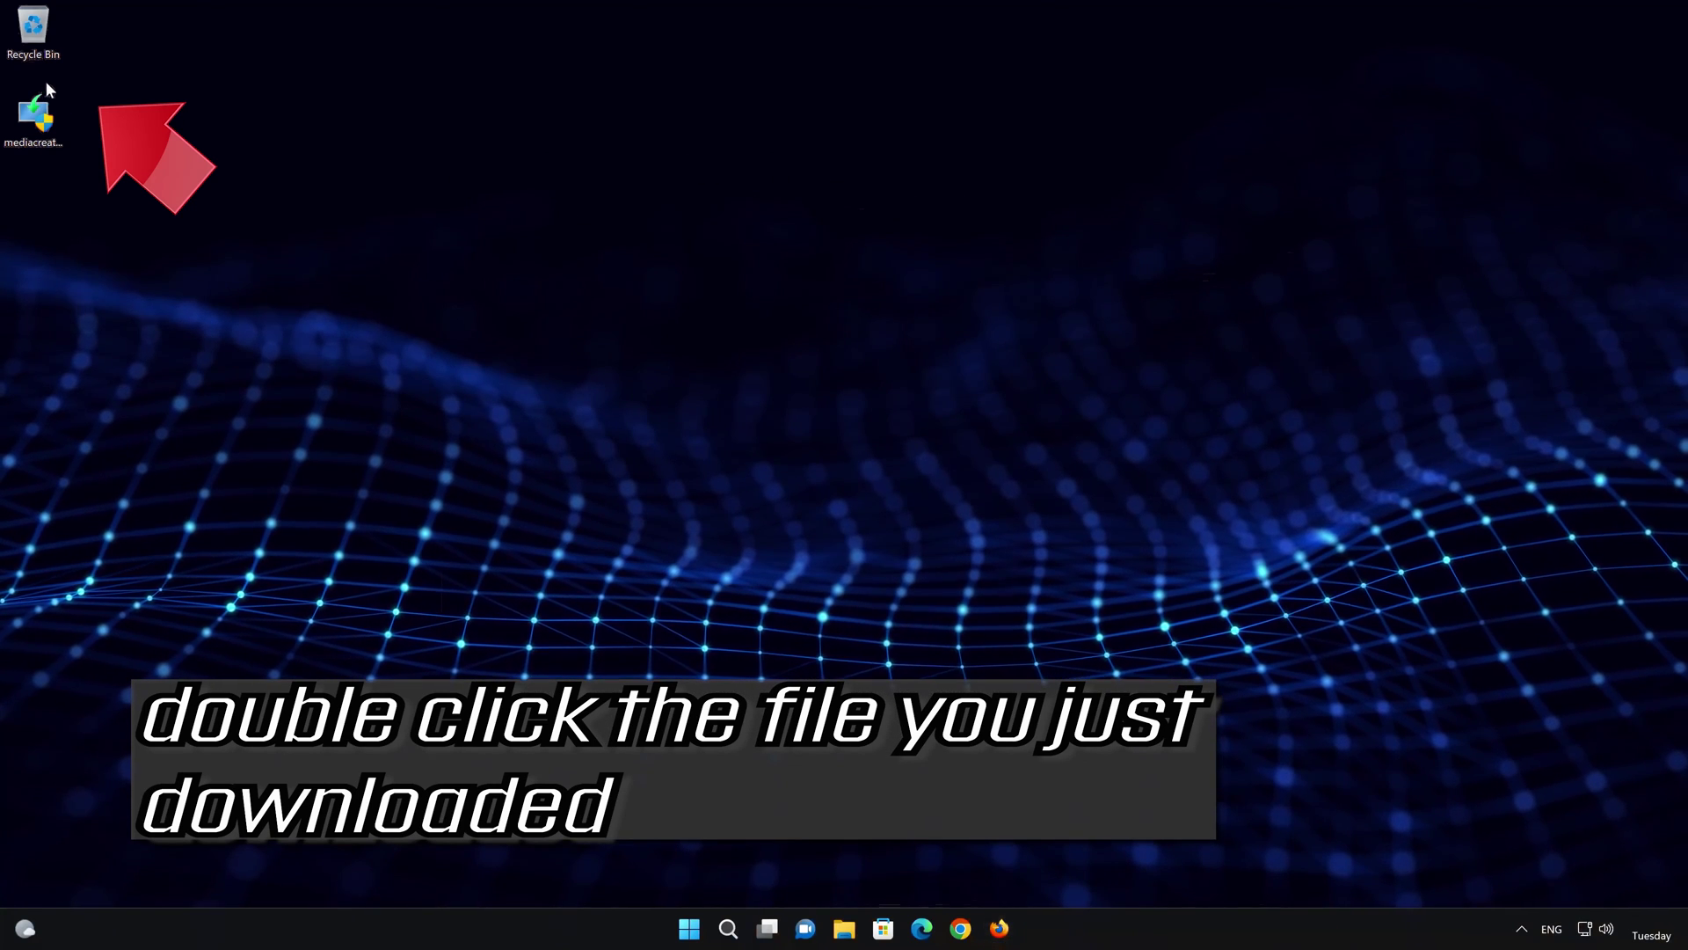
Run the downloaded mediacreationtool with permission to make changes, accept the license terms, and keep the recommended language and edition
double_click(34, 141)
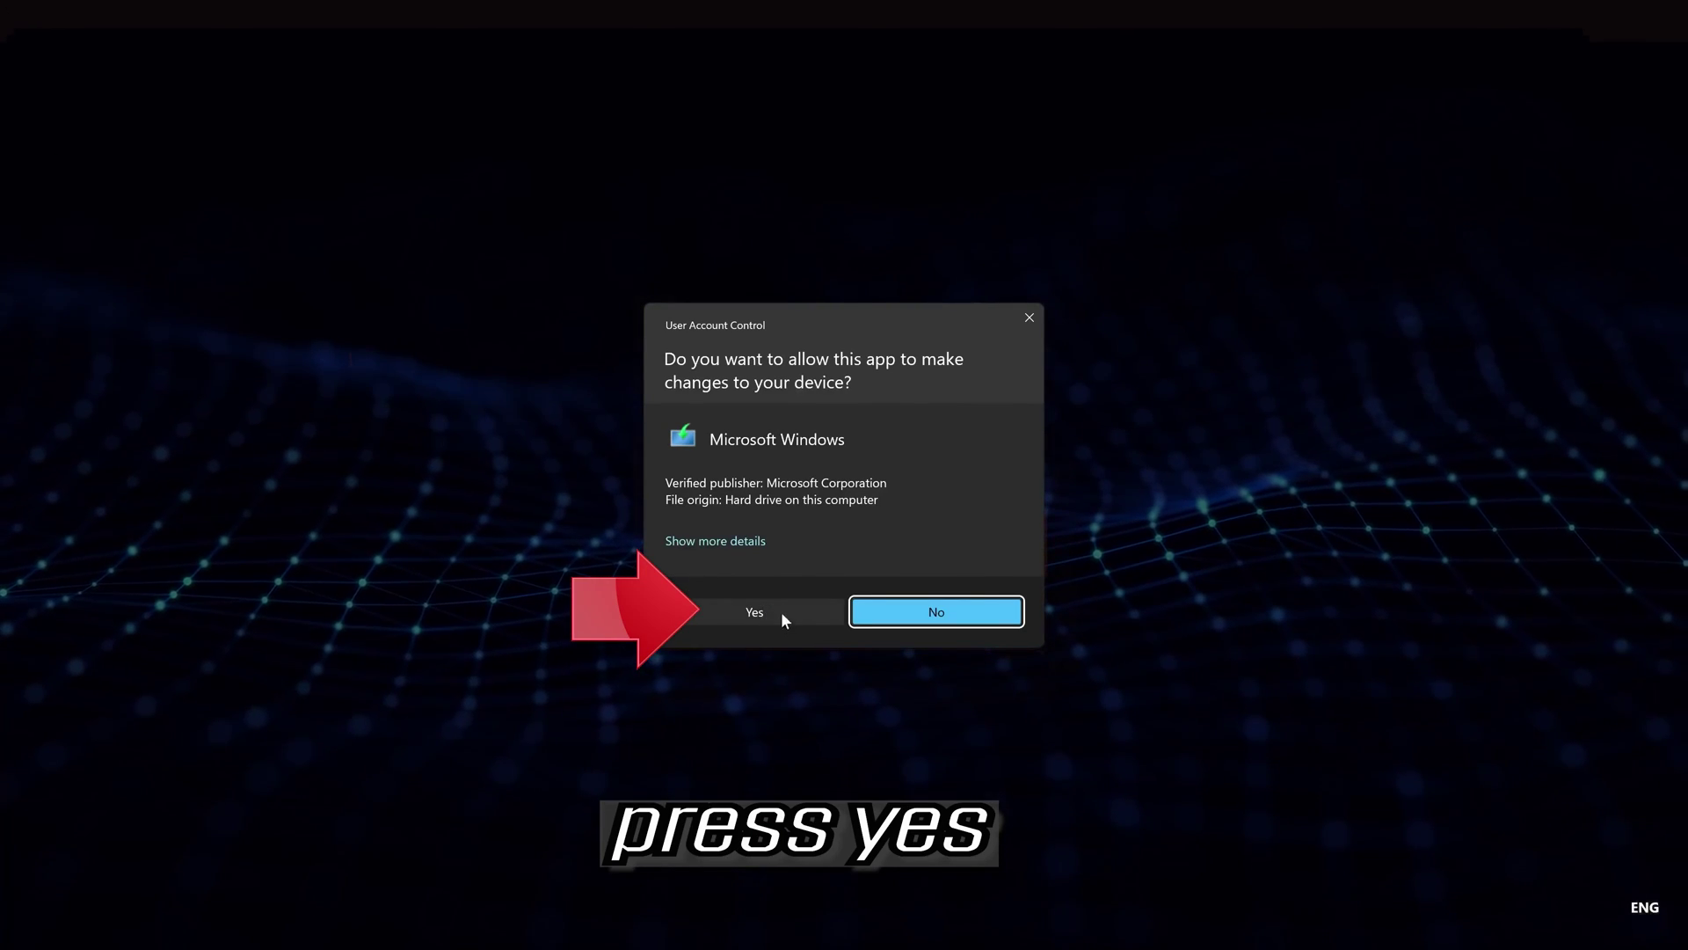
left_click(746, 614)
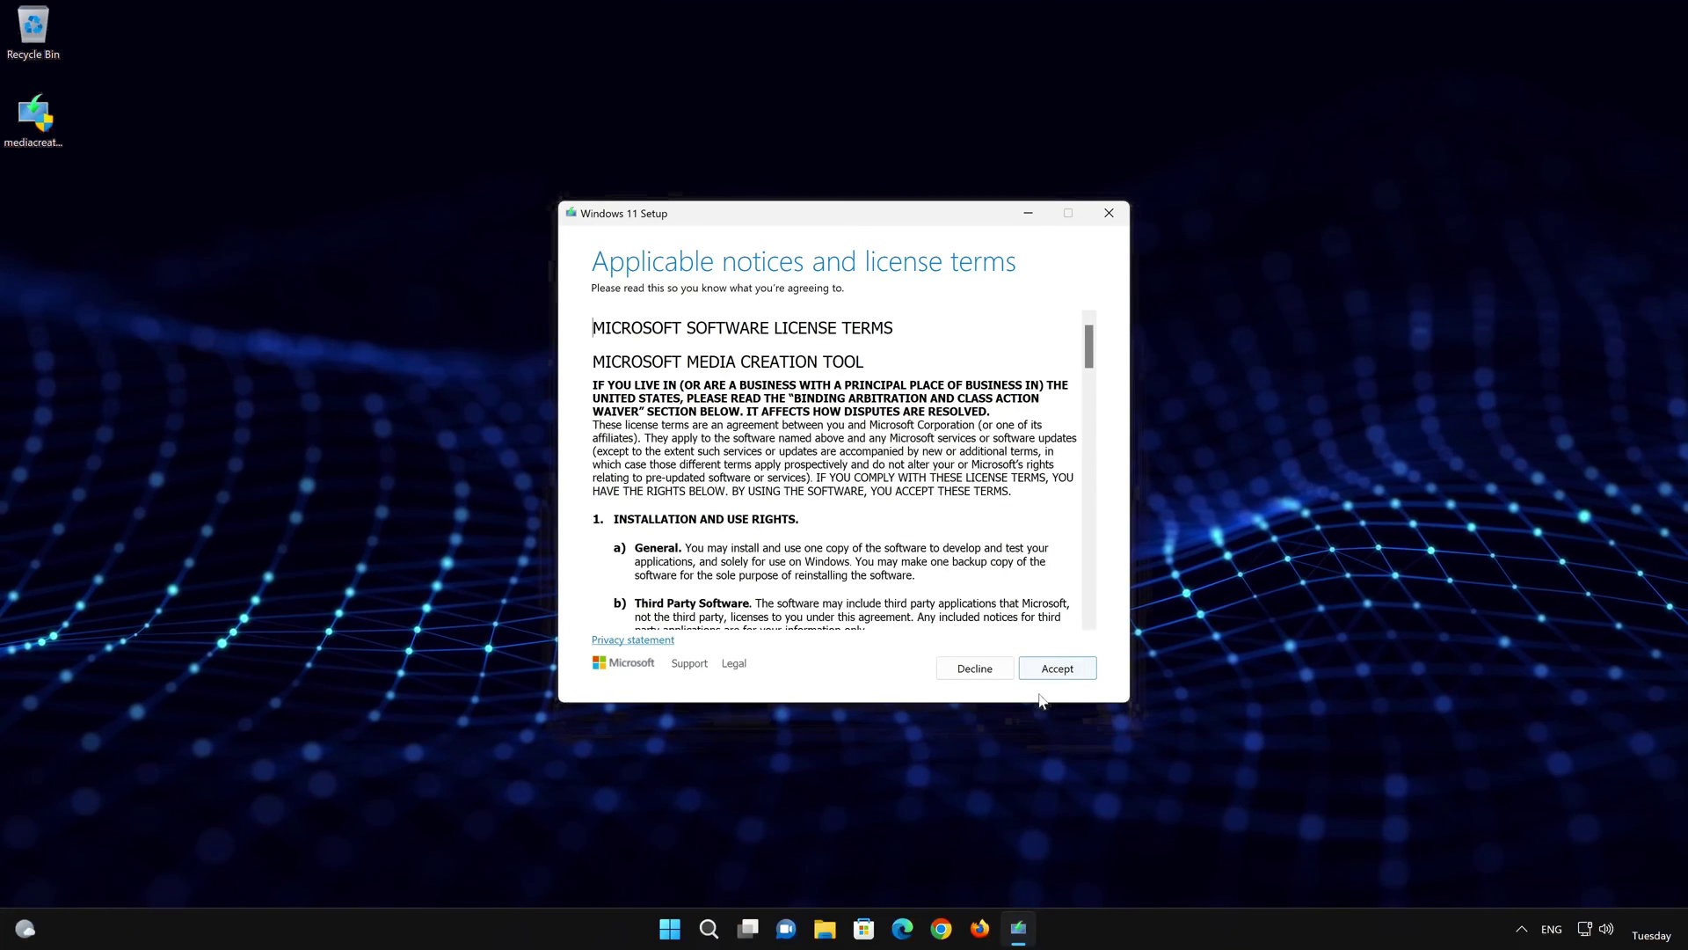
left_click(1058, 670)
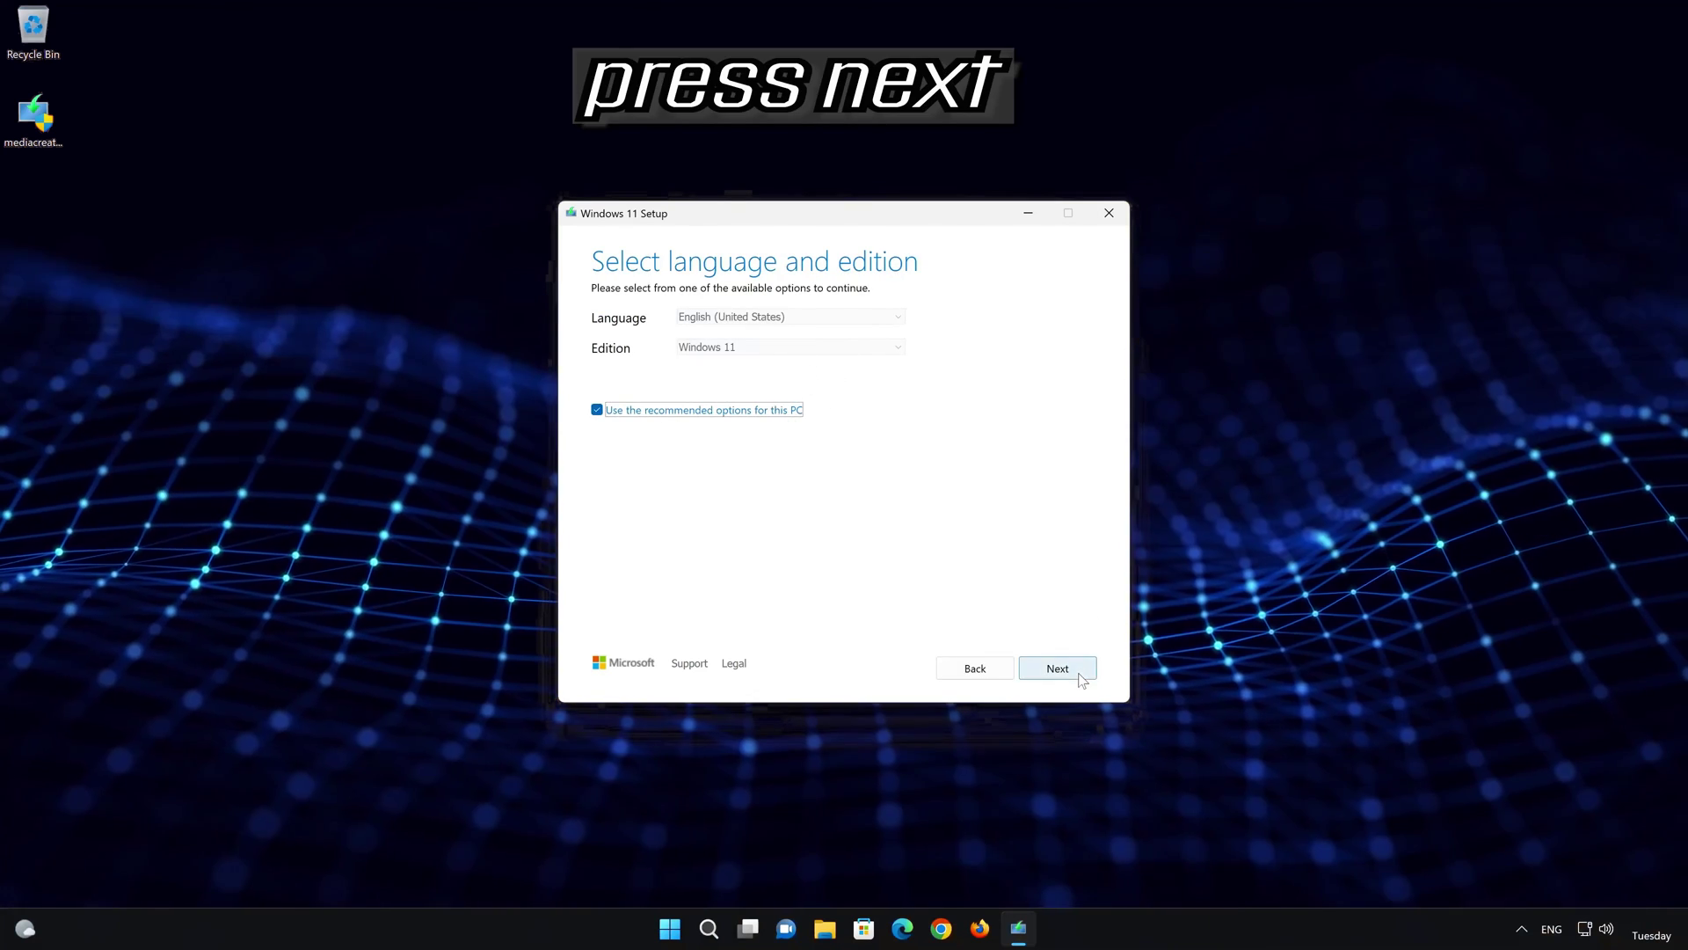
left_click(1078, 676)
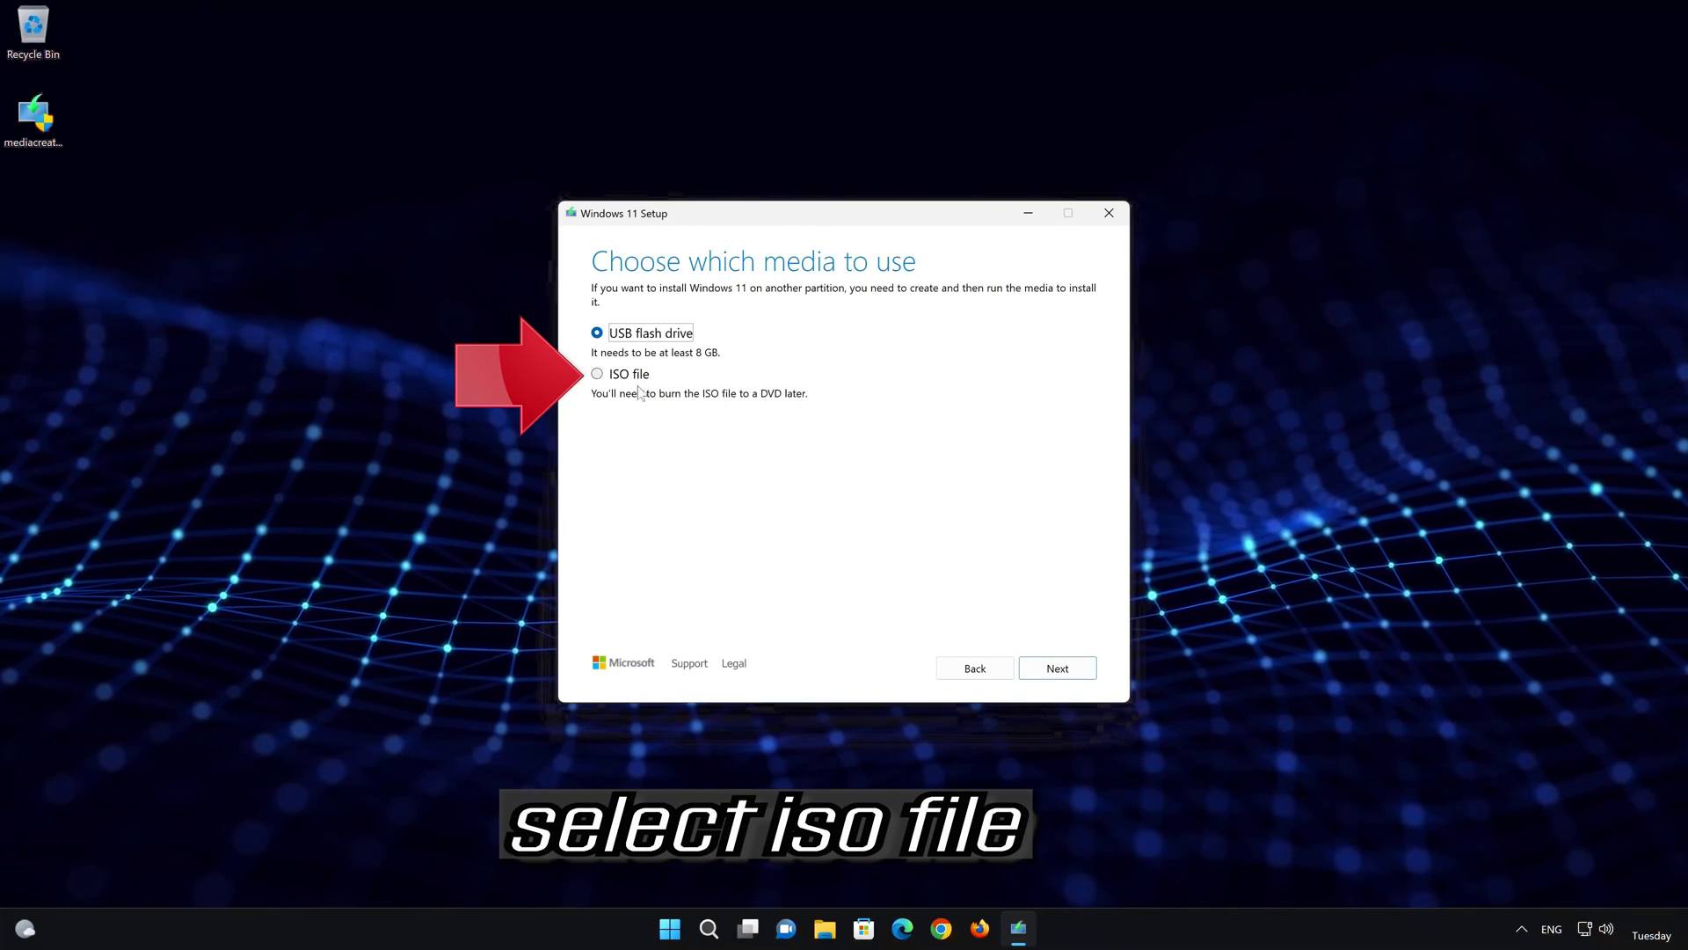
Choose ISO file as the media, save it to the Desktop as "Windows 11", and finish the media creation setup
left_click(606, 384)
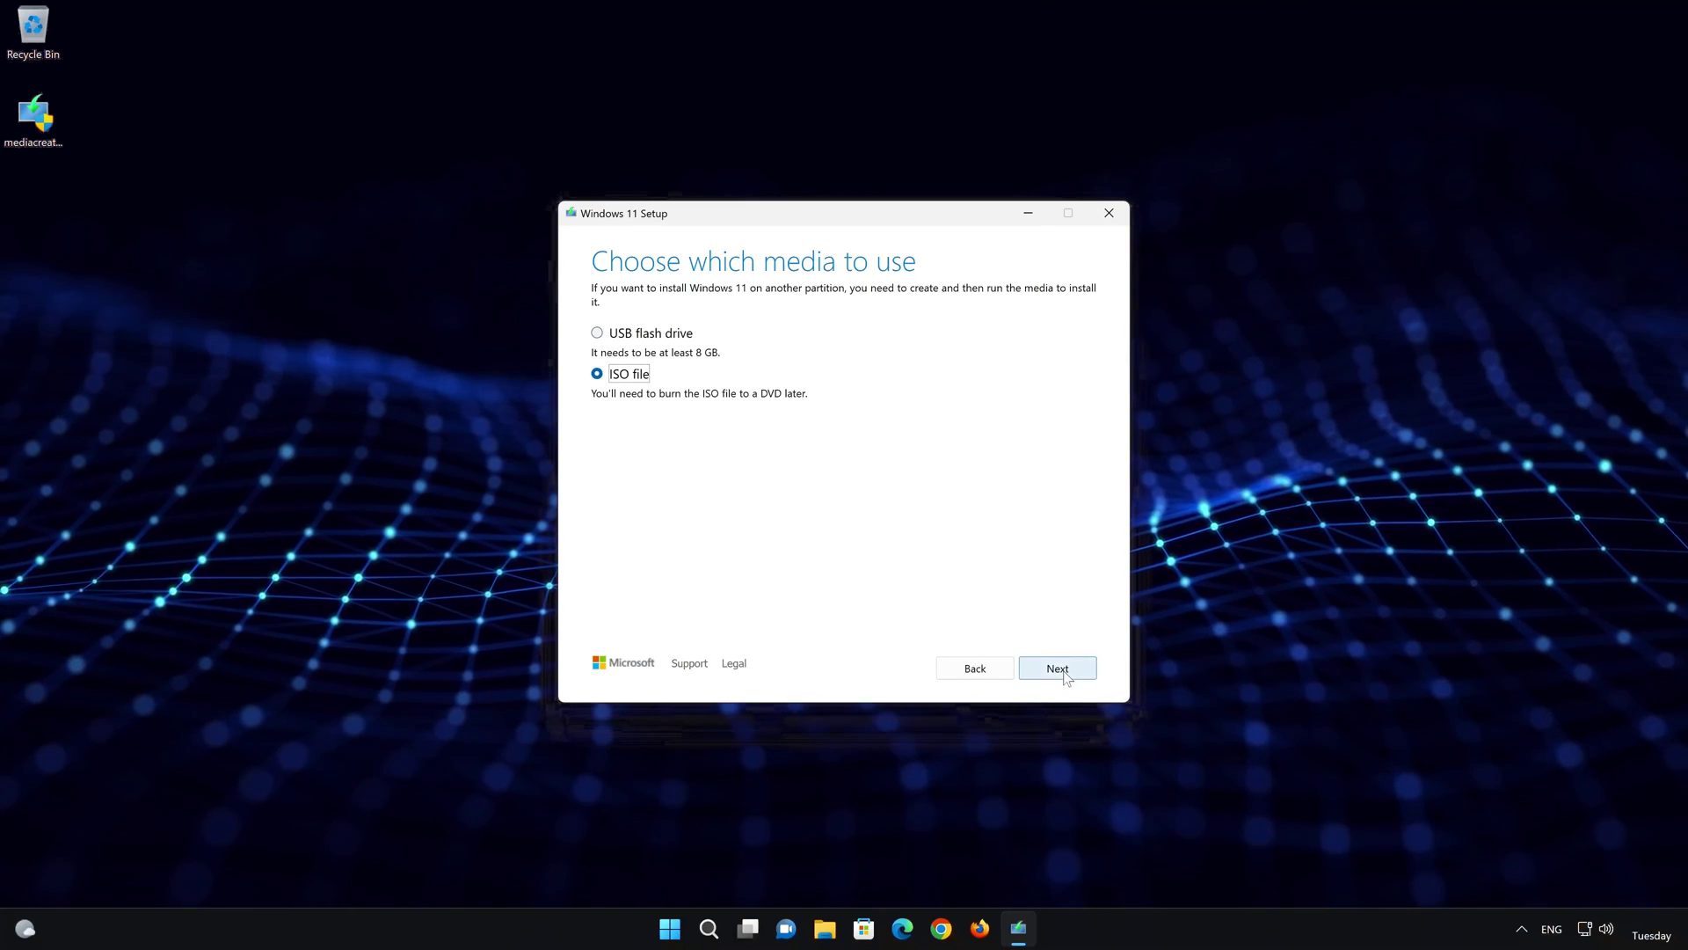
left_click(1063, 673)
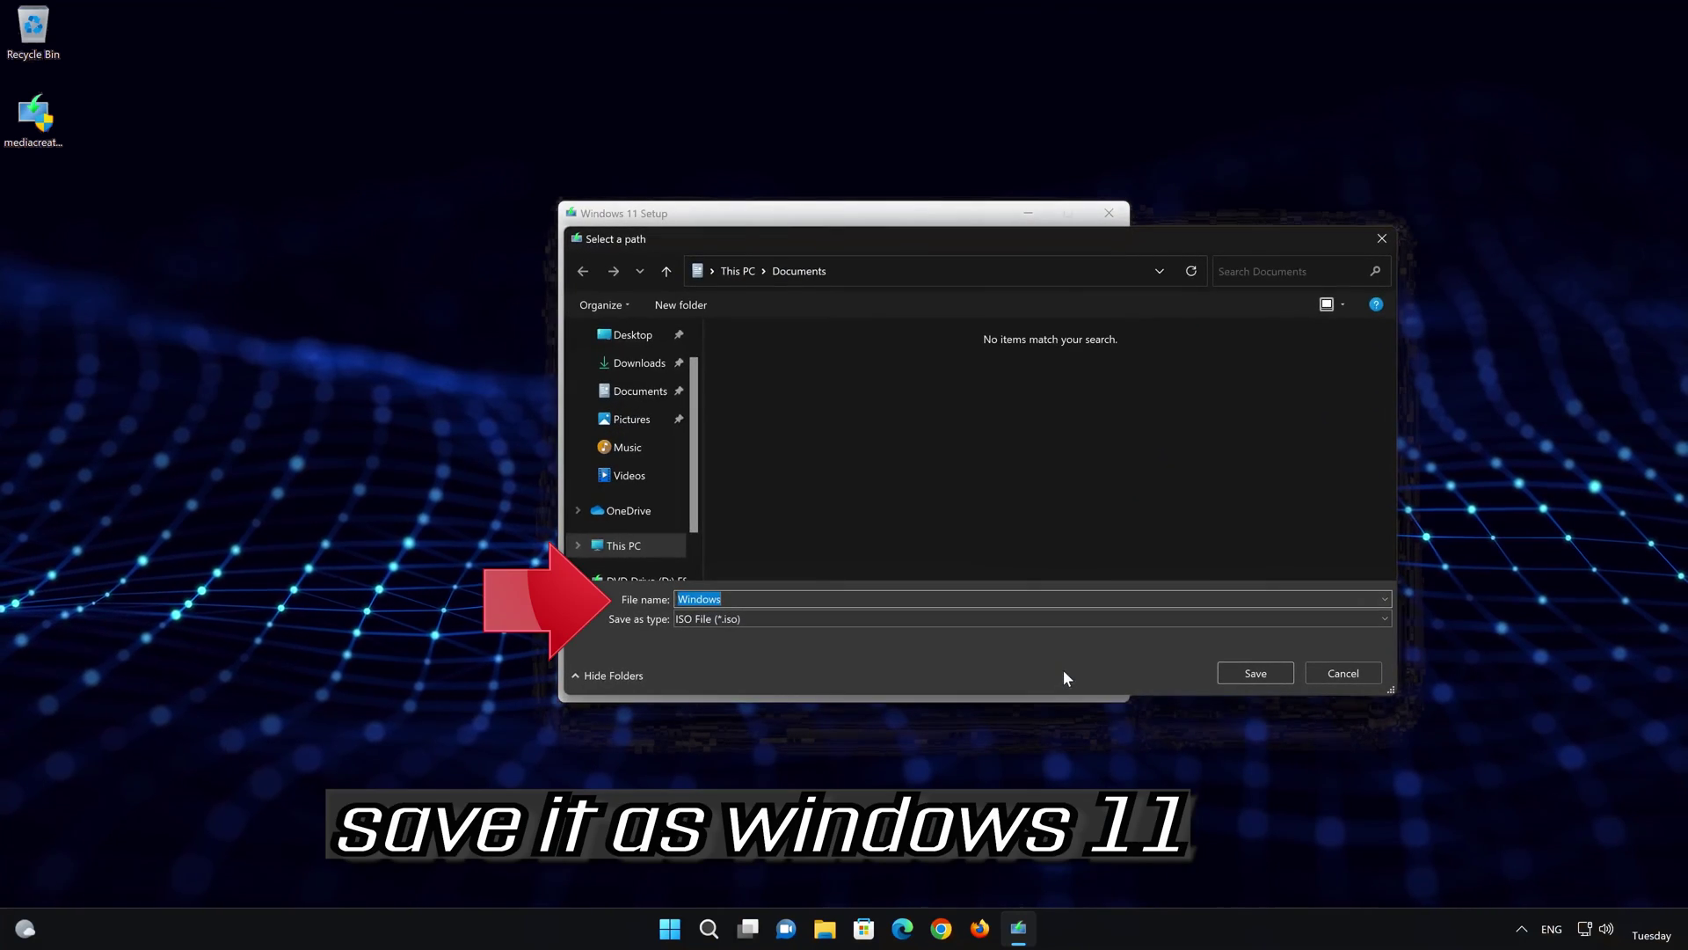
left_click(814, 600)
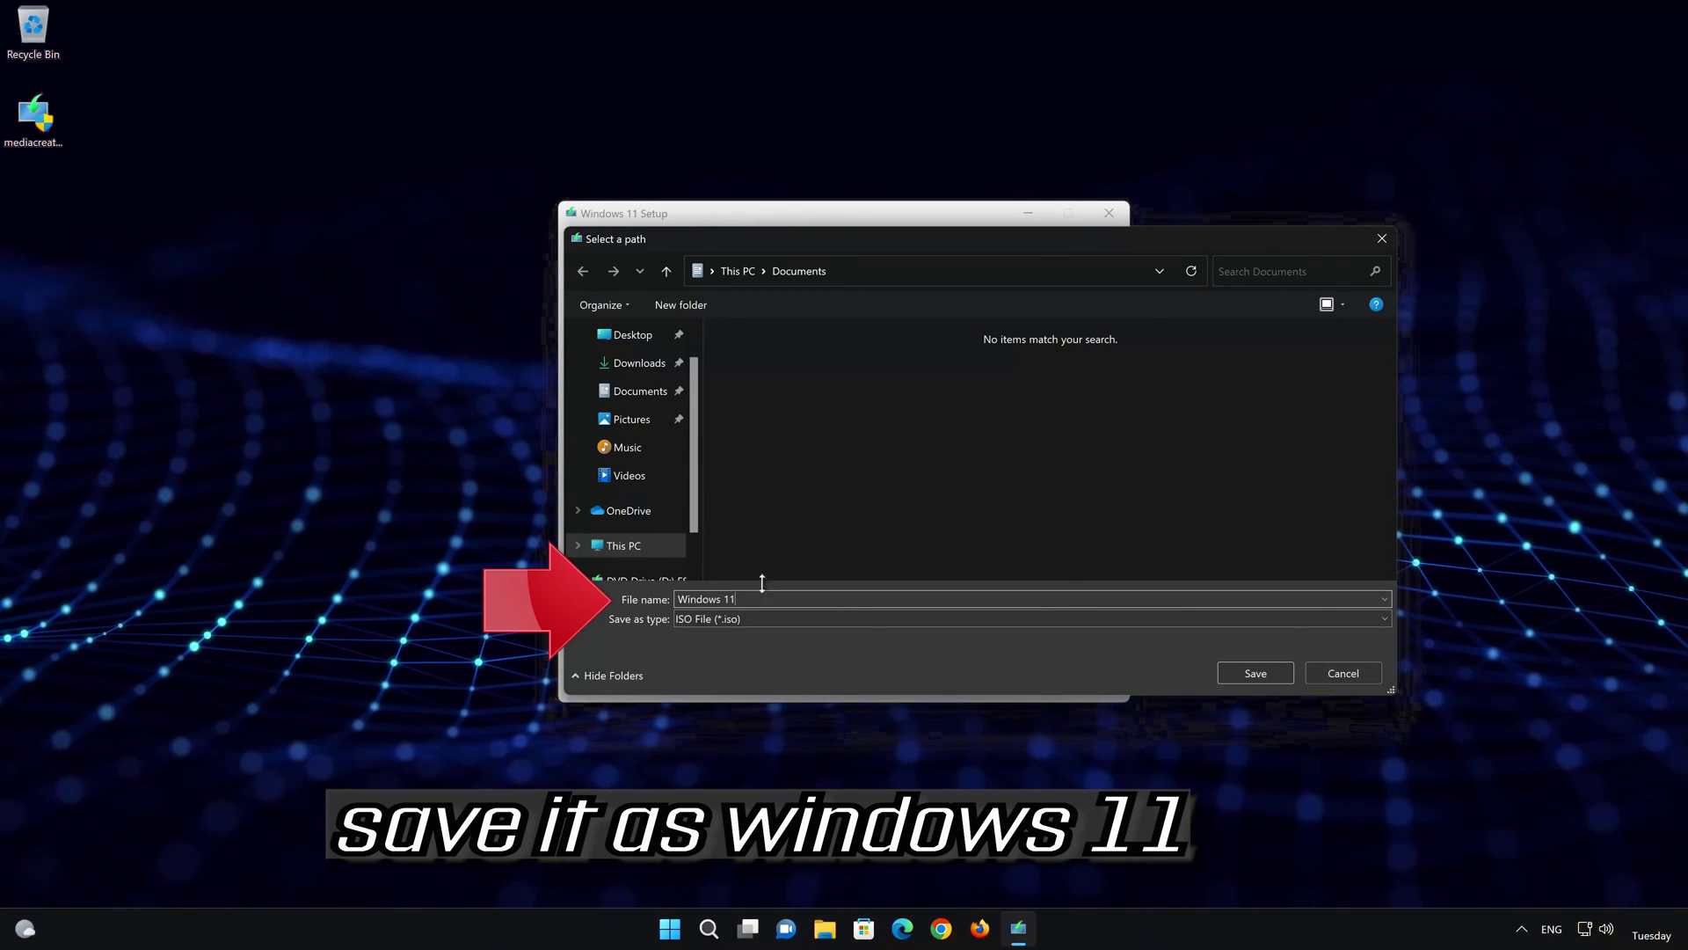
type("11")
left_click(642, 342)
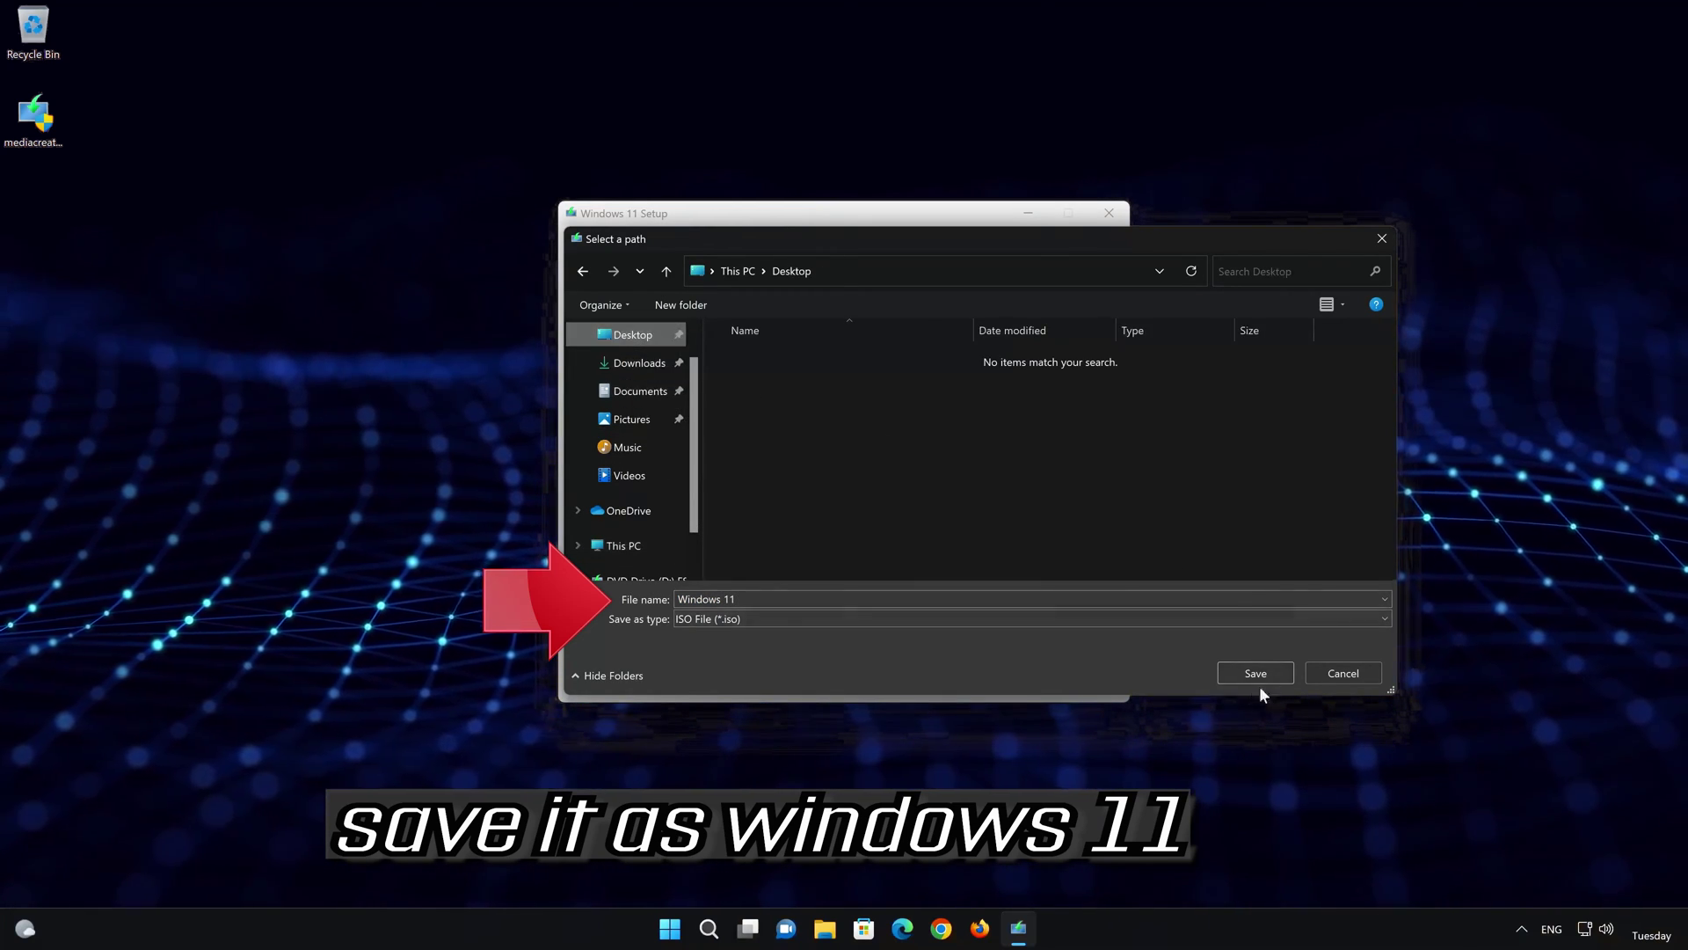
left_click(1269, 673)
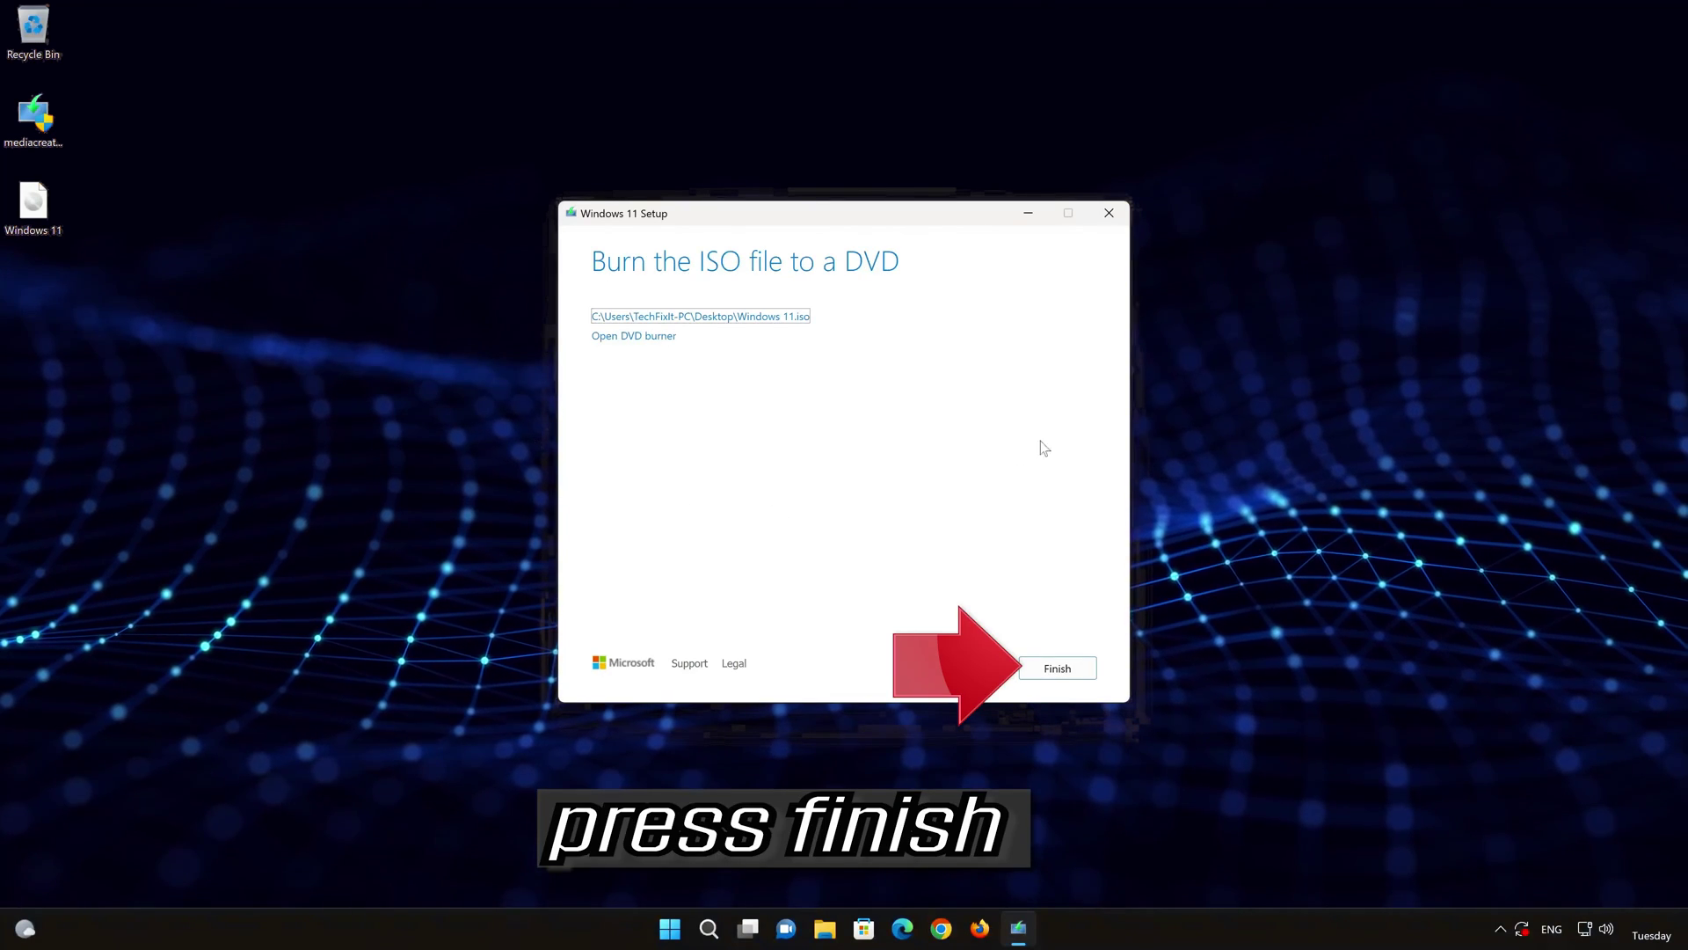
left_click(1052, 667)
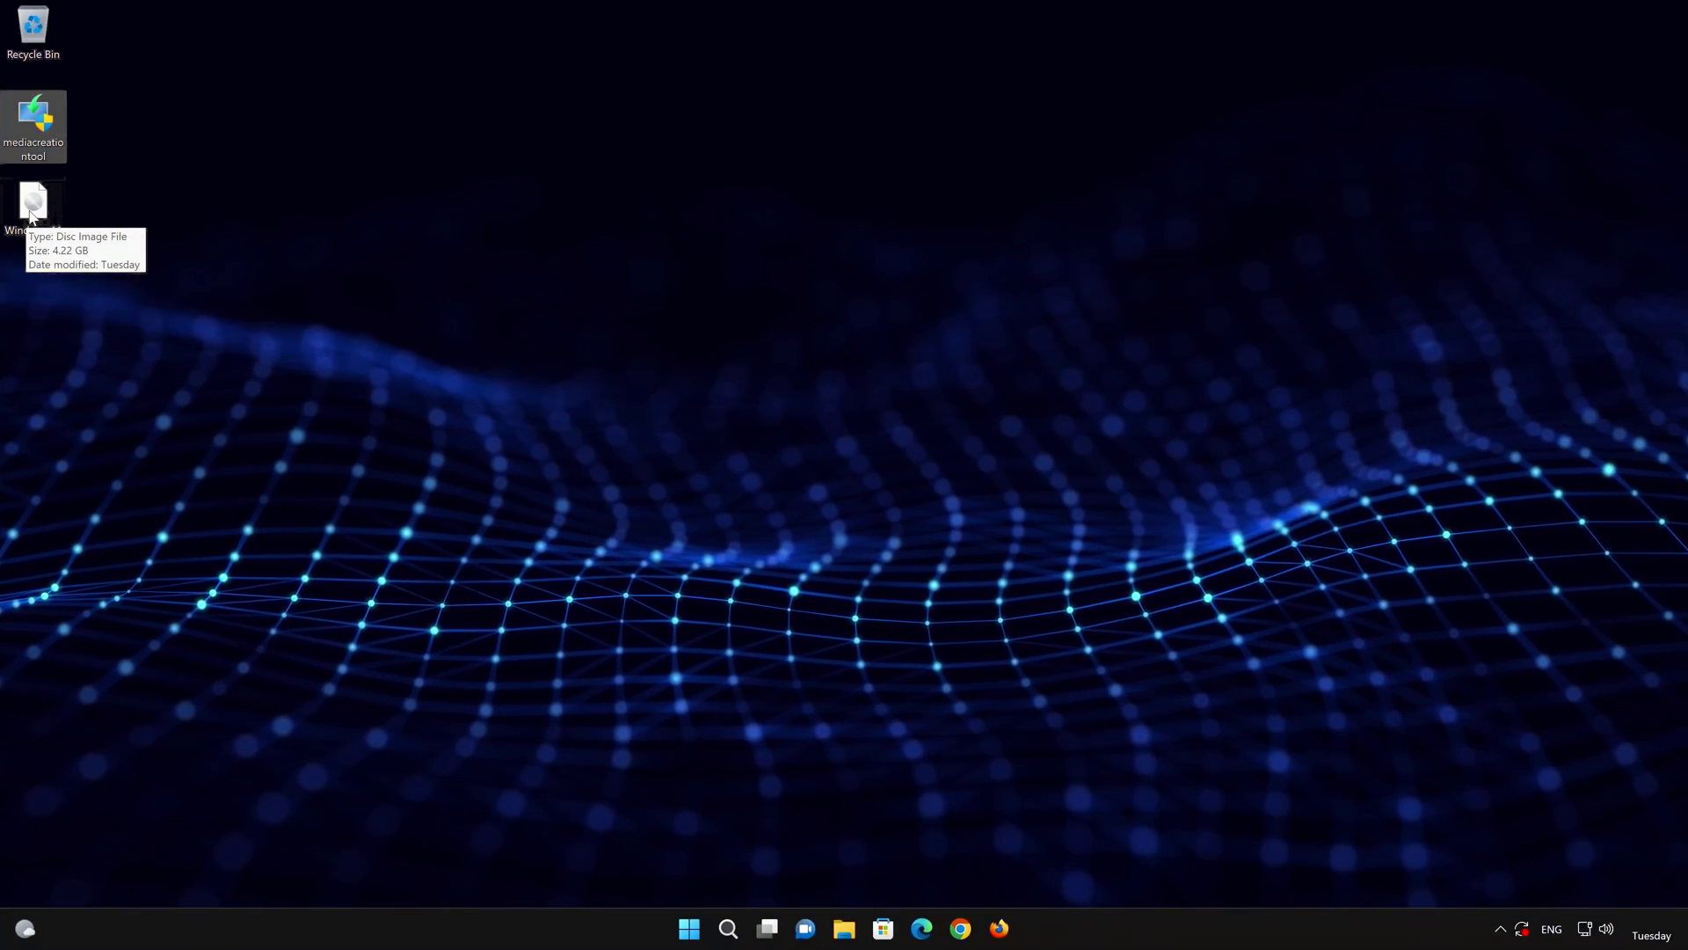
Mount the Windows 11 ISO from the desktop, run its setup application with permission to make changes, and close the File Explorer window
double_click(30, 215)
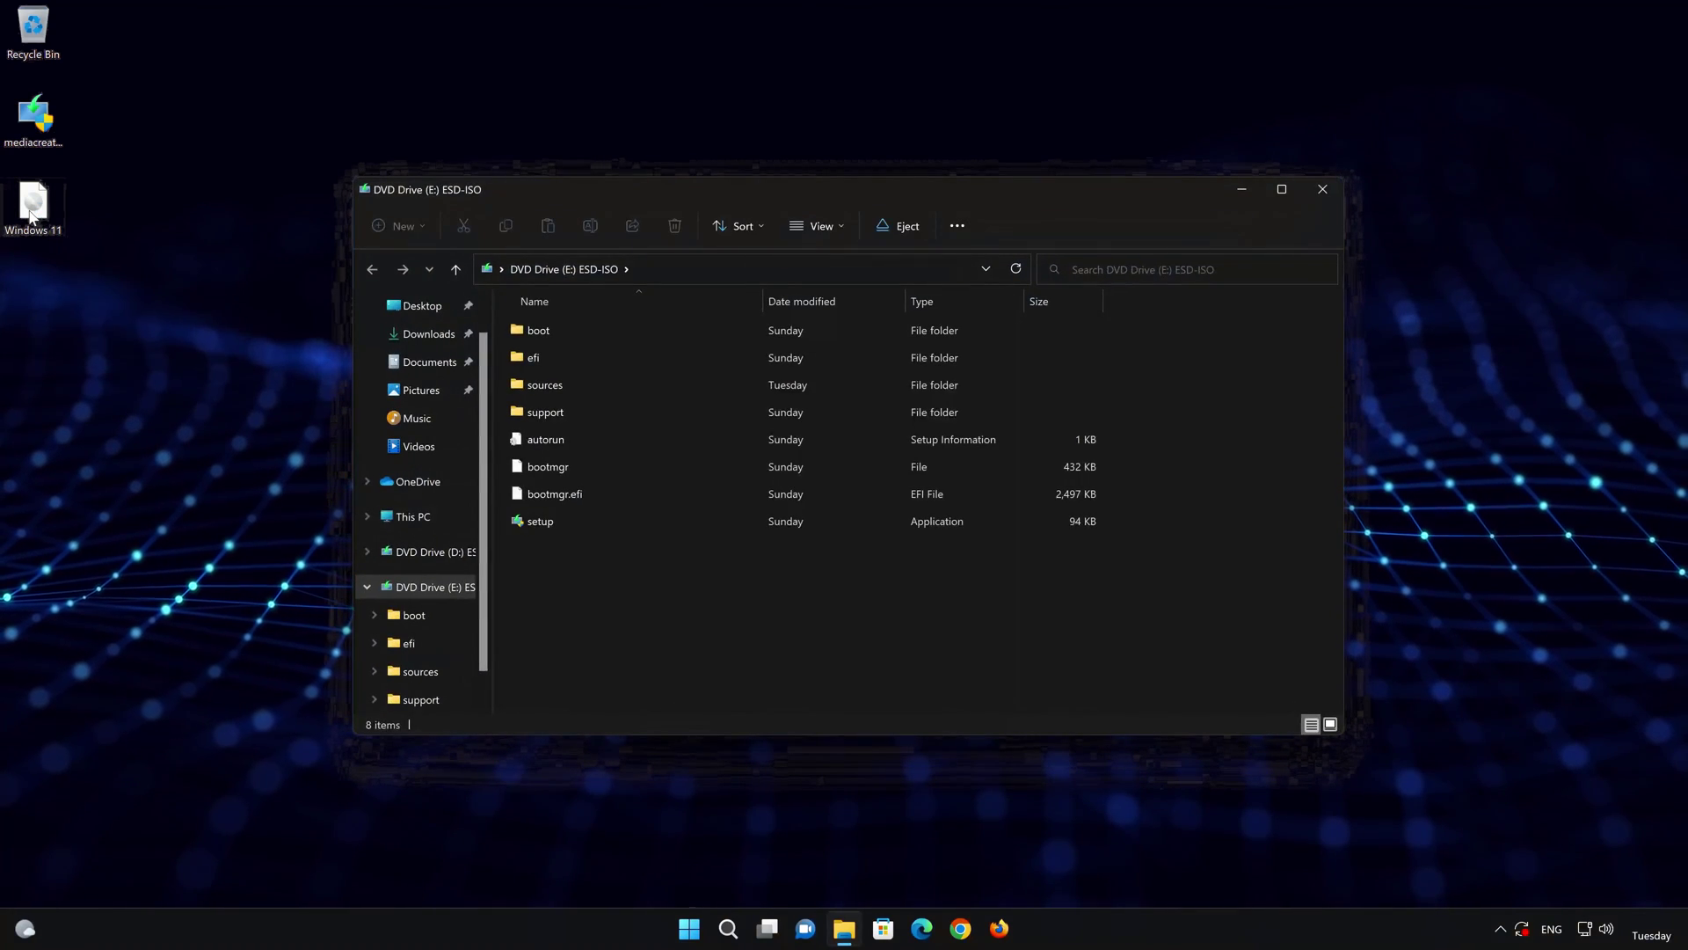
double_click(633, 522)
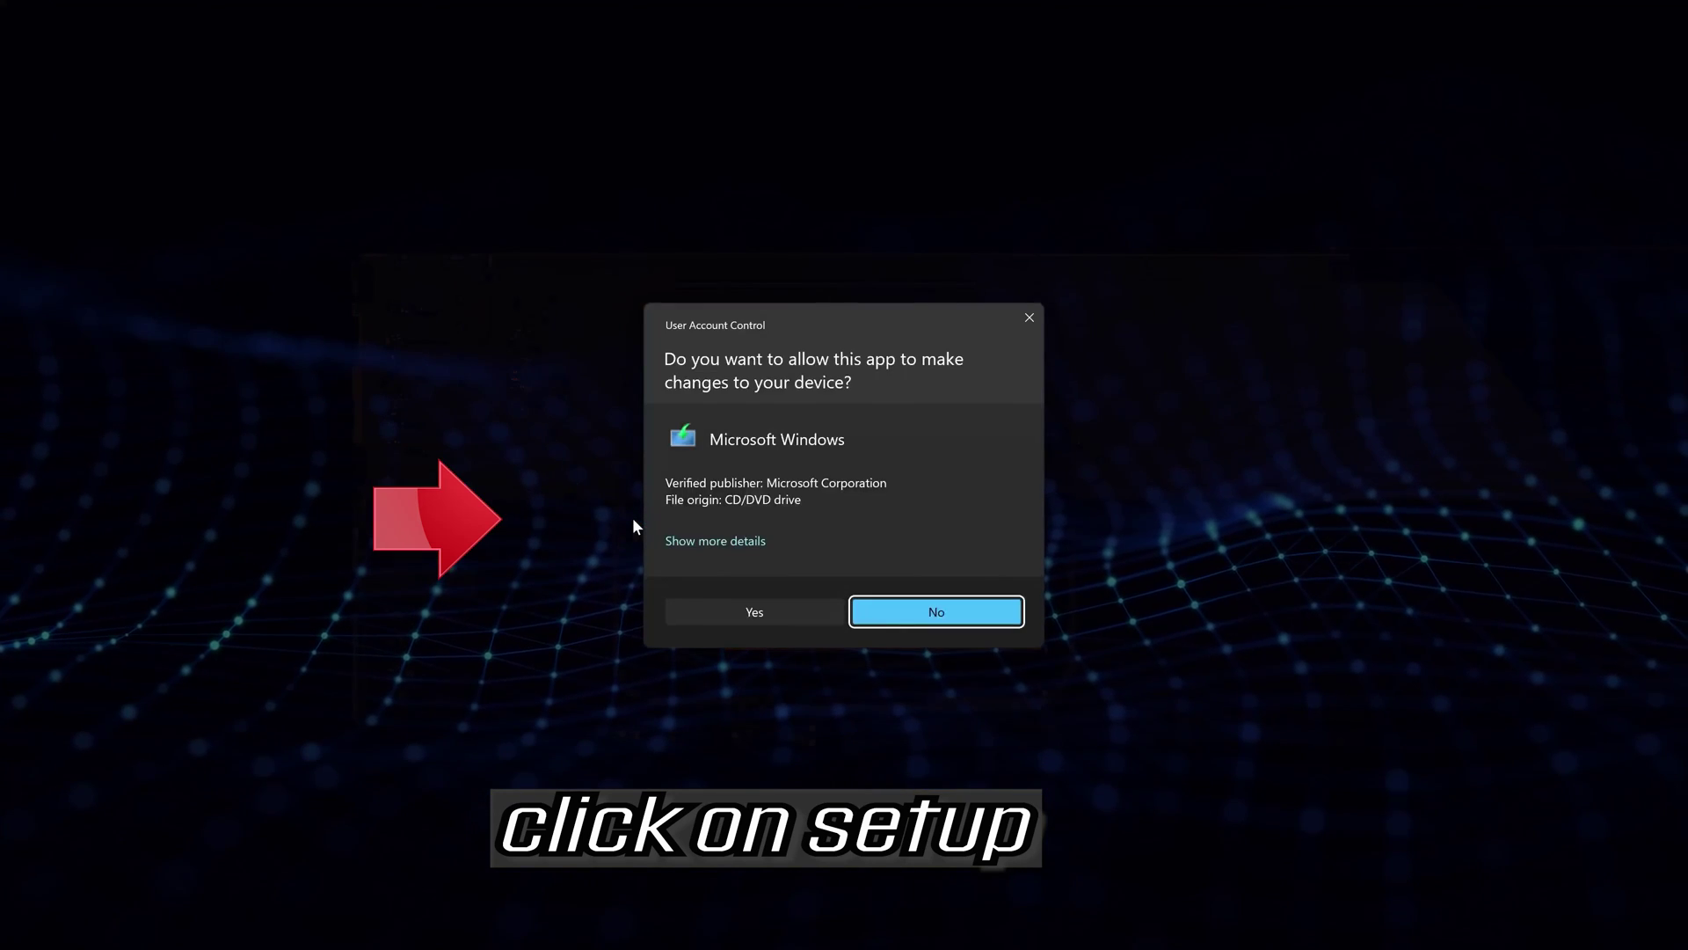
left_click(749, 613)
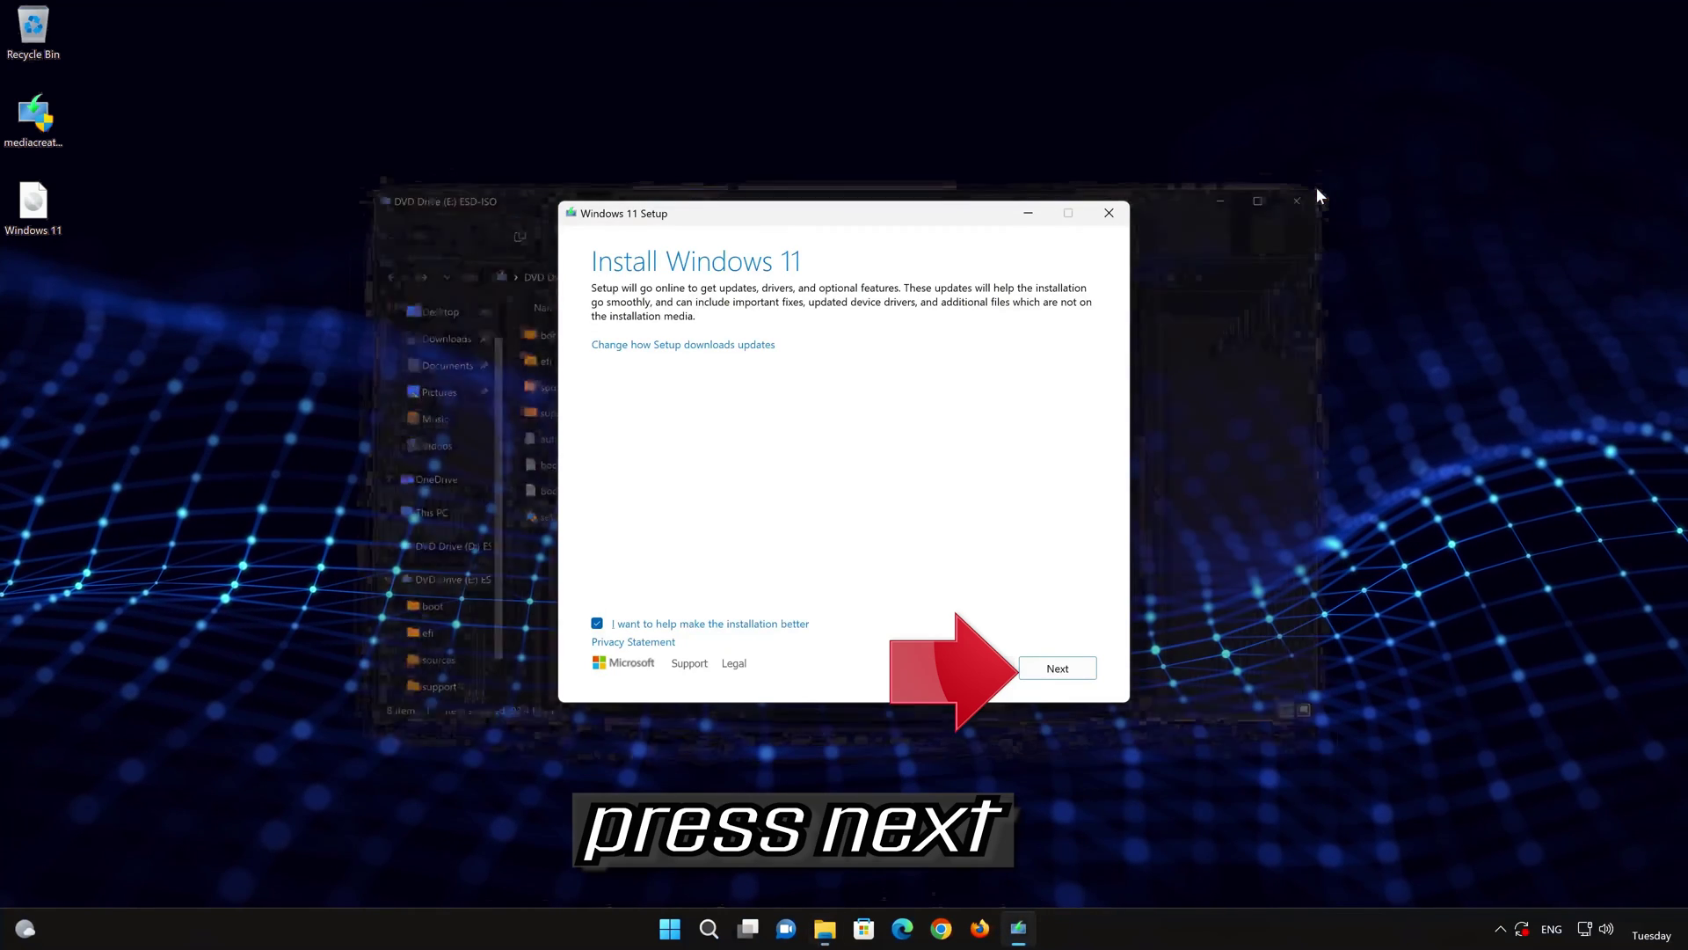
left_click(1316, 190)
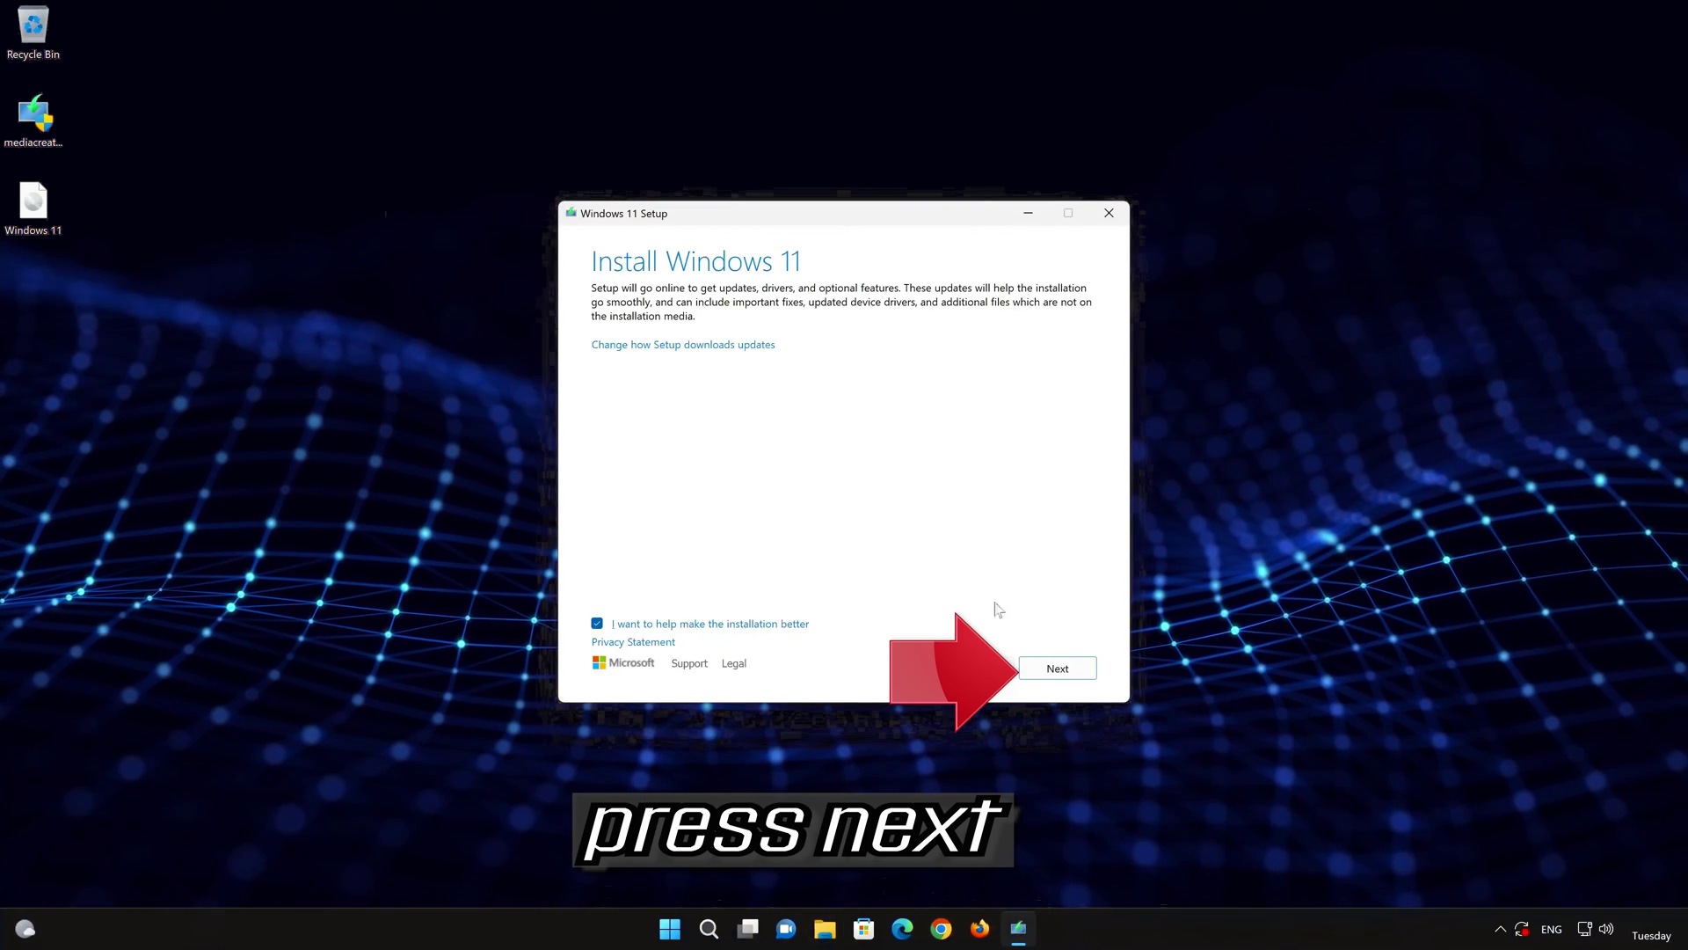
Continue through Windows 11 Setup, accept the license terms, and start installing Windows 11 Pro while keeping personal files and apps
left_click(1064, 675)
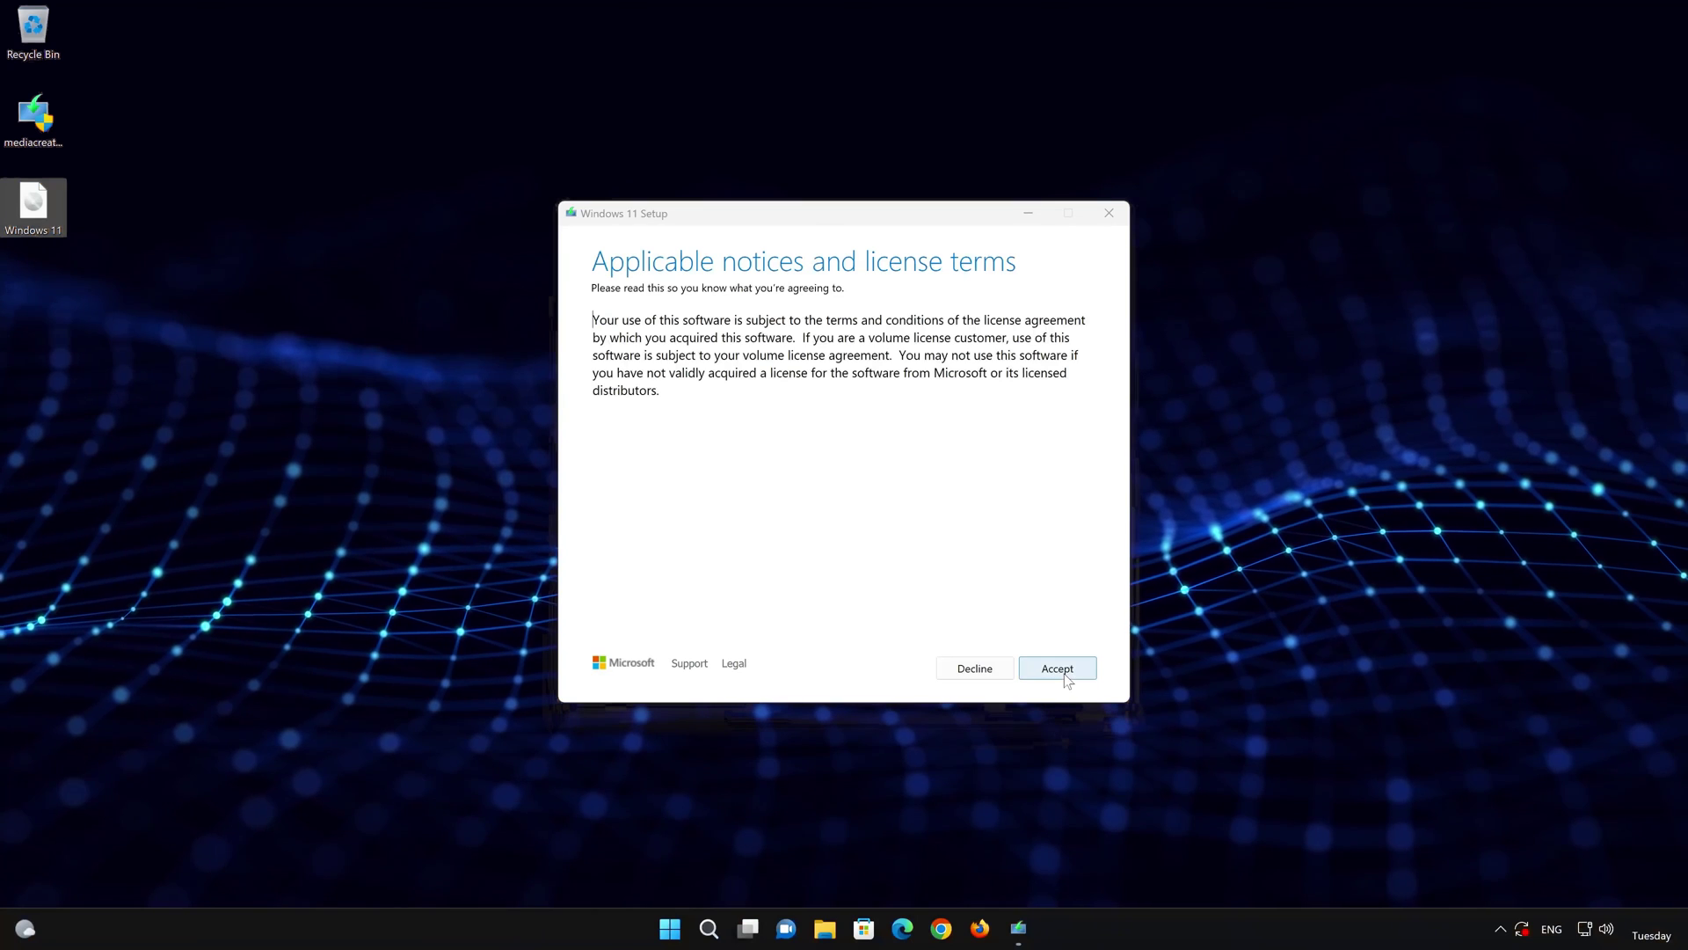
left_click(1064, 675)
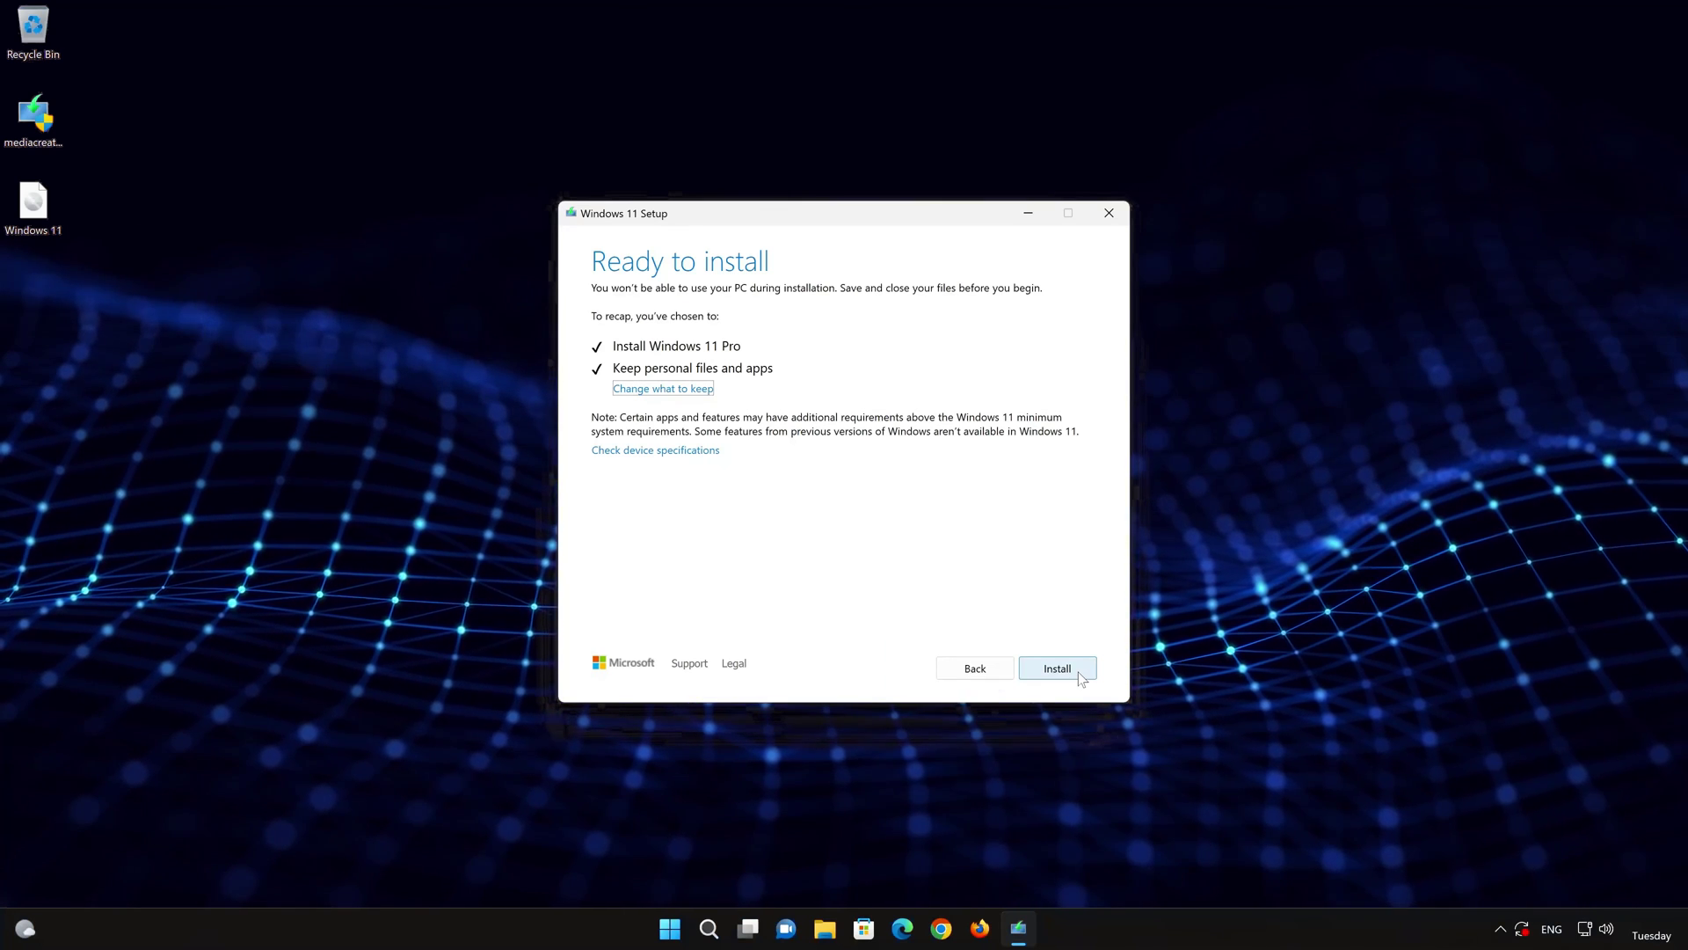
left_click(1057, 668)
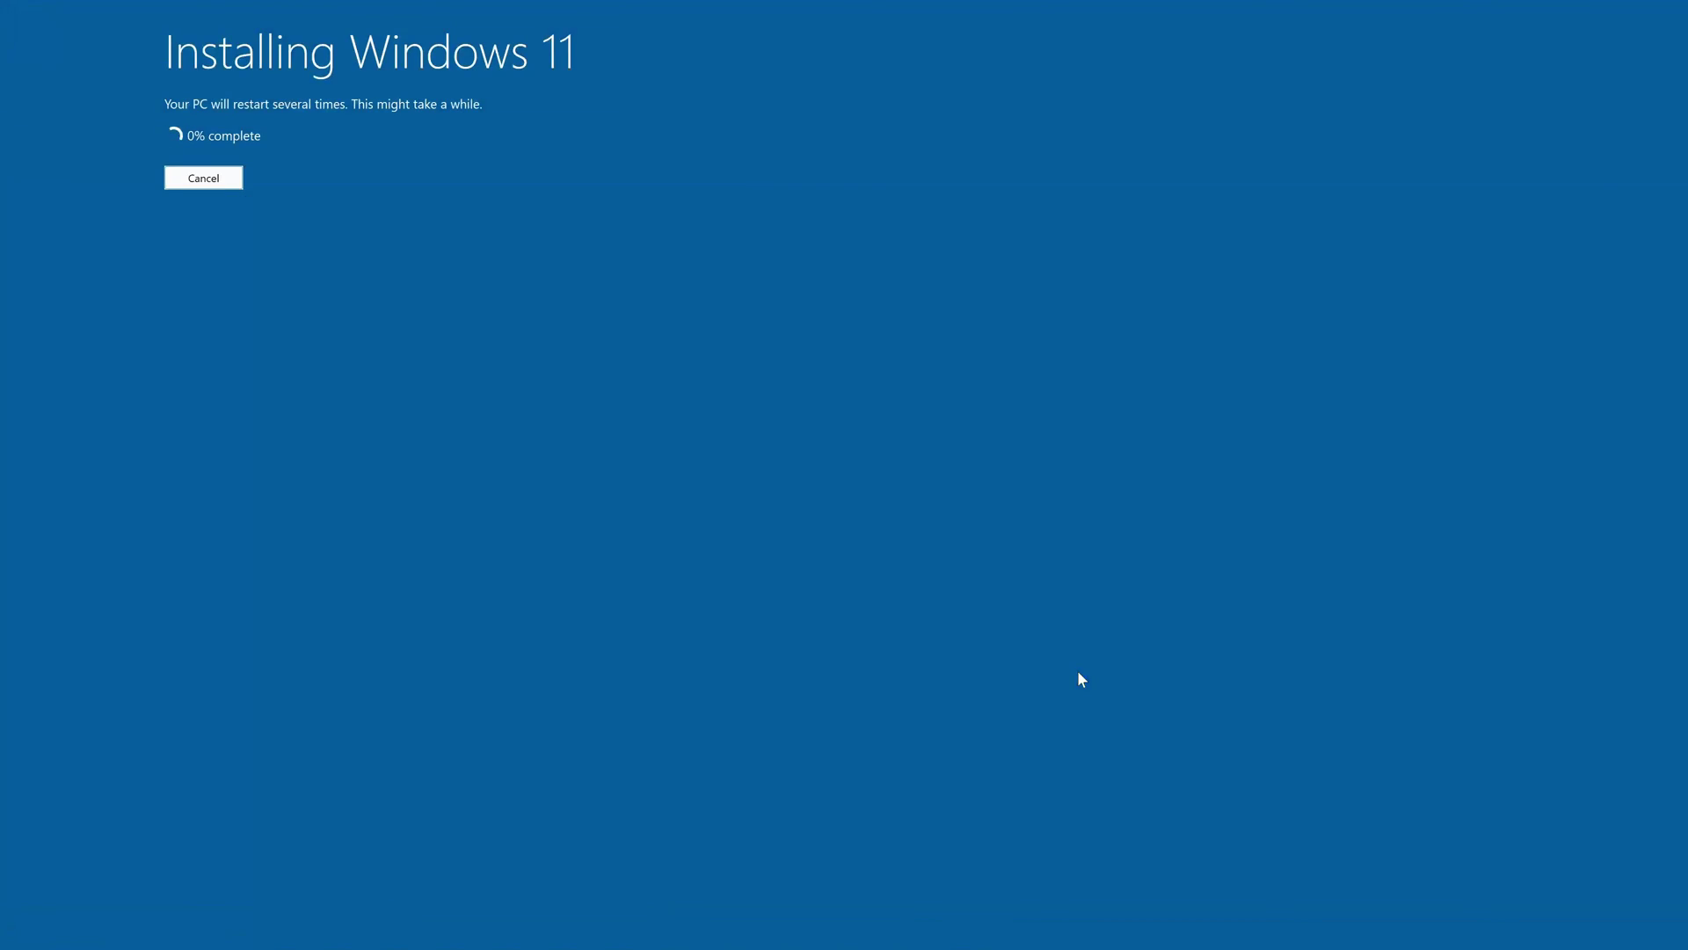